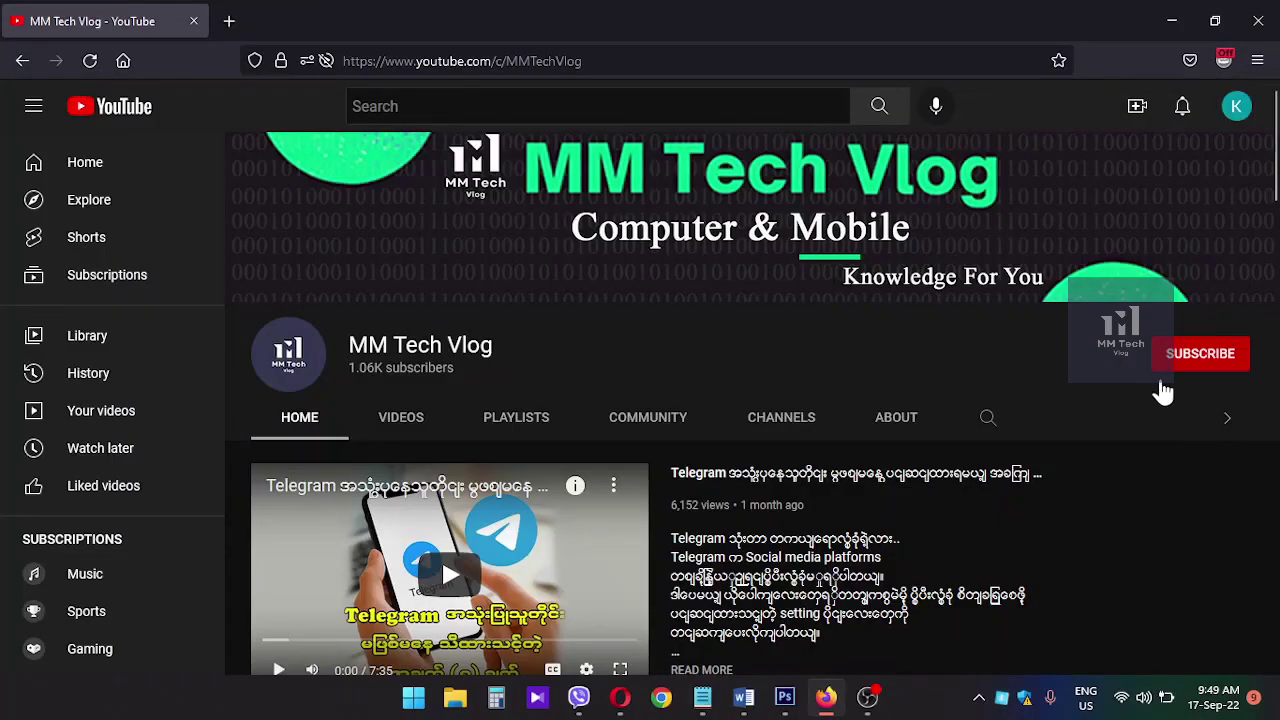
# Subscribe to the MM Tech Vlog channel and set its notifications to All.
pyautogui.click(1178, 372)
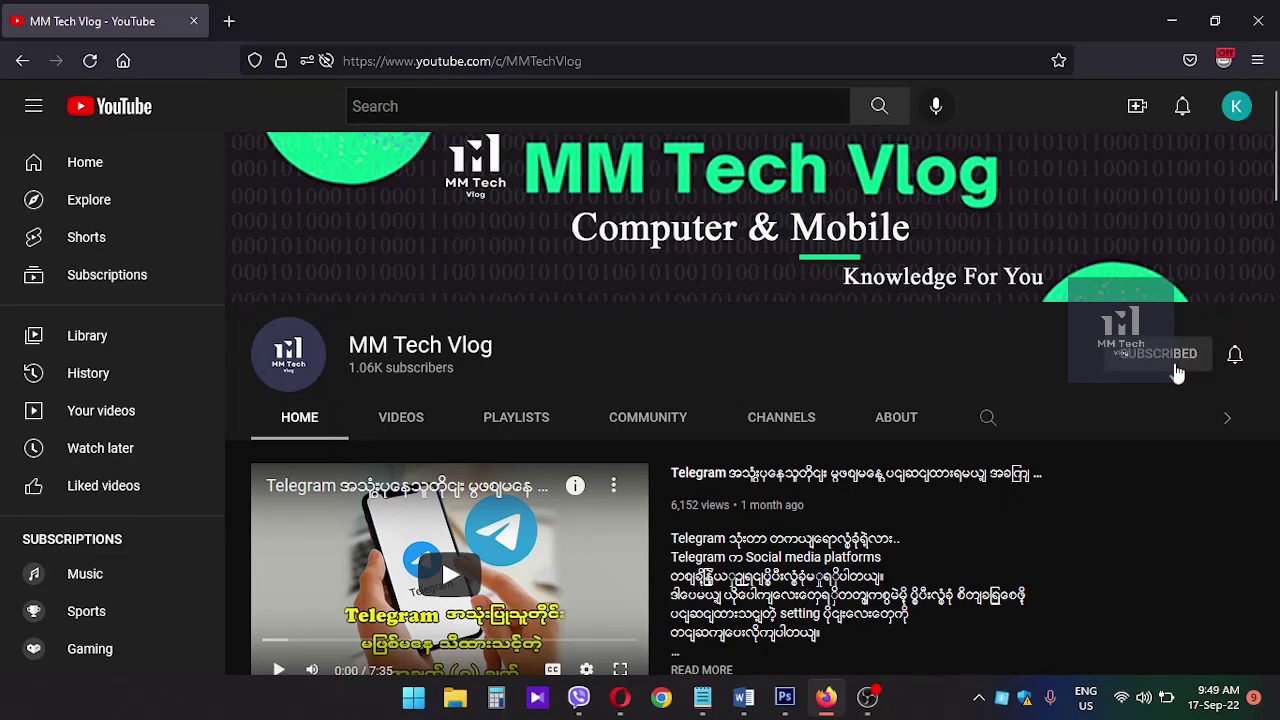
pyautogui.click(1234, 356)
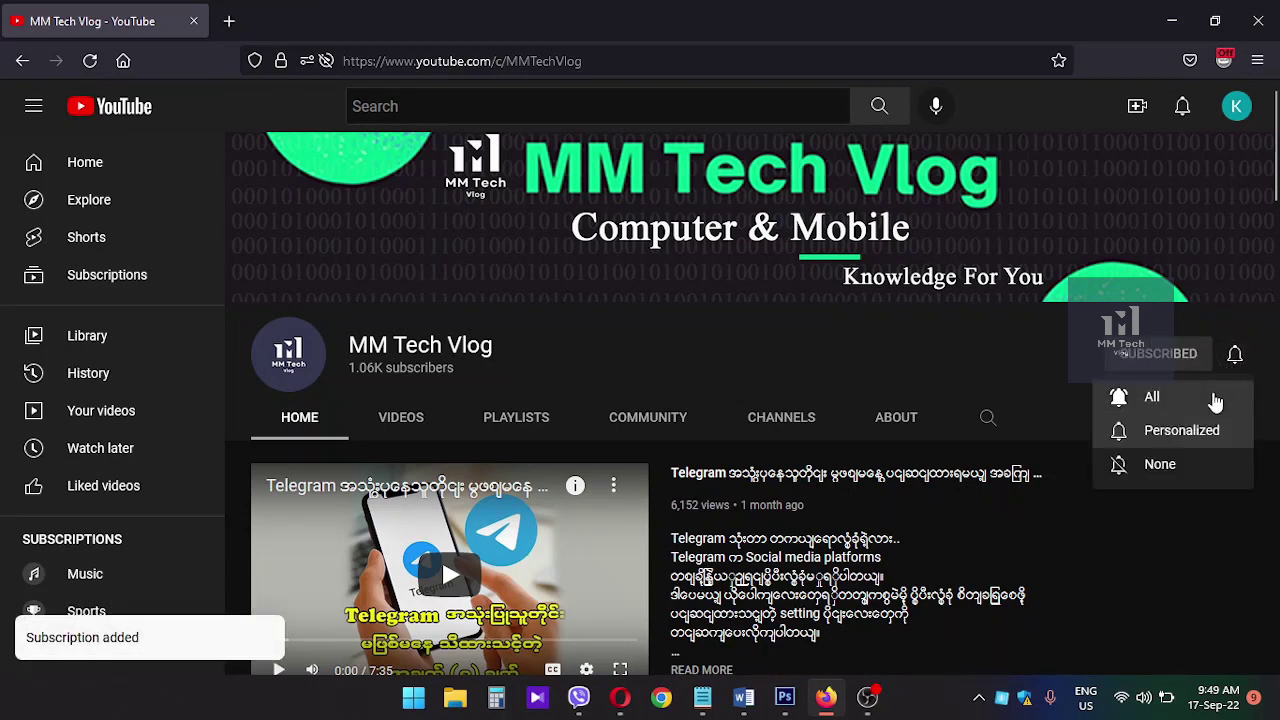
pyautogui.click(1152, 397)
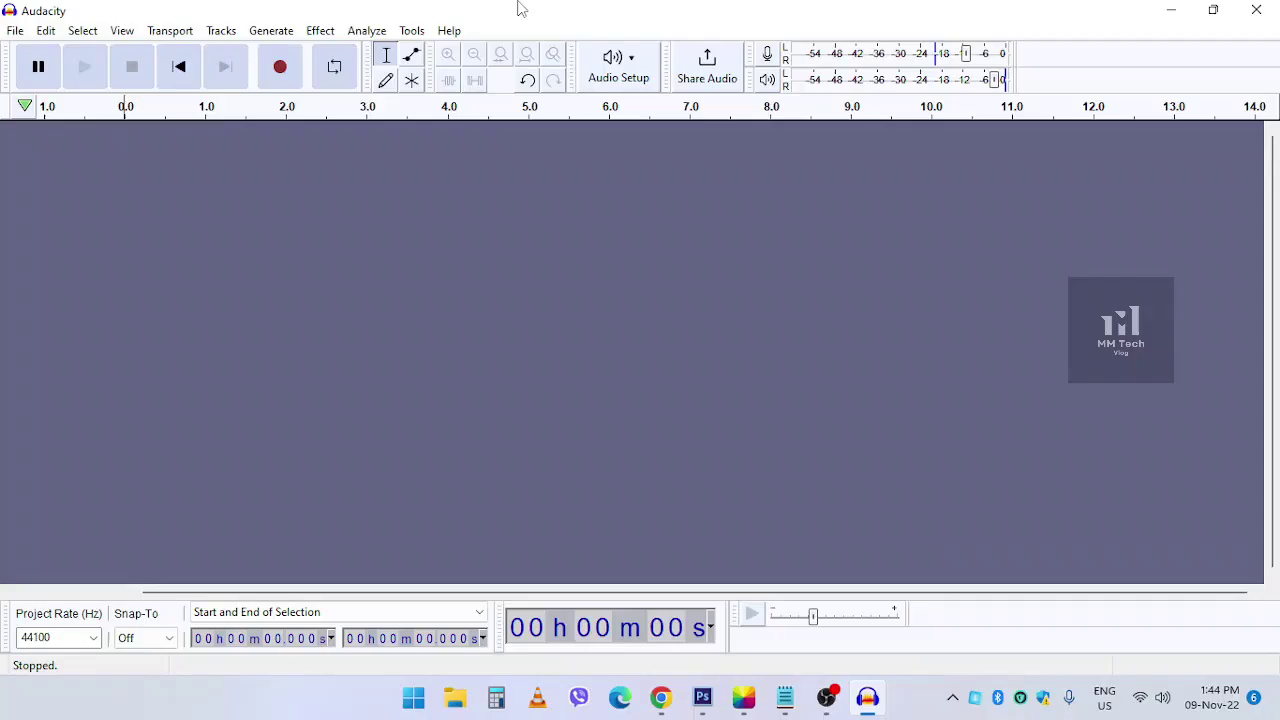
pyautogui.moveTo(514, 9); pyautogui.dragTo(602, 84)
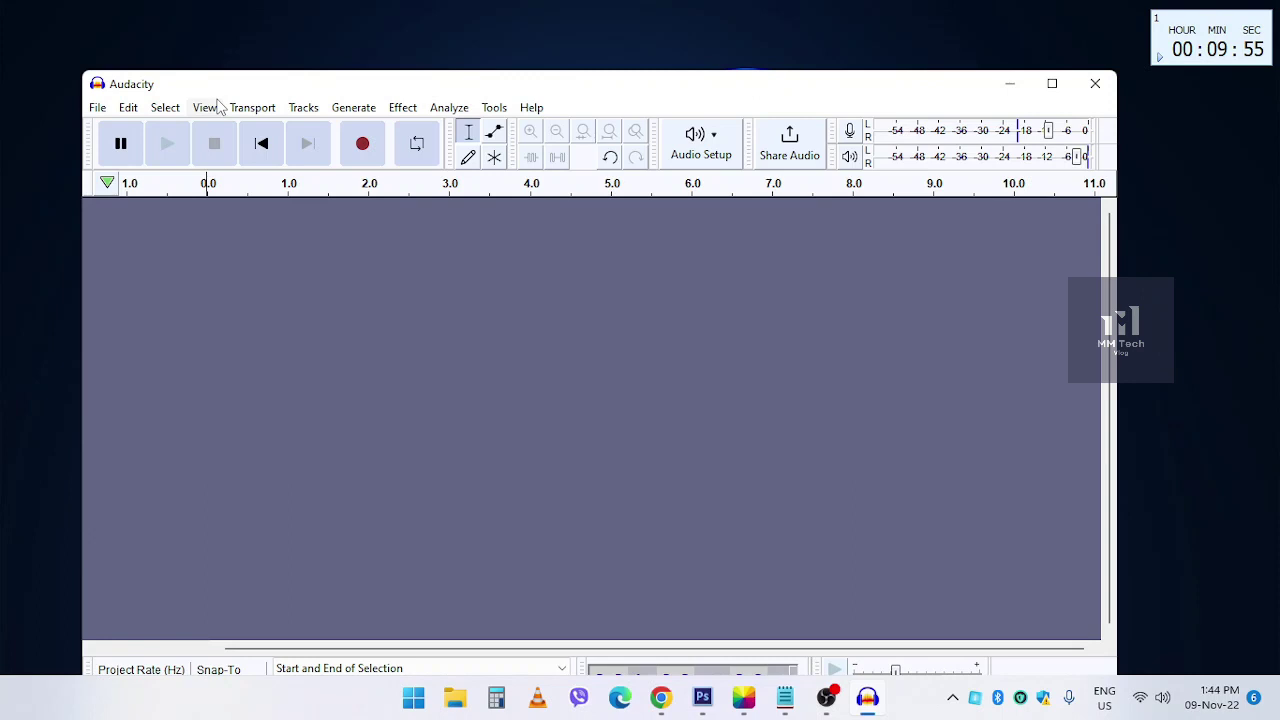
pyautogui.click(1052, 83)
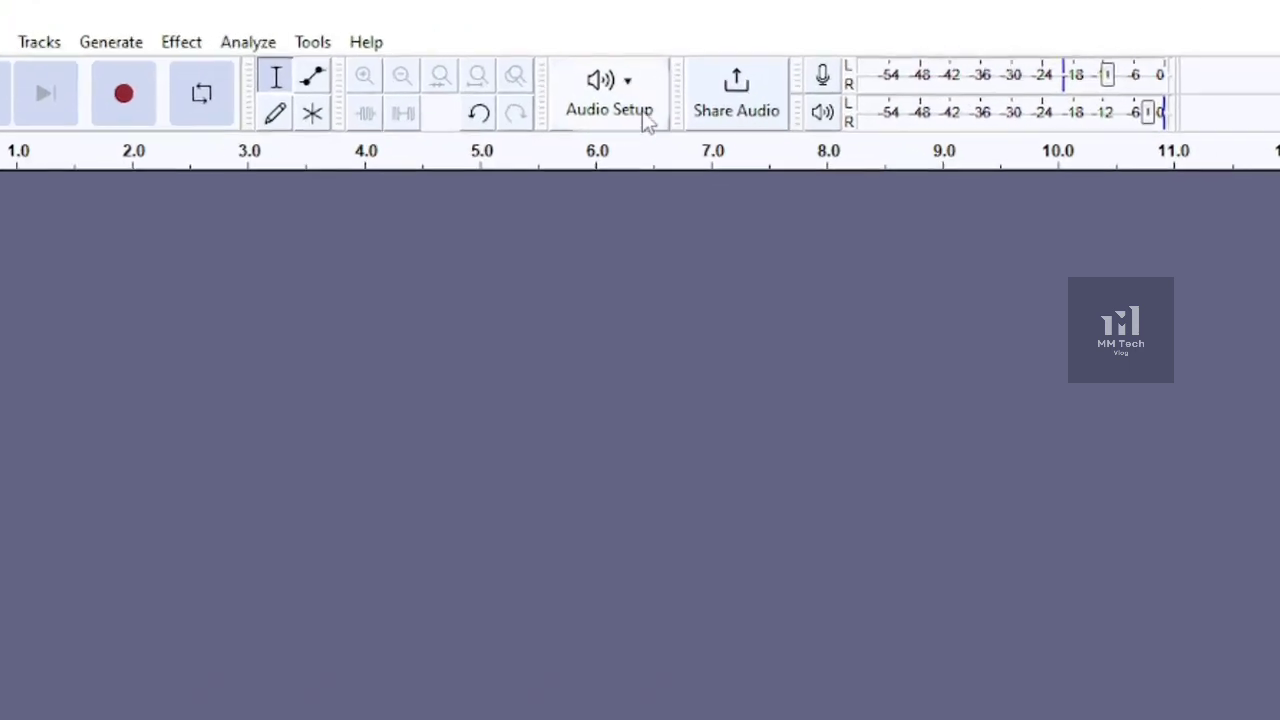
# Choose the USB PnP microphone as the recording device in the audio setup.
pyautogui.click(645, 118)
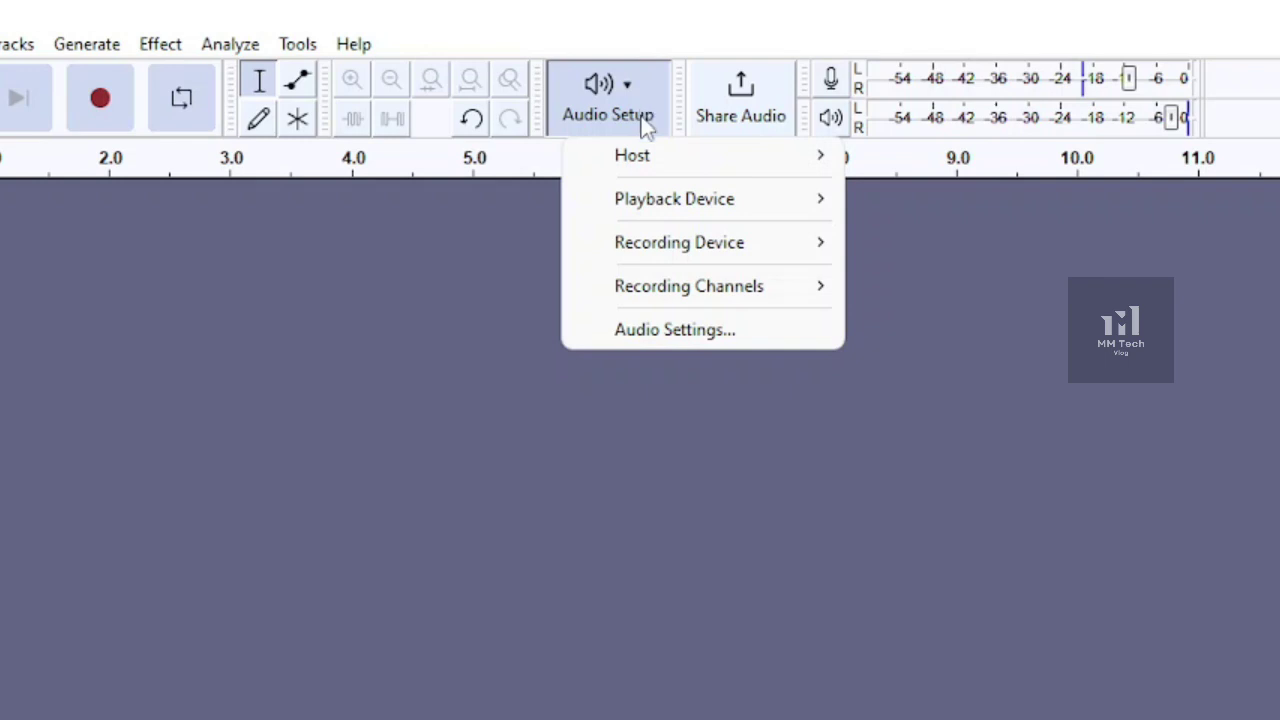
pyautogui.moveTo(646, 254)
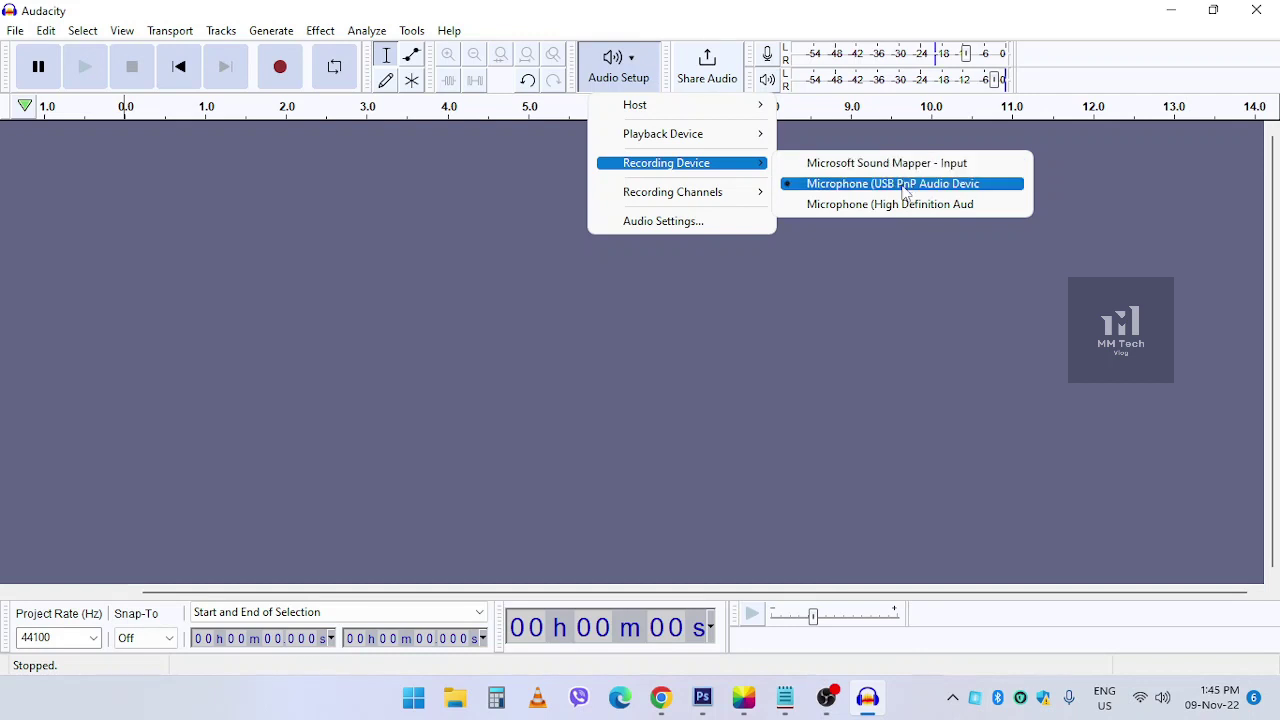
pyautogui.click(877, 185)
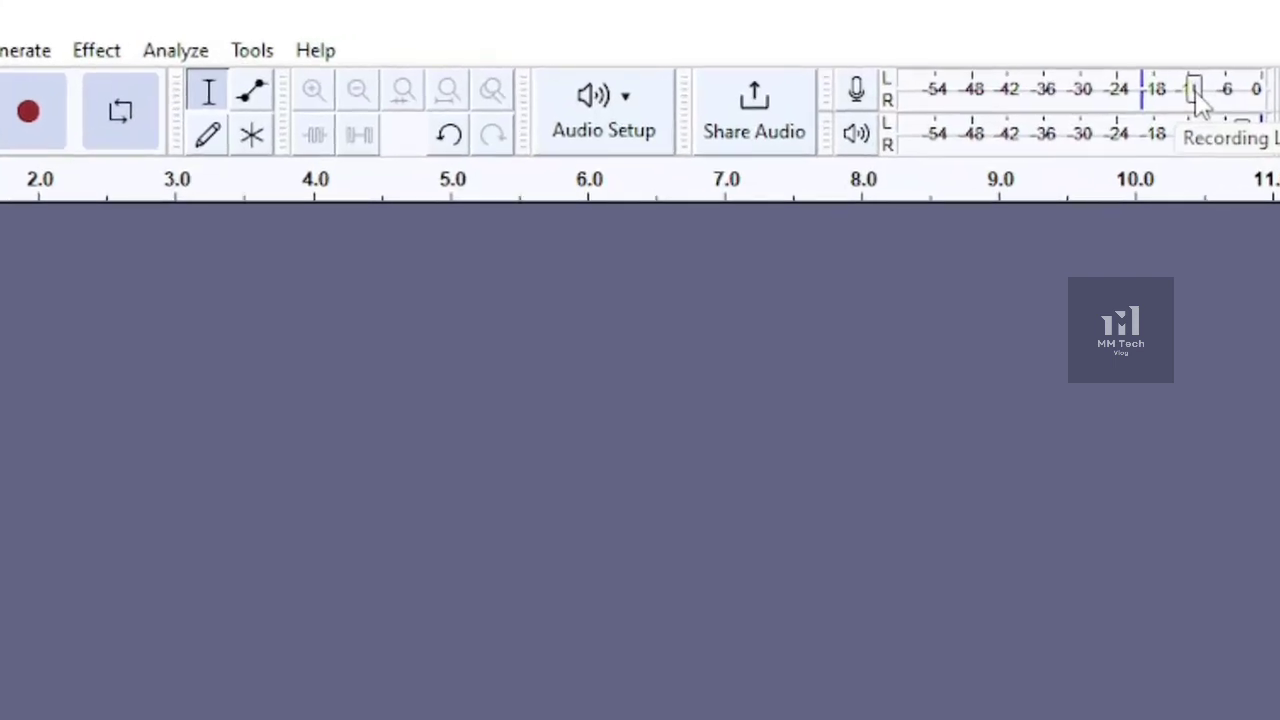
# Start monitoring the microphone input and adjust the recording level, trying lower settings before leaving it at about the -12 mark.
pyautogui.click(857, 92)
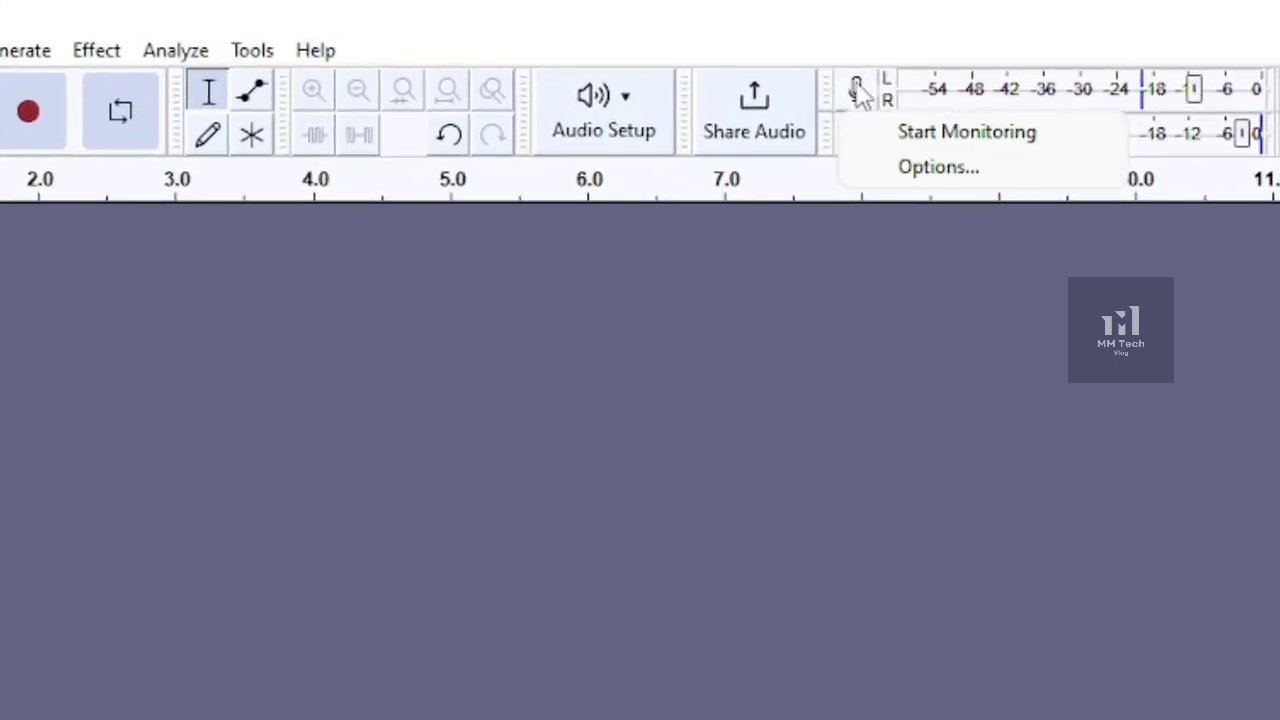
pyautogui.click(1053, 146)
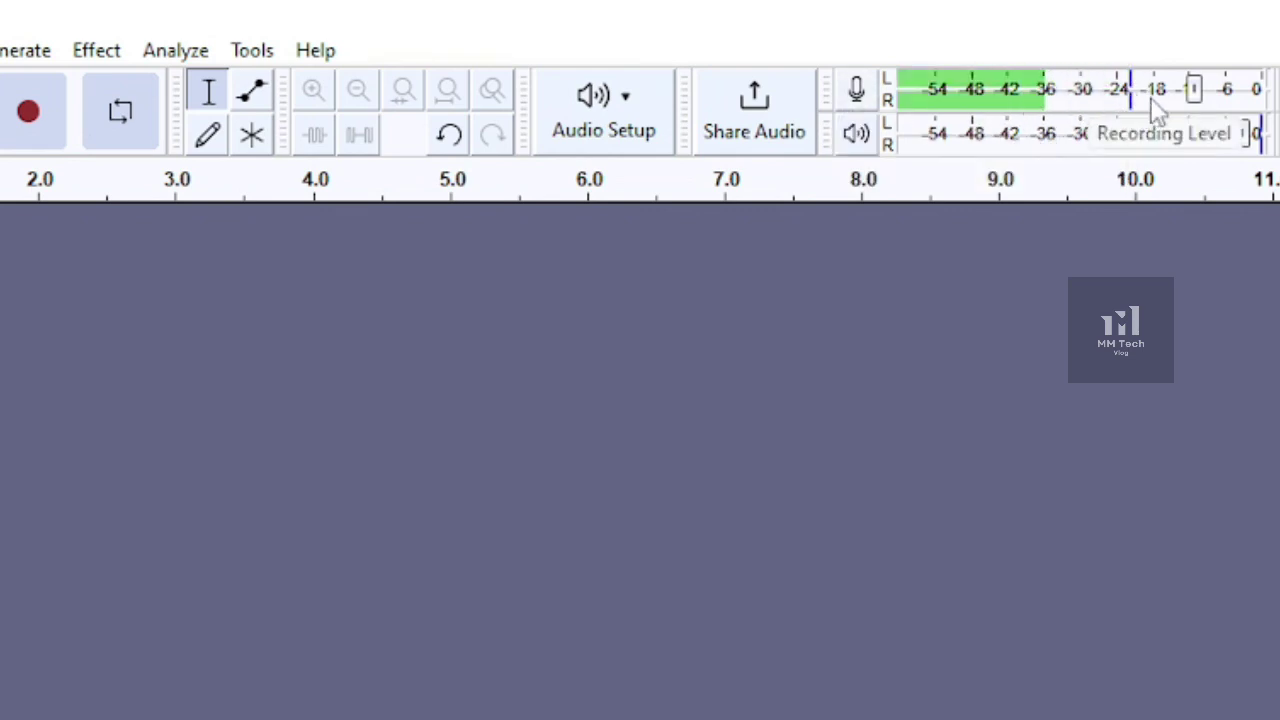
pyautogui.moveTo(1193, 92); pyautogui.dragTo(1104, 97)
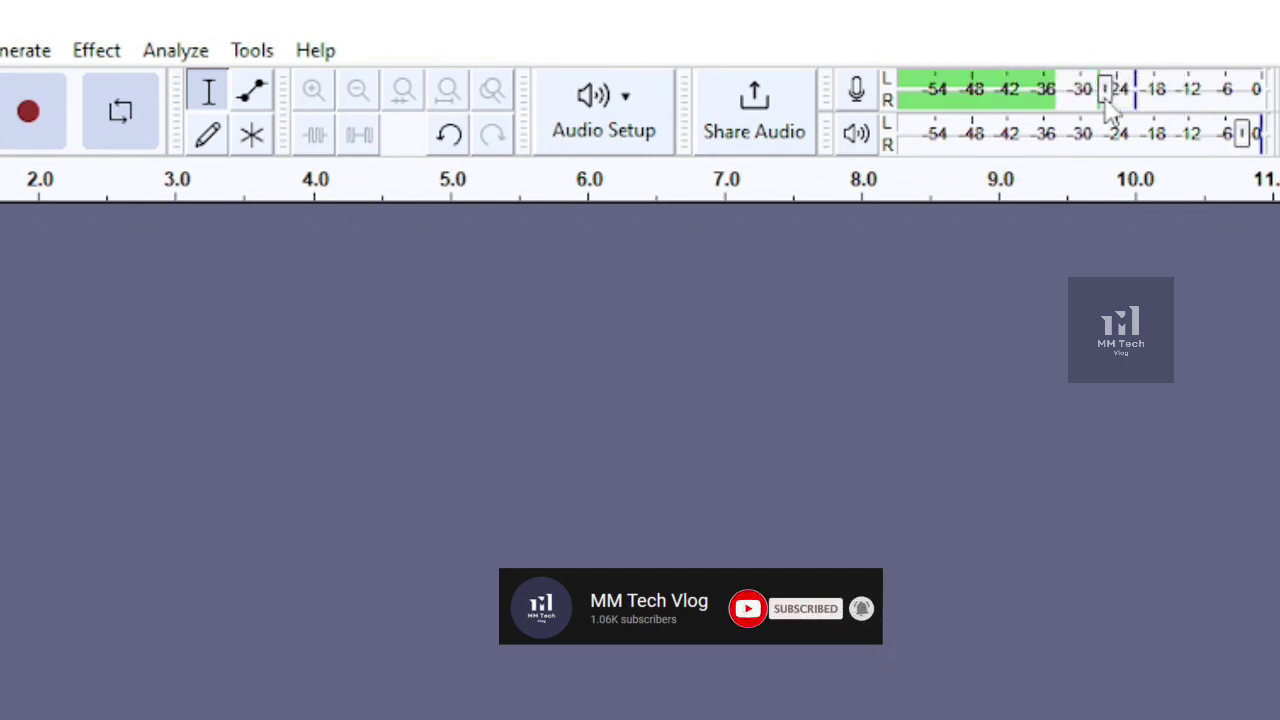
pyautogui.moveTo(1107, 103); pyautogui.dragTo(1083, 103)
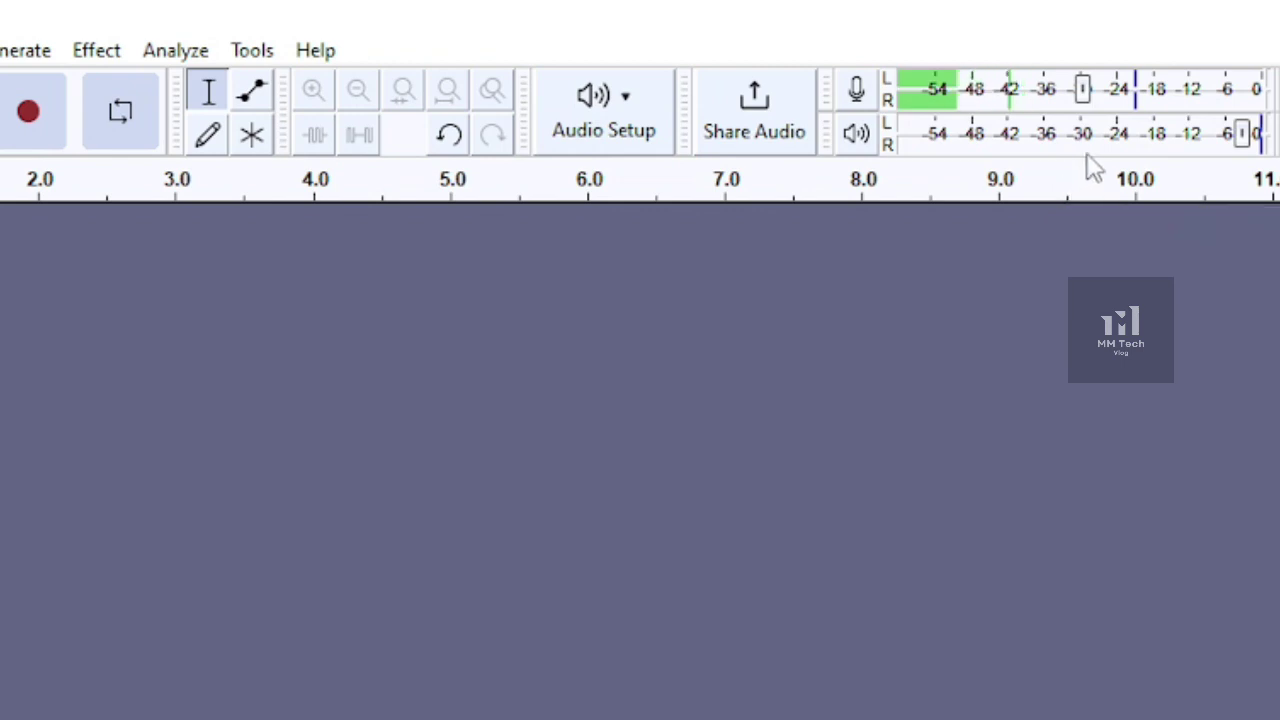
pyautogui.moveTo(1086, 96); pyautogui.dragTo(1190, 108)
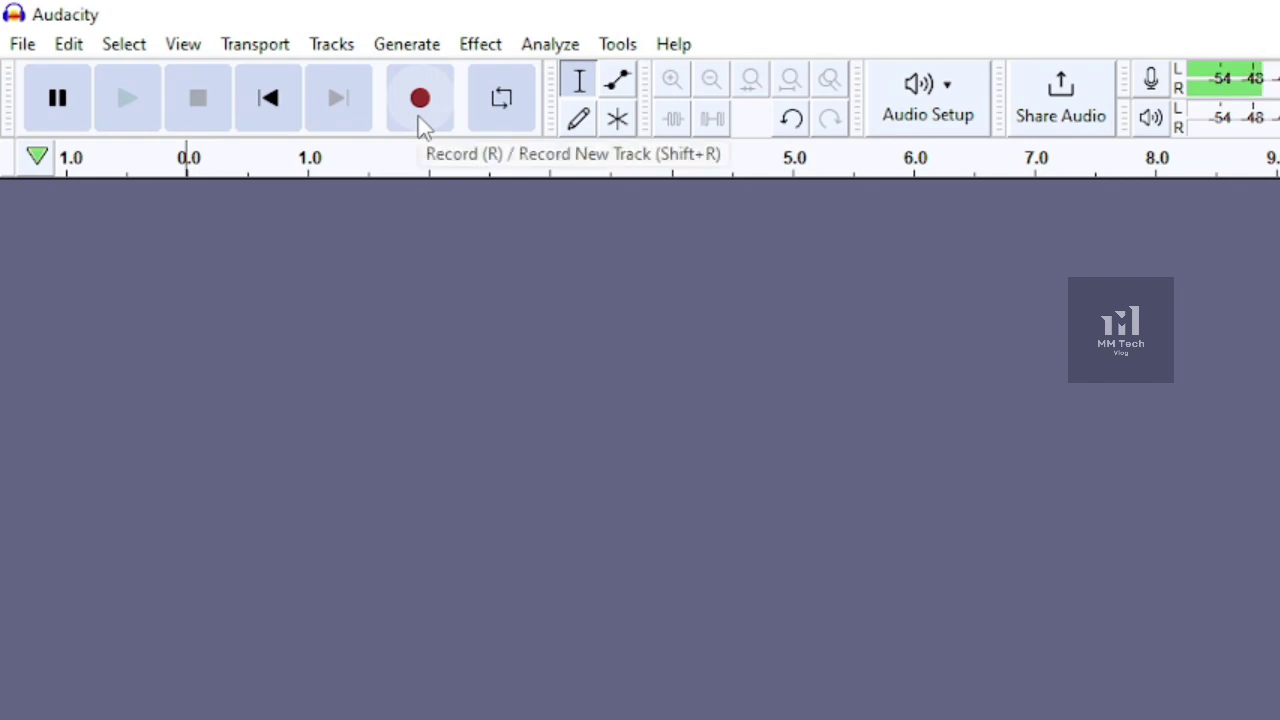
# Record a spoken audio clip of about 14 seconds on a new track and stop the recording.
pyautogui.click(178, 8)
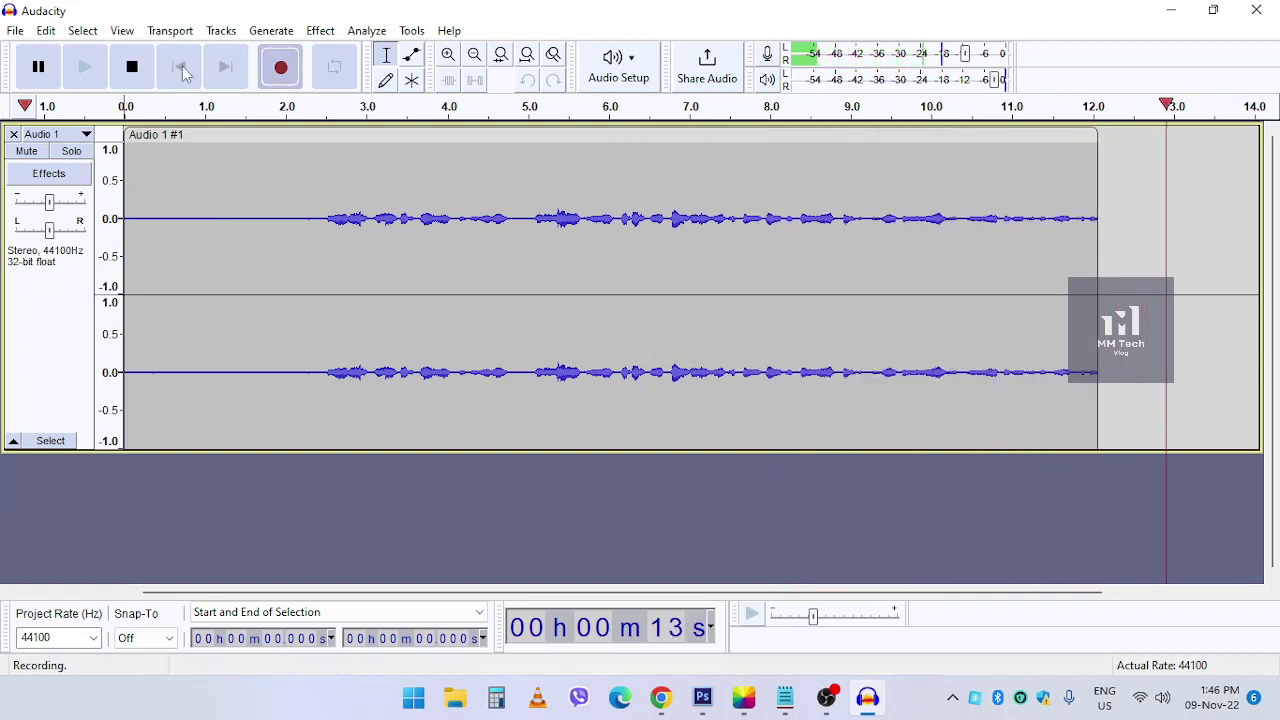
pyautogui.click(134, 70)
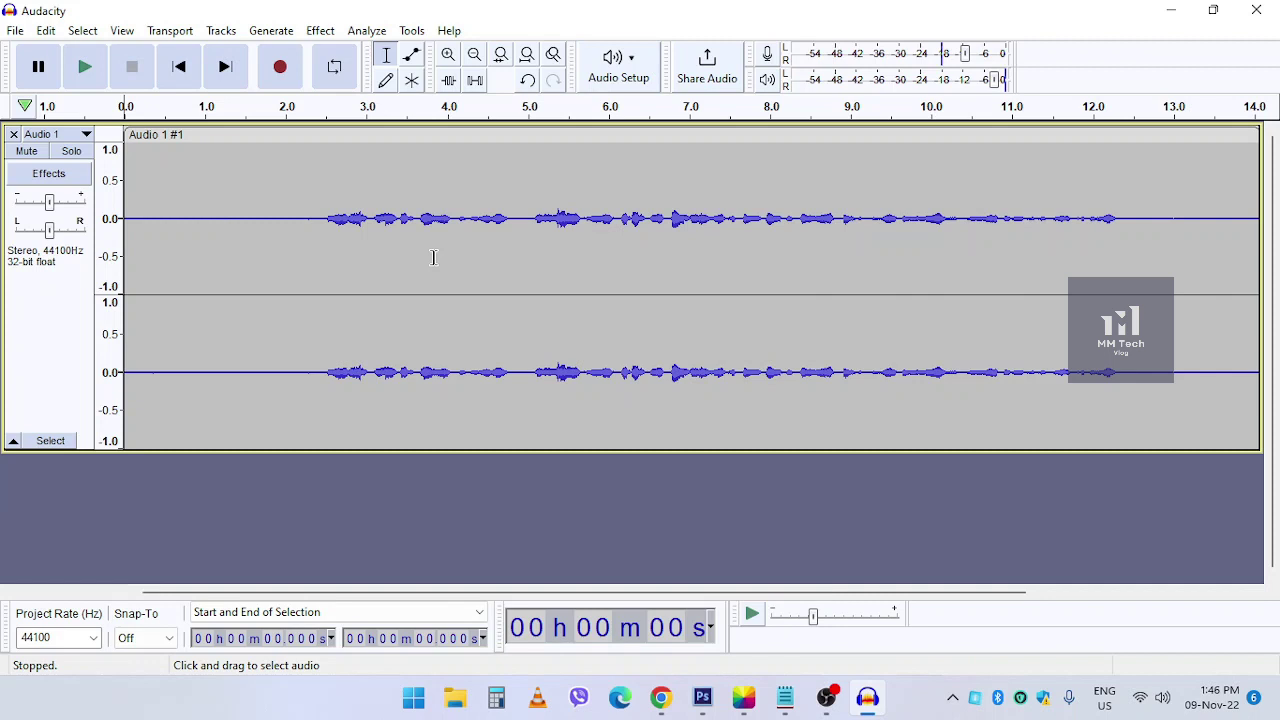
# Amplify the entire recording by 18.024 dB with a new peak amplitude of 0.0 dB.
pyautogui.hotkey('ctrl', 'a')
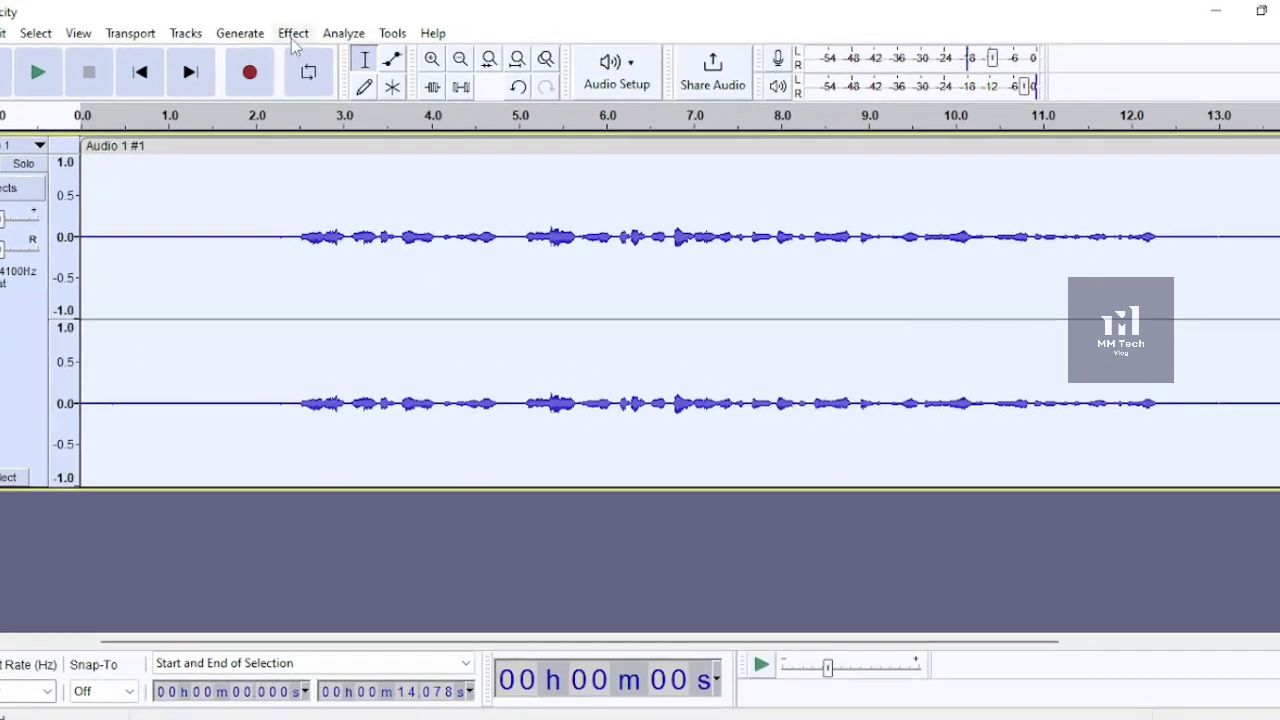
pyautogui.click(320, 30)
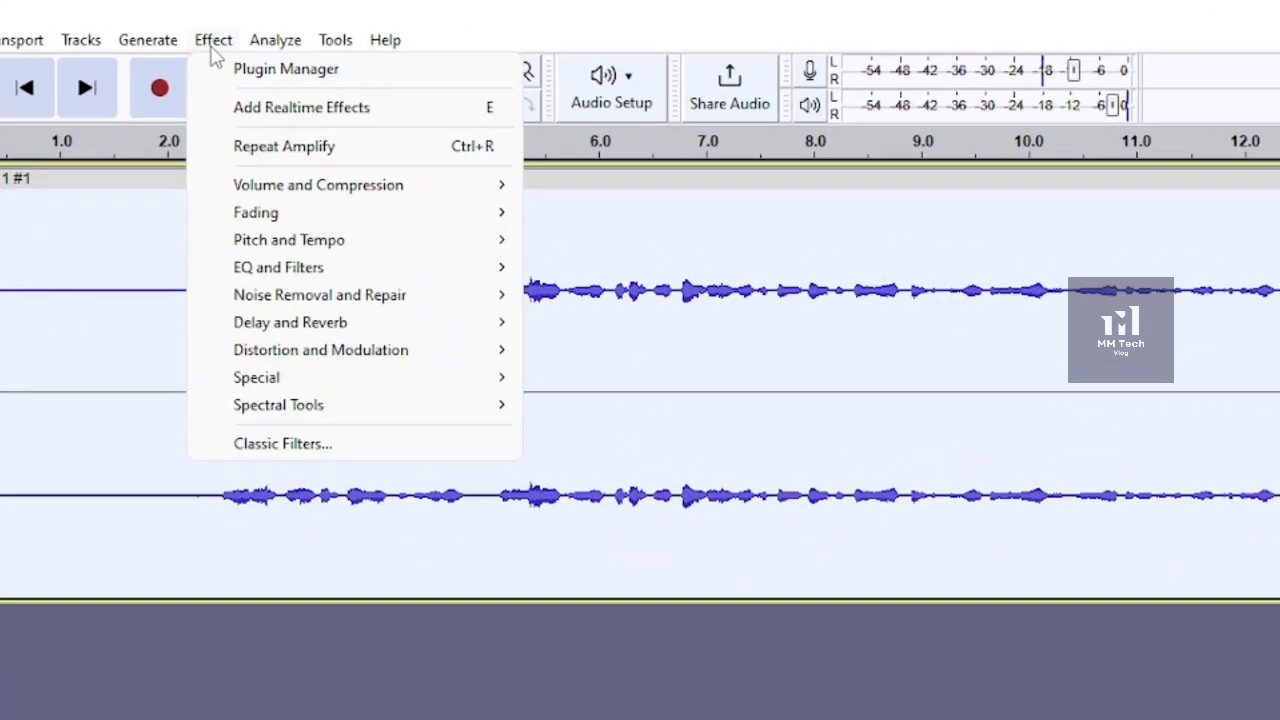
pyautogui.moveTo(210, 215)
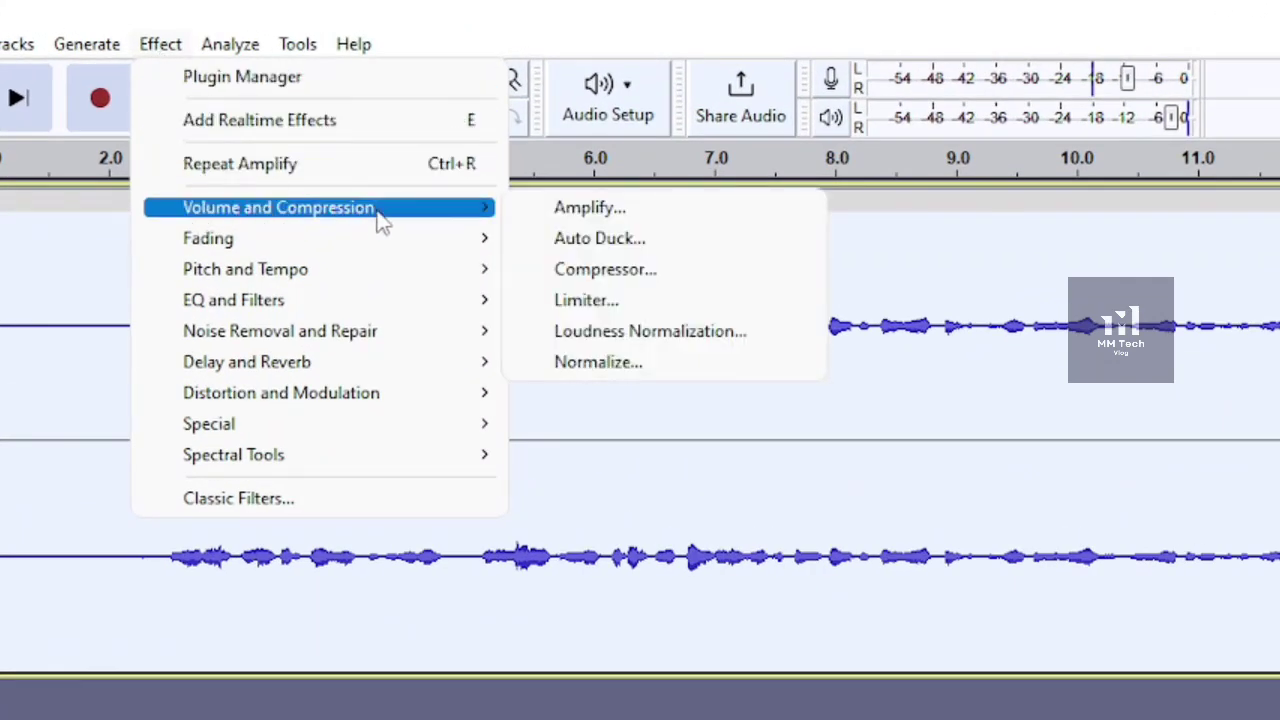
pyautogui.click(687, 212)
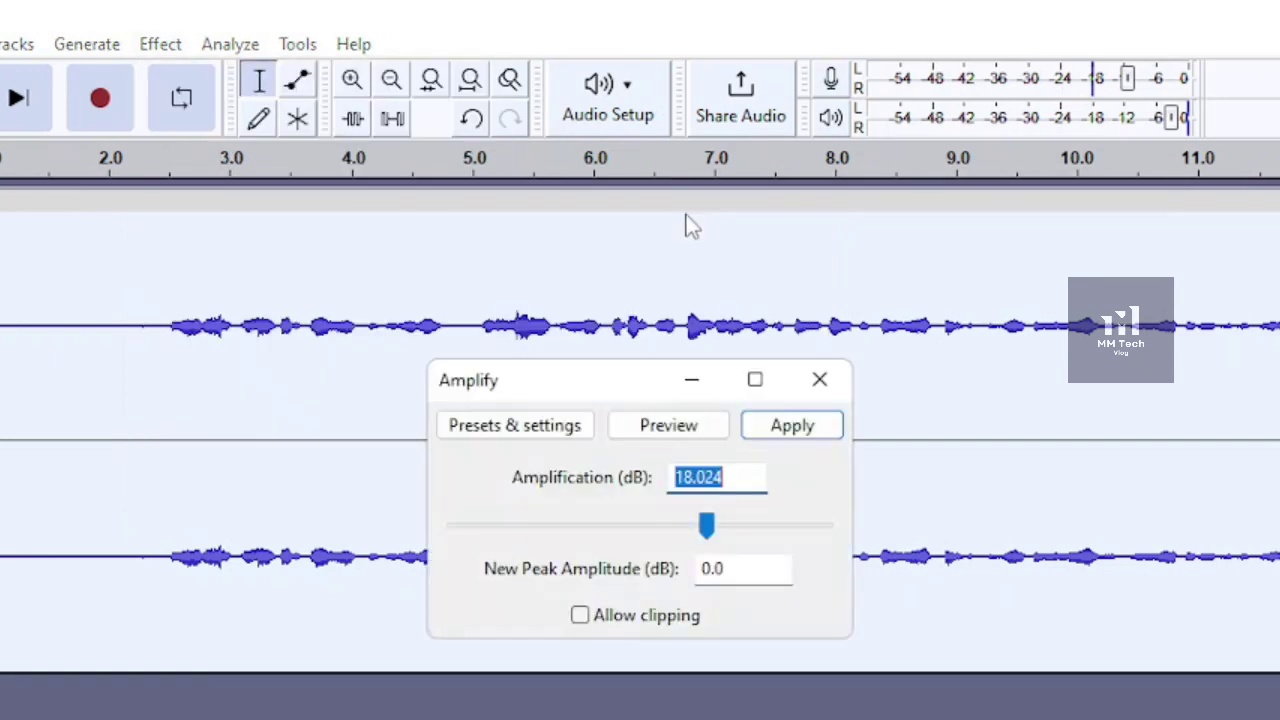
pyautogui.click(829, 430)
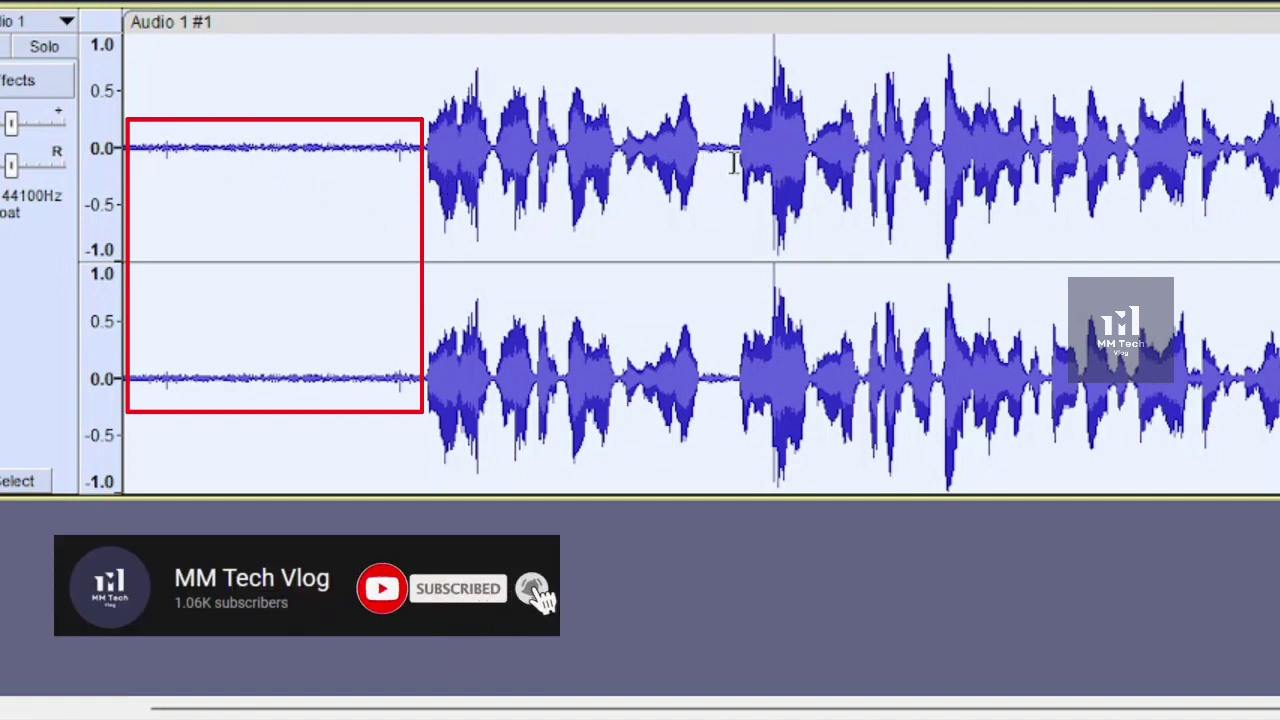
# Highlight the quiet gap between phrases and the silent lead-in to examine the background noise in the waveform.
pyautogui.moveTo(733, 160); pyautogui.dragTo(711, 162)
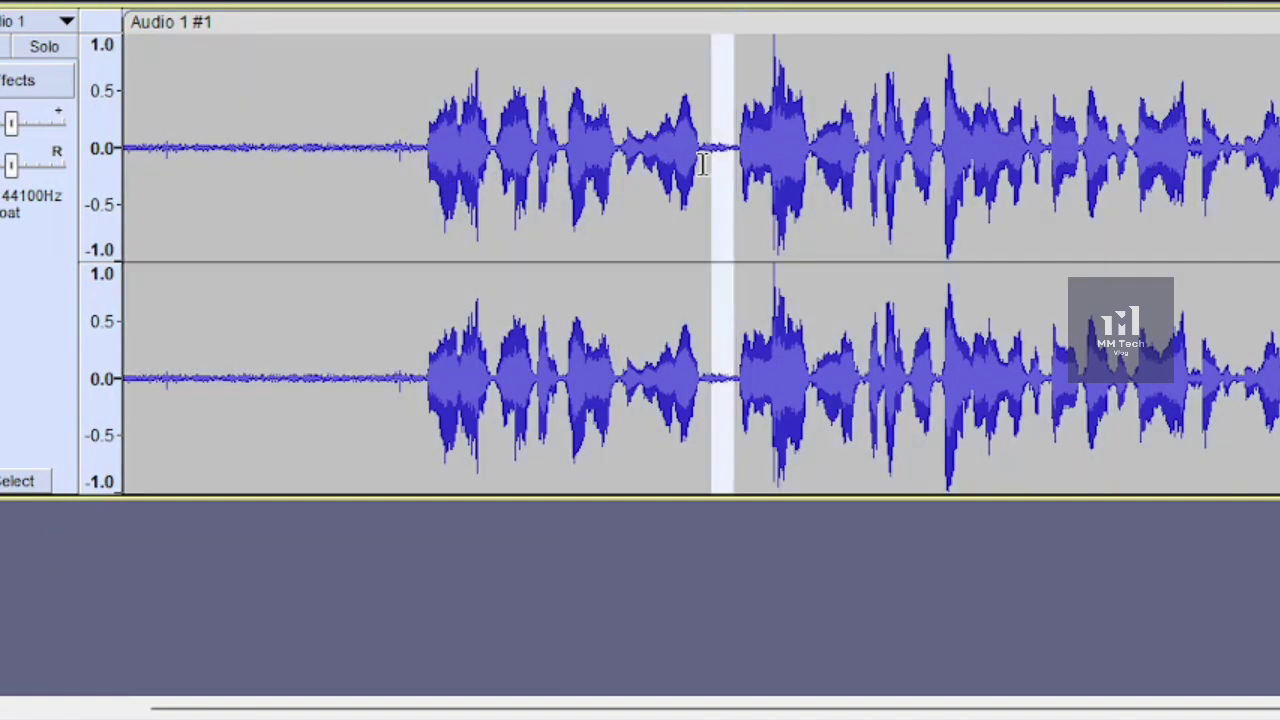
pyautogui.click(414, 175)
pyautogui.moveTo(429, 172); pyautogui.dragTo(57, 160)
pyautogui.click(253, 210)
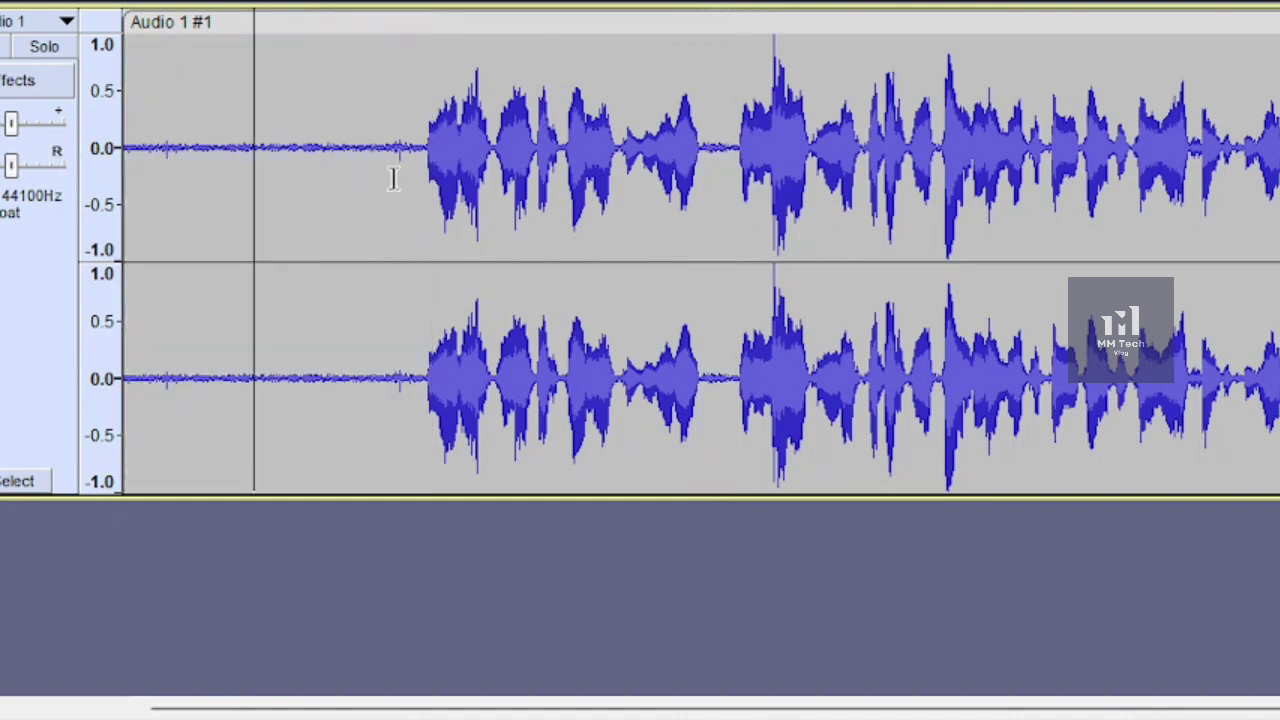
pyautogui.click(395, 177)
pyautogui.moveTo(426, 175); pyautogui.dragTo(94, 171)
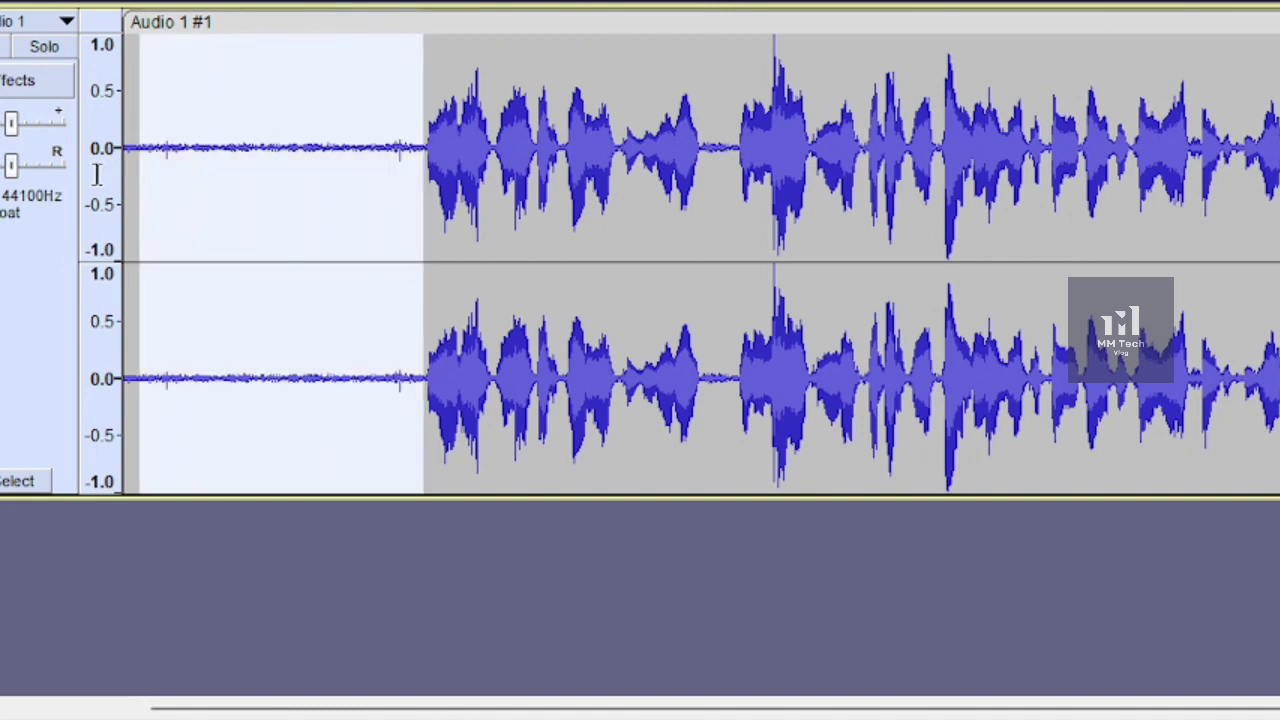
pyautogui.click(686, 240)
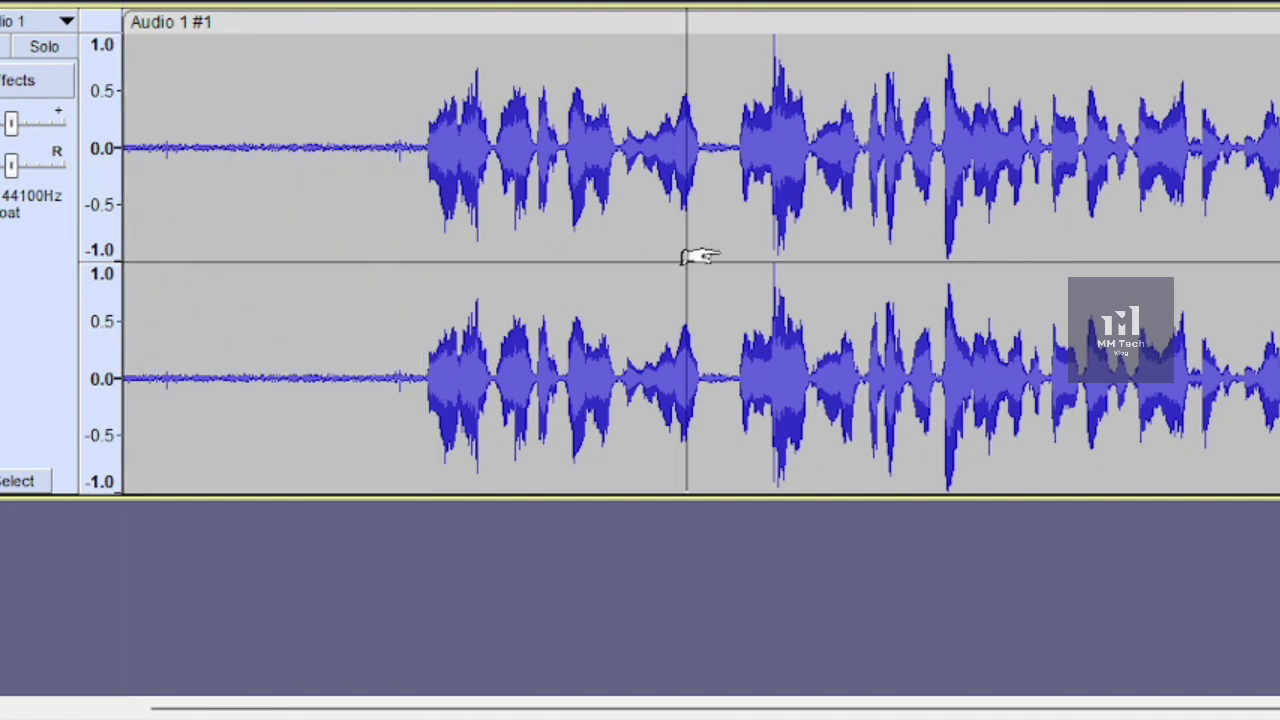
# Play the amplified recording from its beginning to listen for background noise.
pyautogui.click(125, 110)
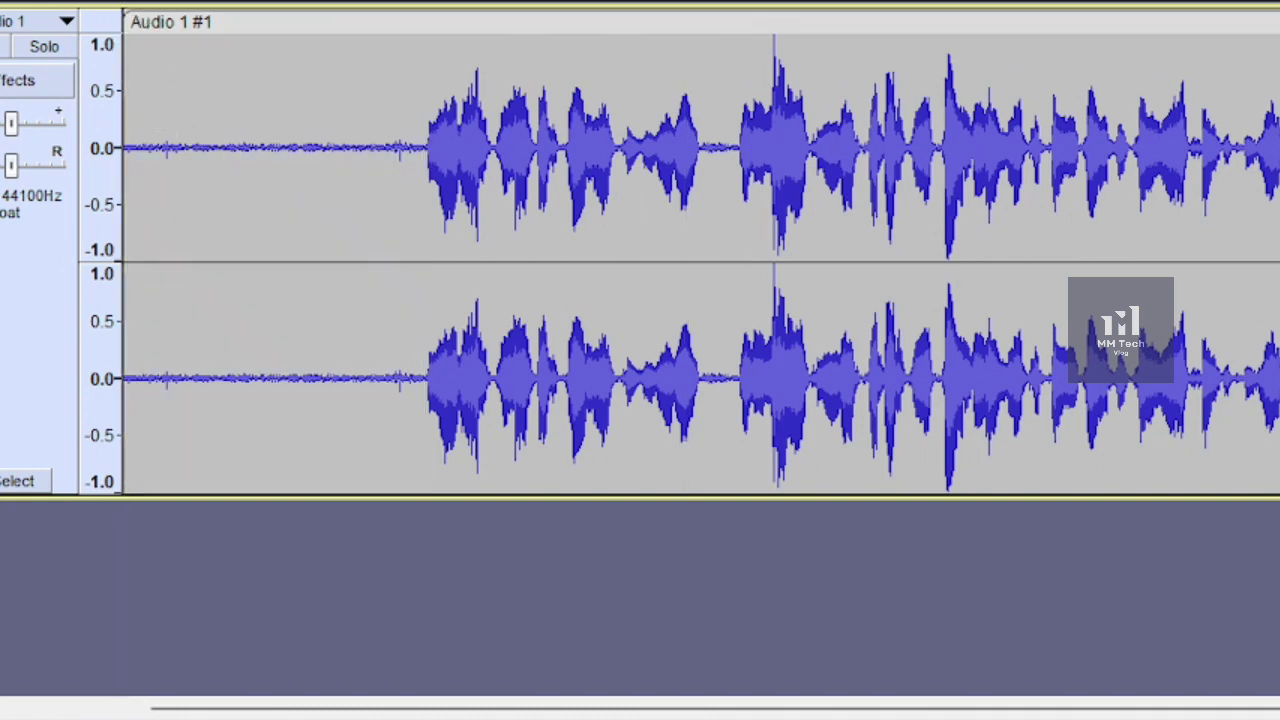
pyautogui.press('space')
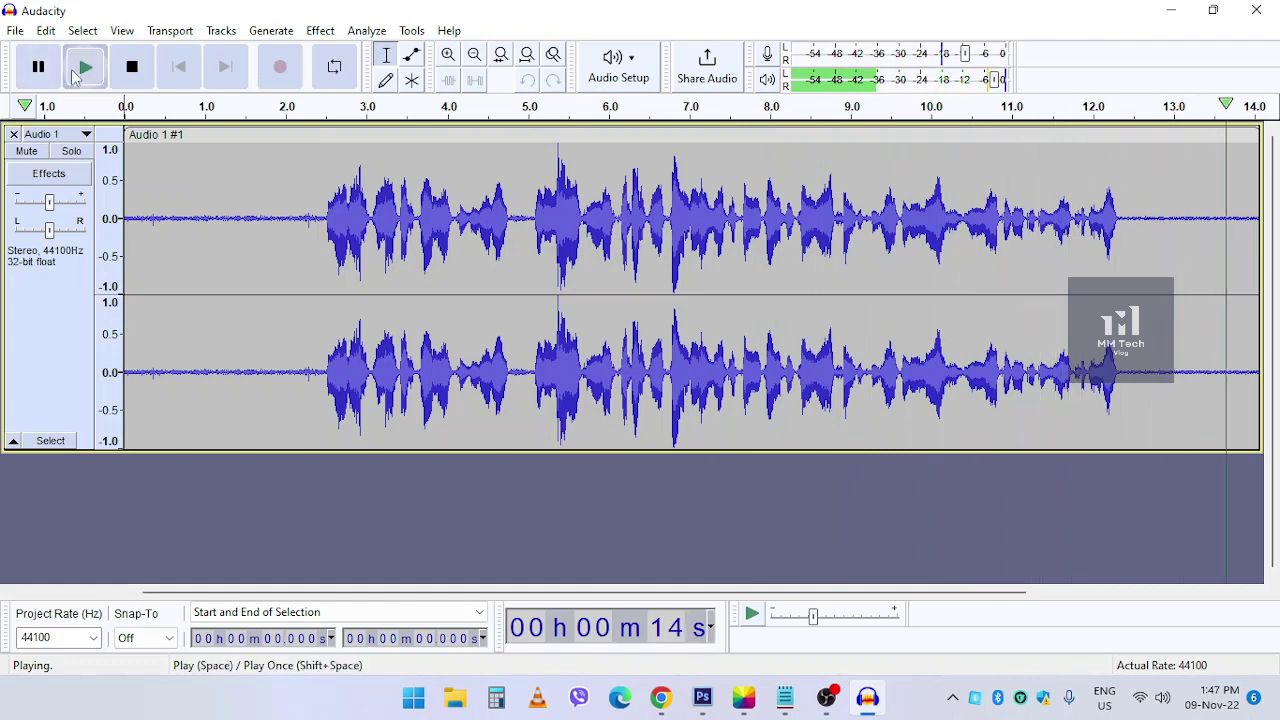
# Highlight the quiet stretch after the last words and part of the silent lead-in to compare possible noise samples.
pyautogui.moveTo(856, 250); pyautogui.dragTo(969, 258)
pyautogui.click(952, 256)
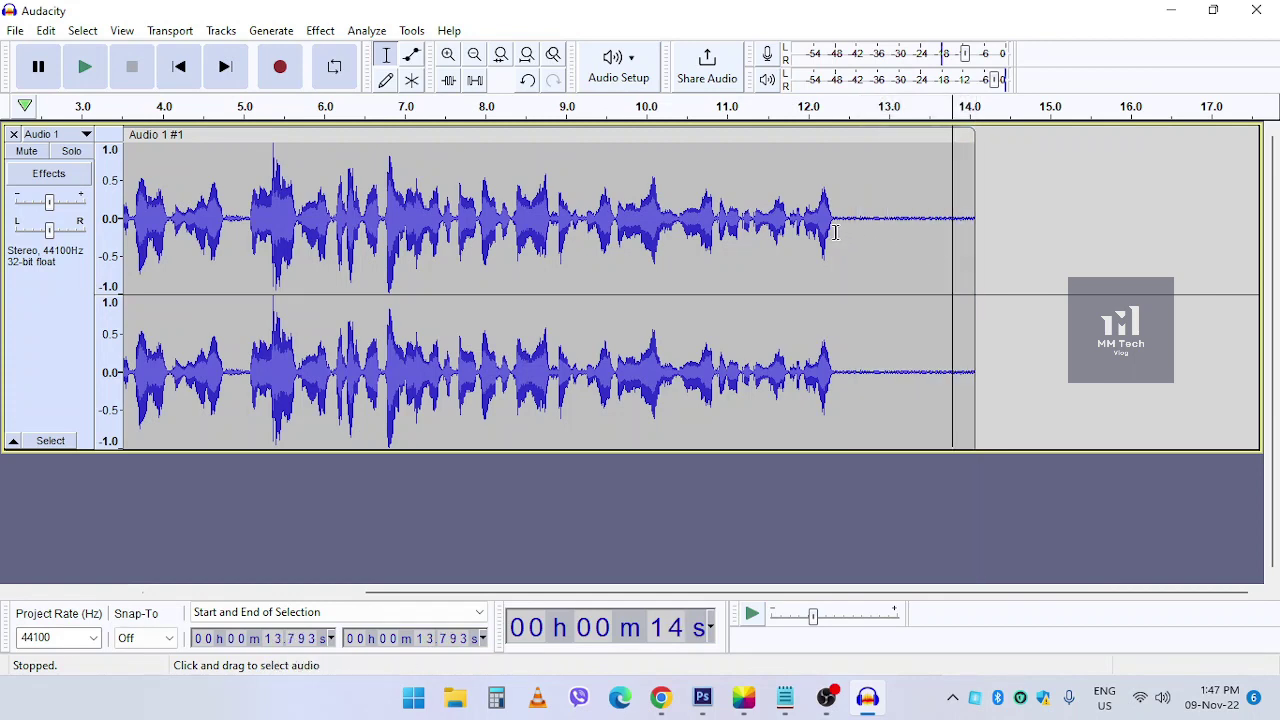
pyautogui.moveTo(835, 232); pyautogui.dragTo(1004, 243)
pyautogui.click(908, 246)
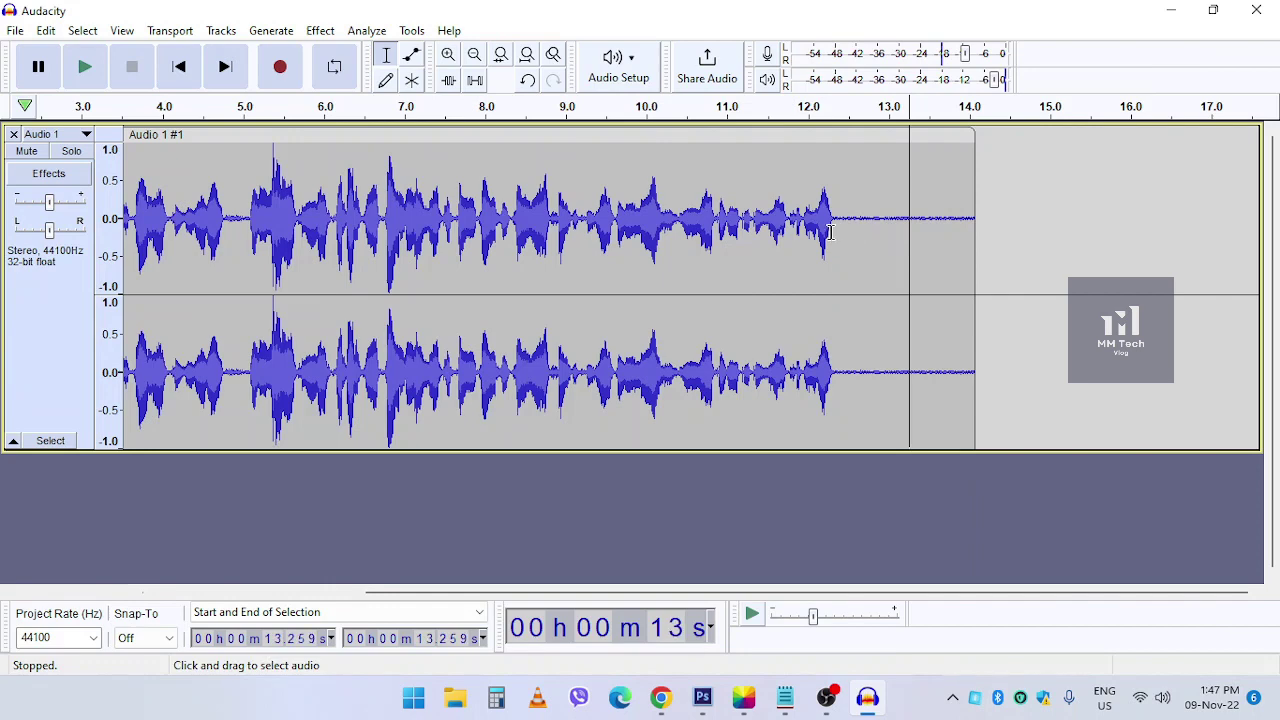
pyautogui.moveTo(830, 232); pyautogui.dragTo(1034, 235)
pyautogui.click(940, 271)
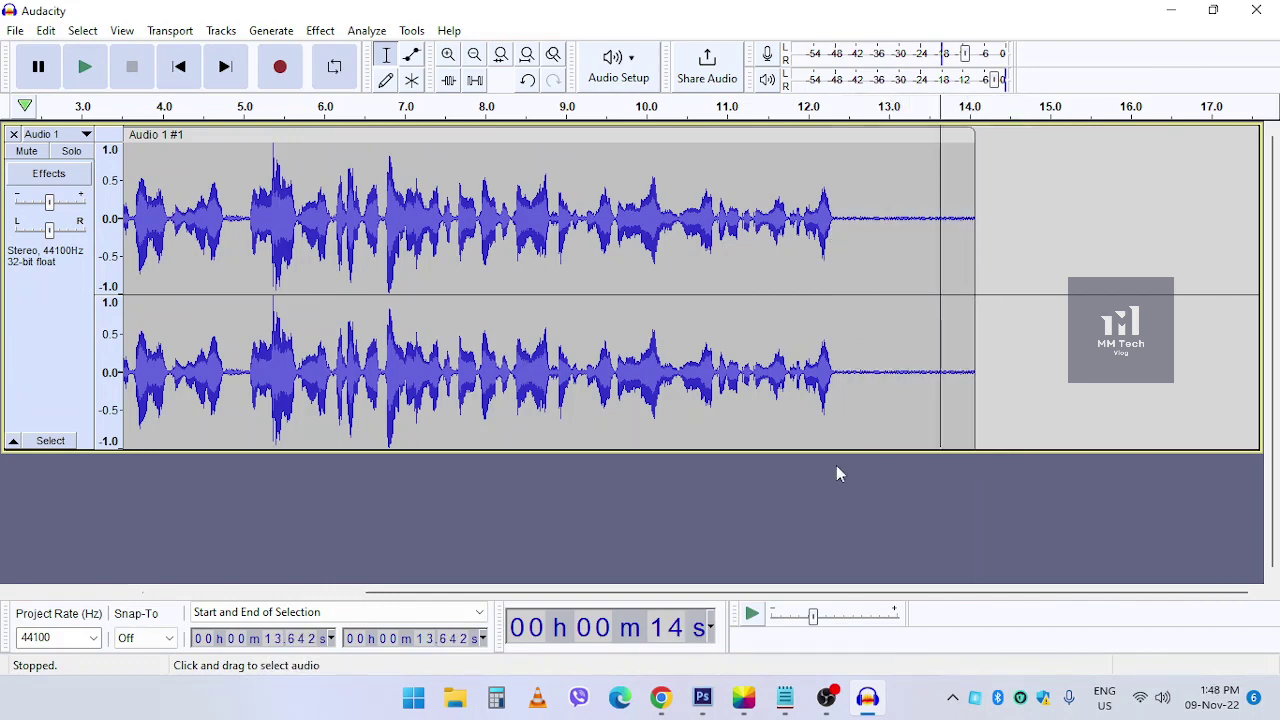
pyautogui.moveTo(418, 600); pyautogui.dragTo(124, 595)
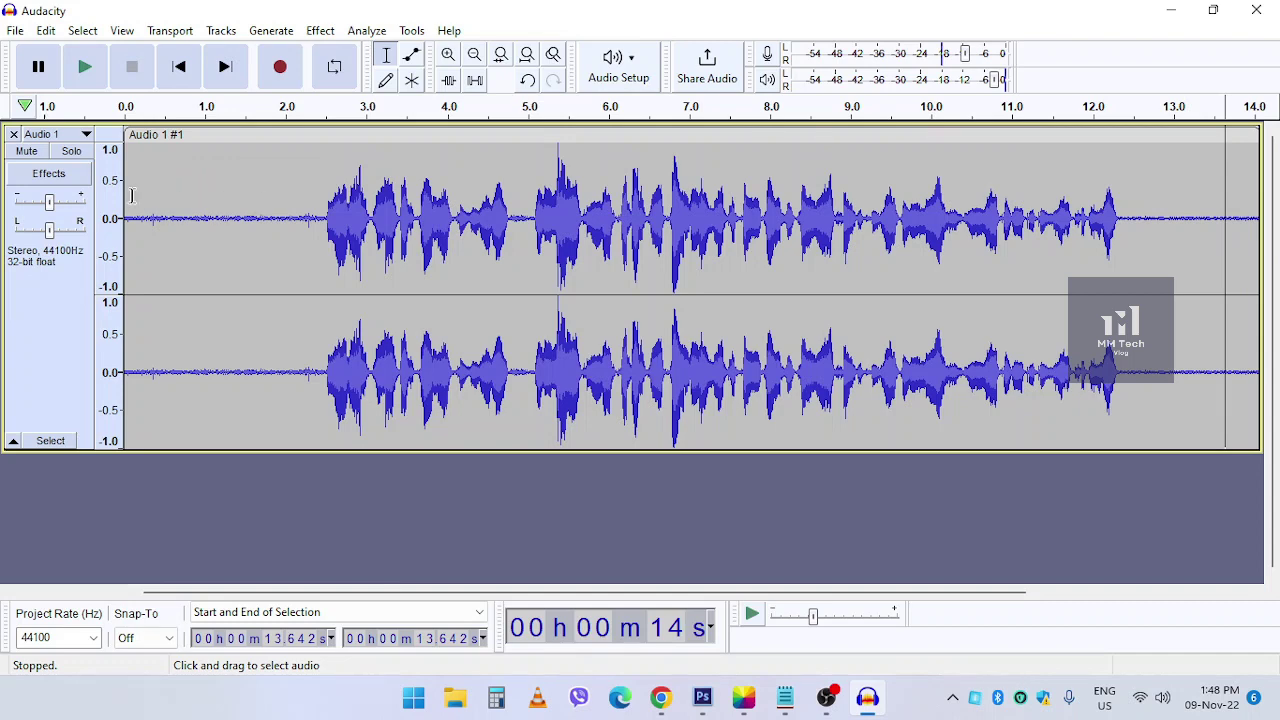
pyautogui.moveTo(157, 221); pyautogui.dragTo(268, 231)
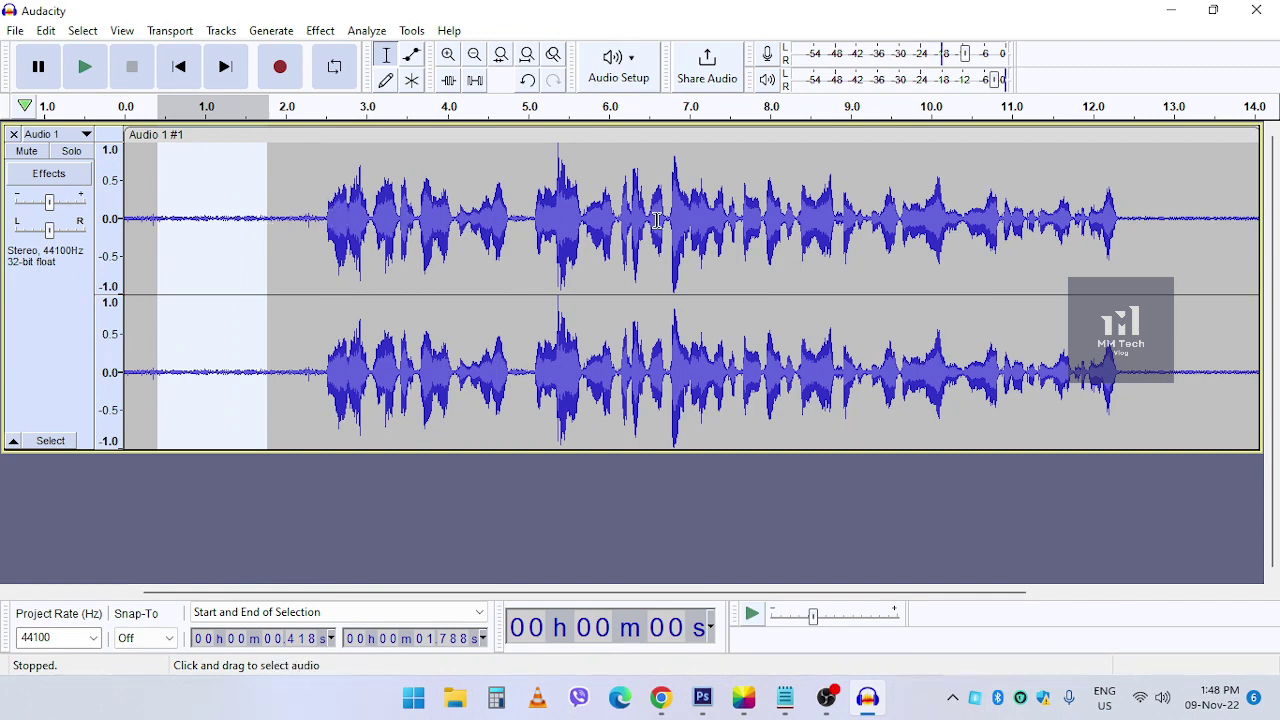
pyautogui.click(504, 184)
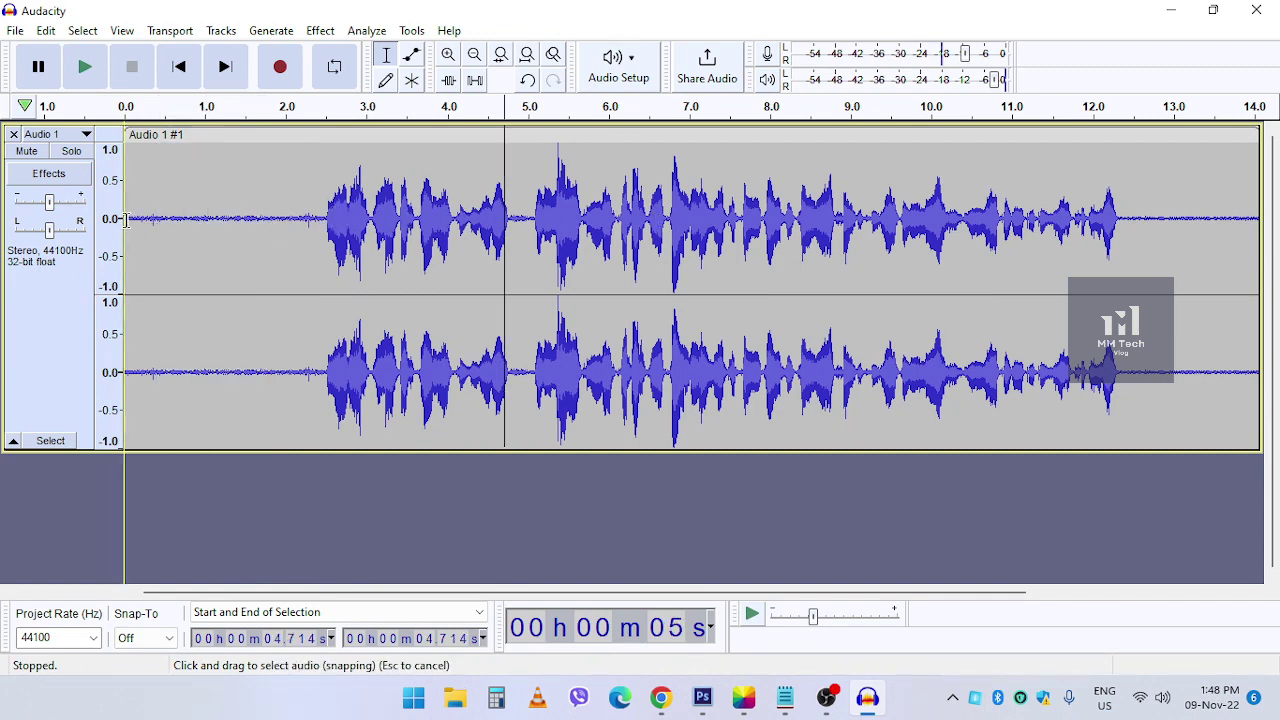
# Capture a noise profile for Noise Reduction from the silent lead-in, from the start to about 2.5 seconds.
pyautogui.moveTo(126, 220); pyautogui.dragTo(325, 238)
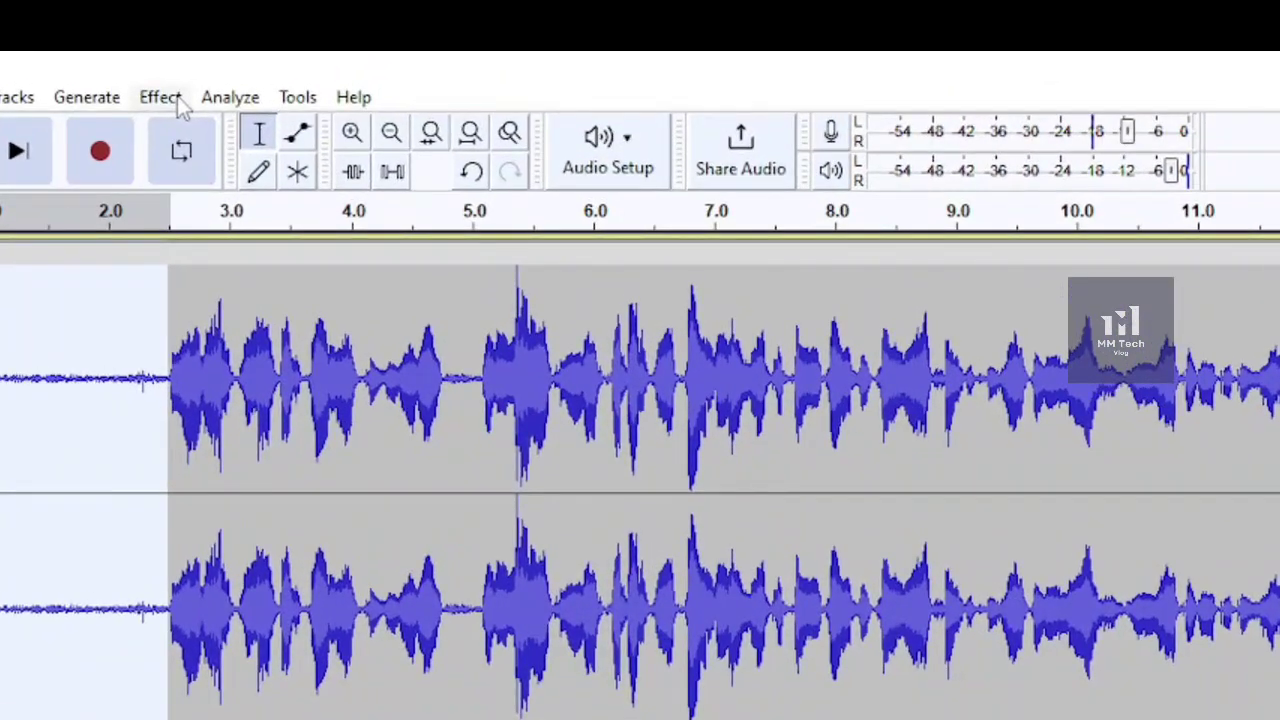
pyautogui.click(320, 30)
pyautogui.moveTo(222, 293)
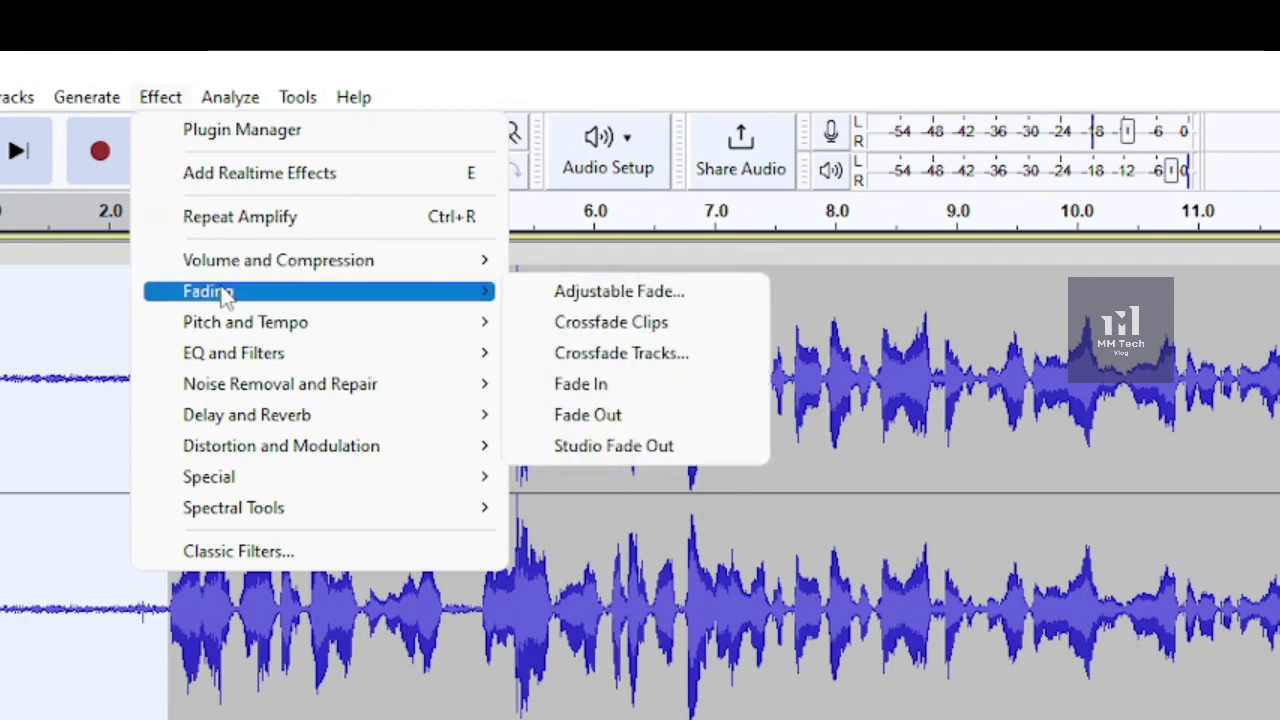
pyautogui.moveTo(323, 383)
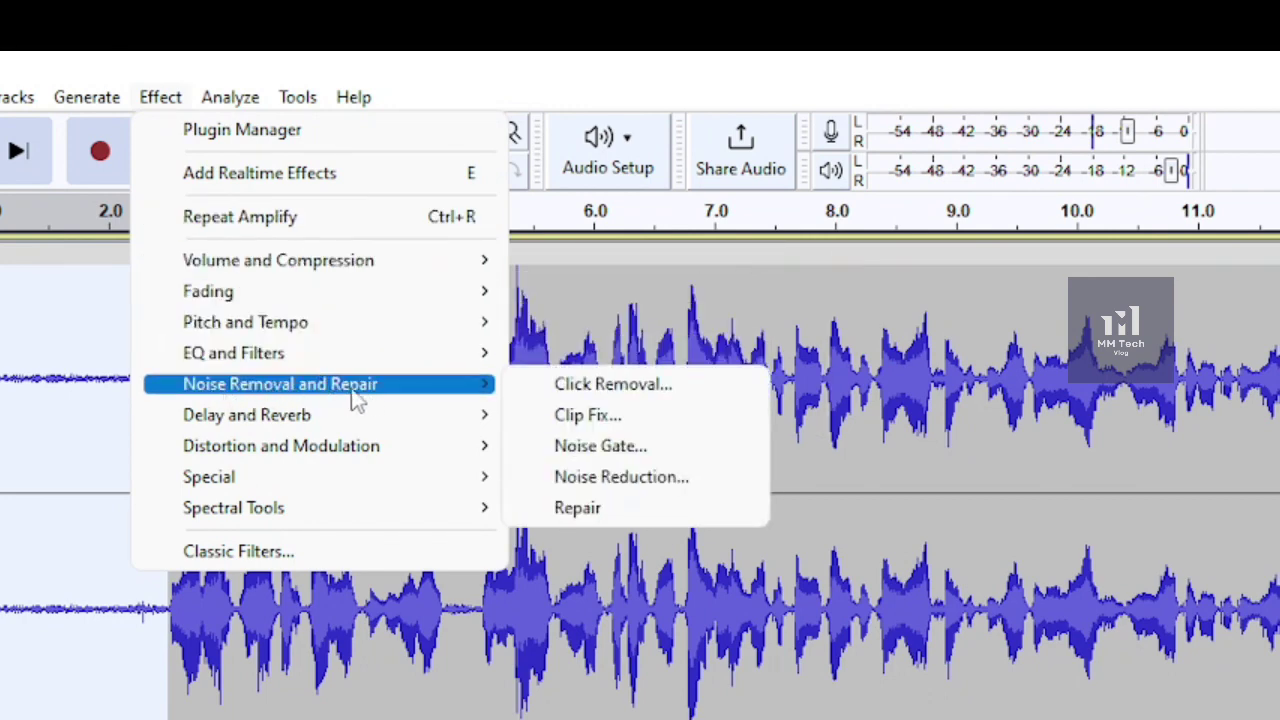
pyautogui.click(712, 496)
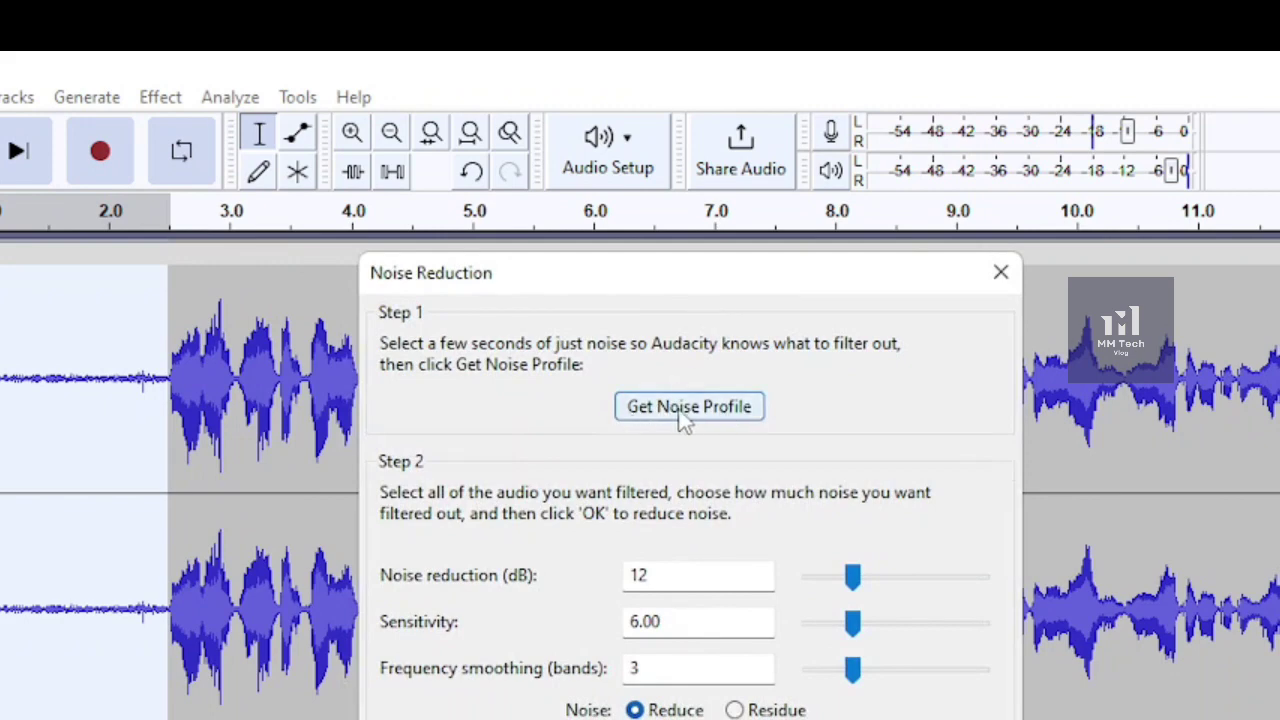
pyautogui.click(714, 418)
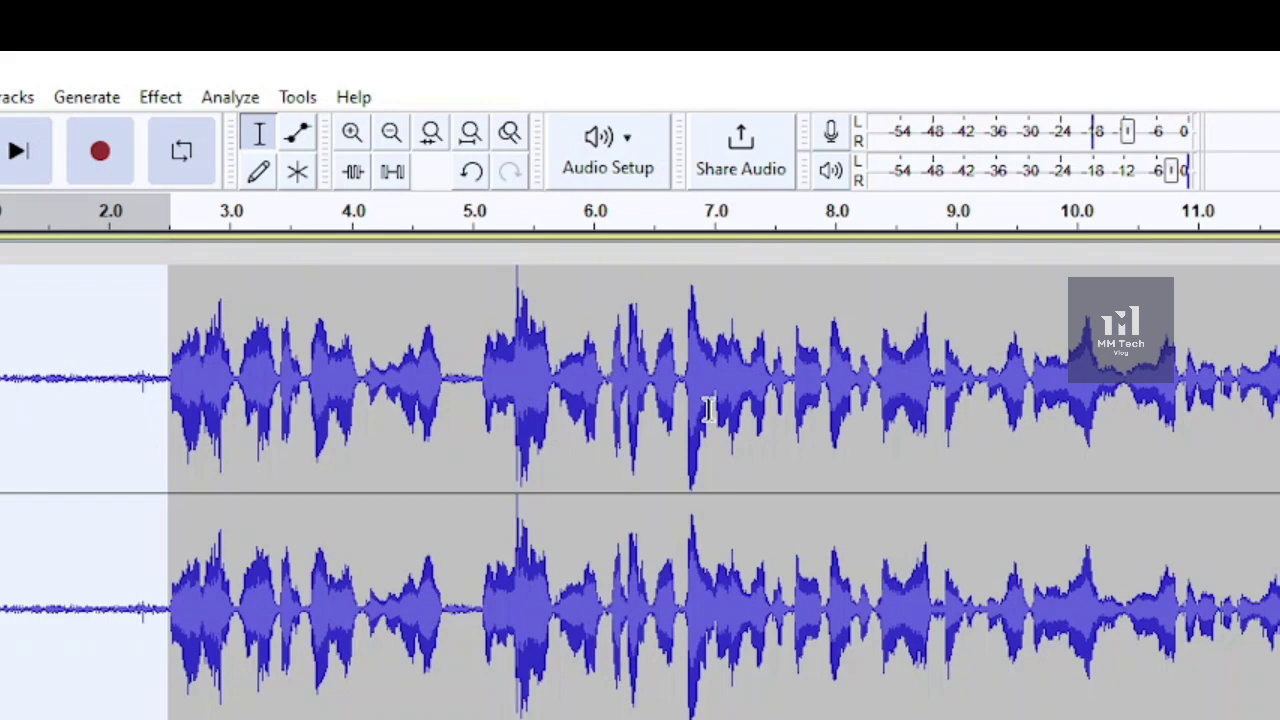
# Apply Noise Reduction to the entire recording with 12 dB reduction, sensitivity 6.00 and frequency smoothing of 3 bands.
pyautogui.hotkey('ctrl', 'a')
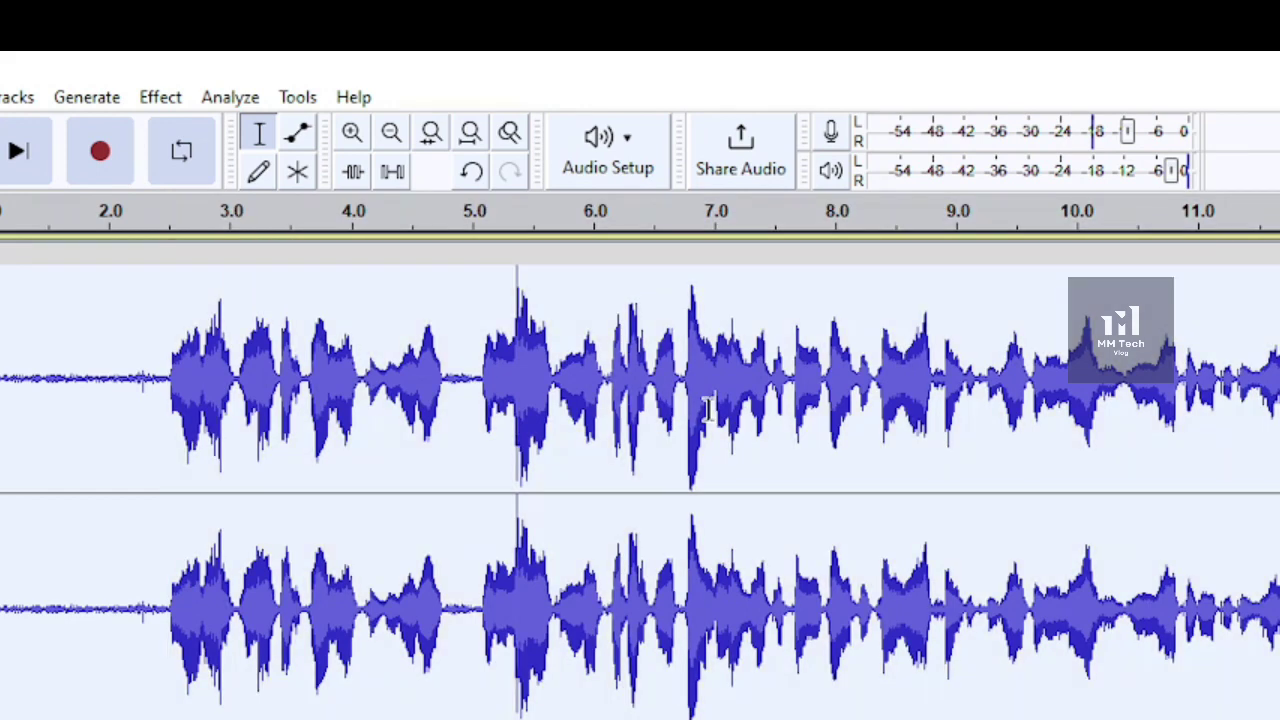
pyautogui.click(160, 97)
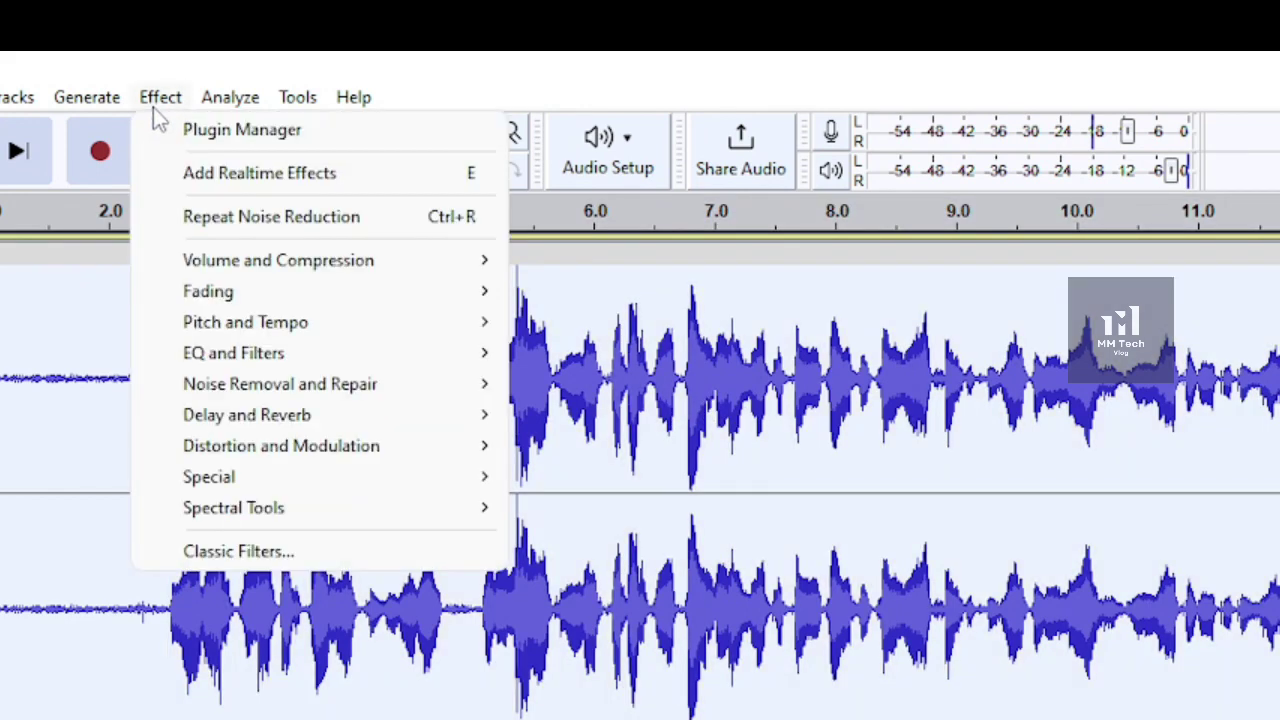
pyautogui.moveTo(215, 325)
pyautogui.moveTo(257, 400)
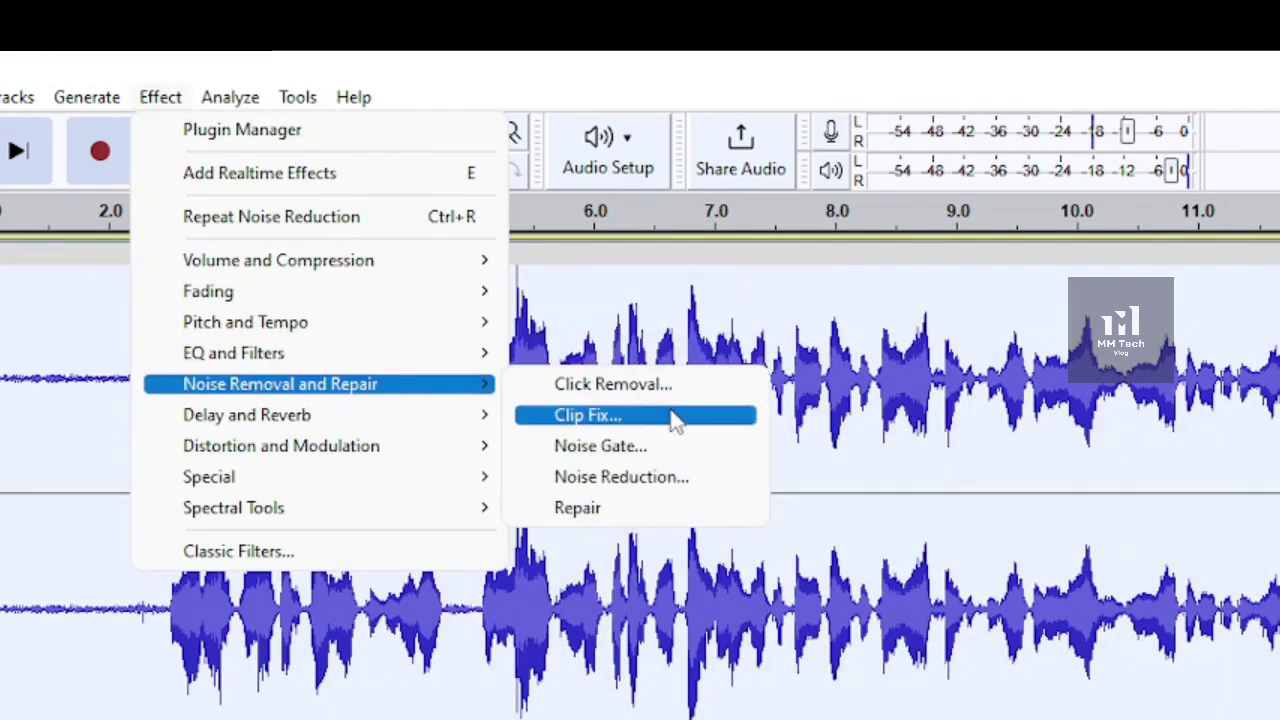
pyautogui.click(750, 485)
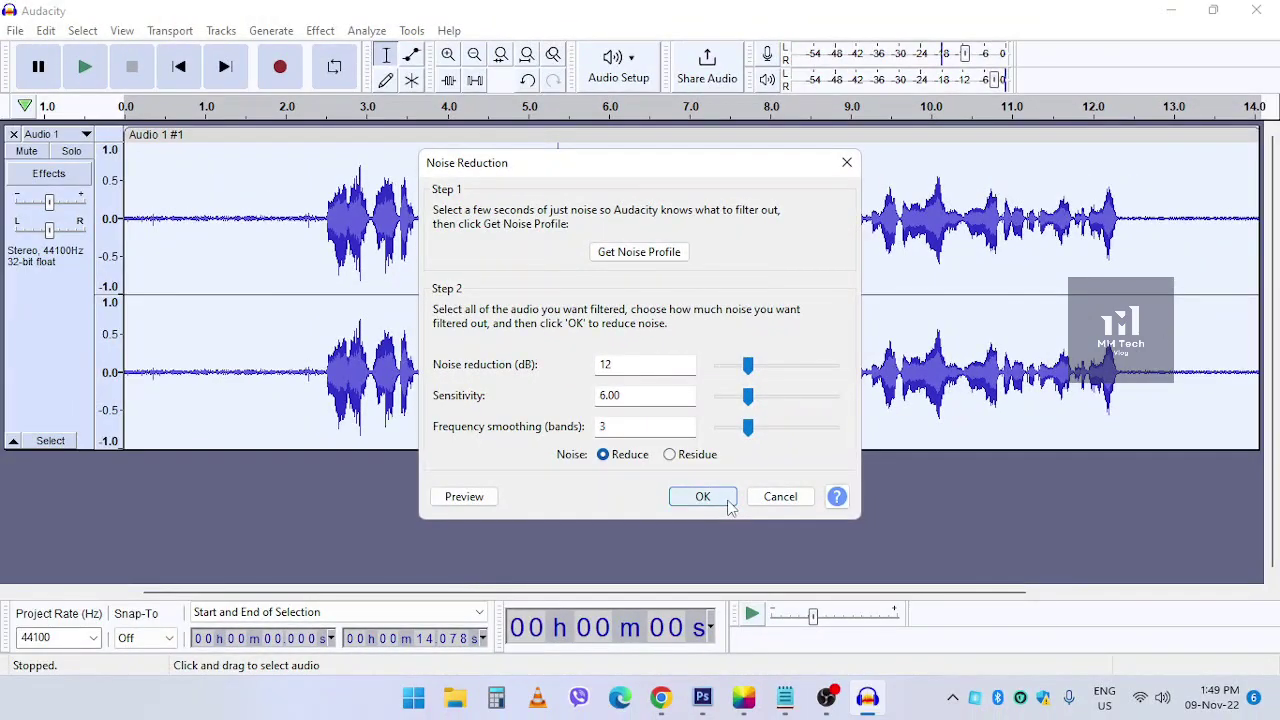
pyautogui.click(729, 505)
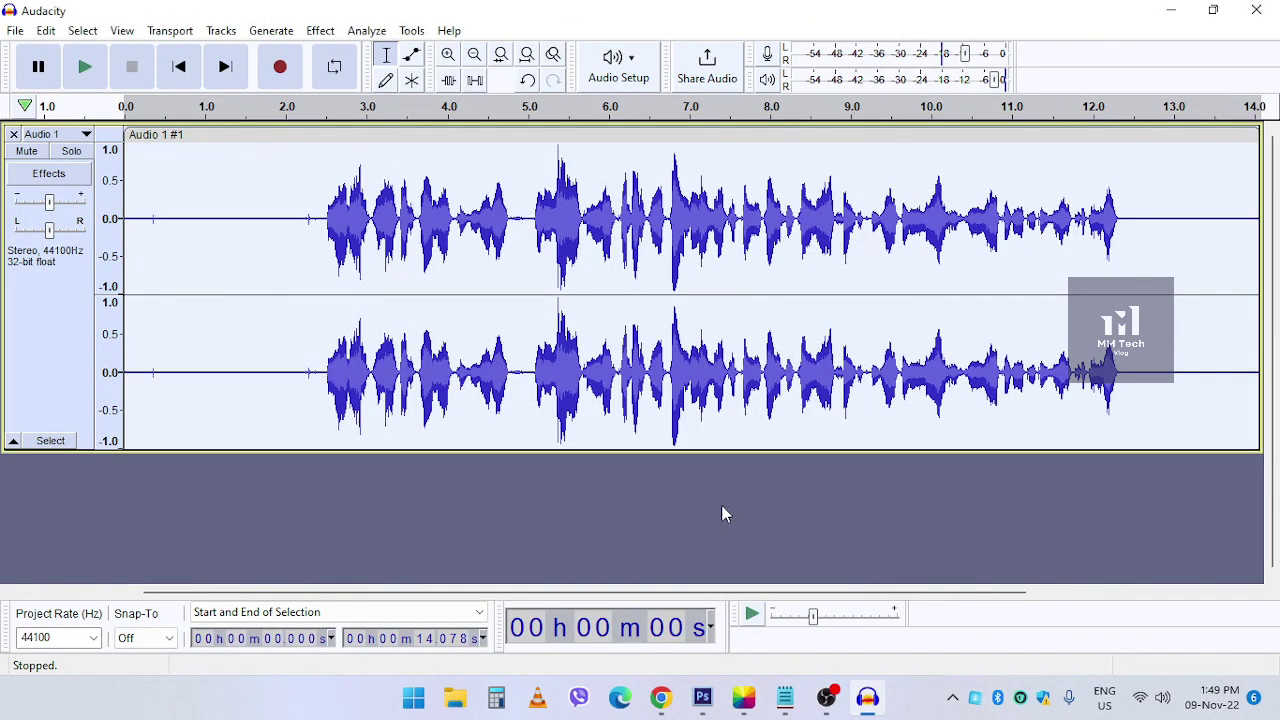
# Examine the silent lead-in of the waveform closely for noise left after the noise reduction.
pyautogui.moveTo(141, 222); pyautogui.dragTo(286, 225)
pyautogui.click(315, 250)
pyautogui.hotkey('shift', 'Home')
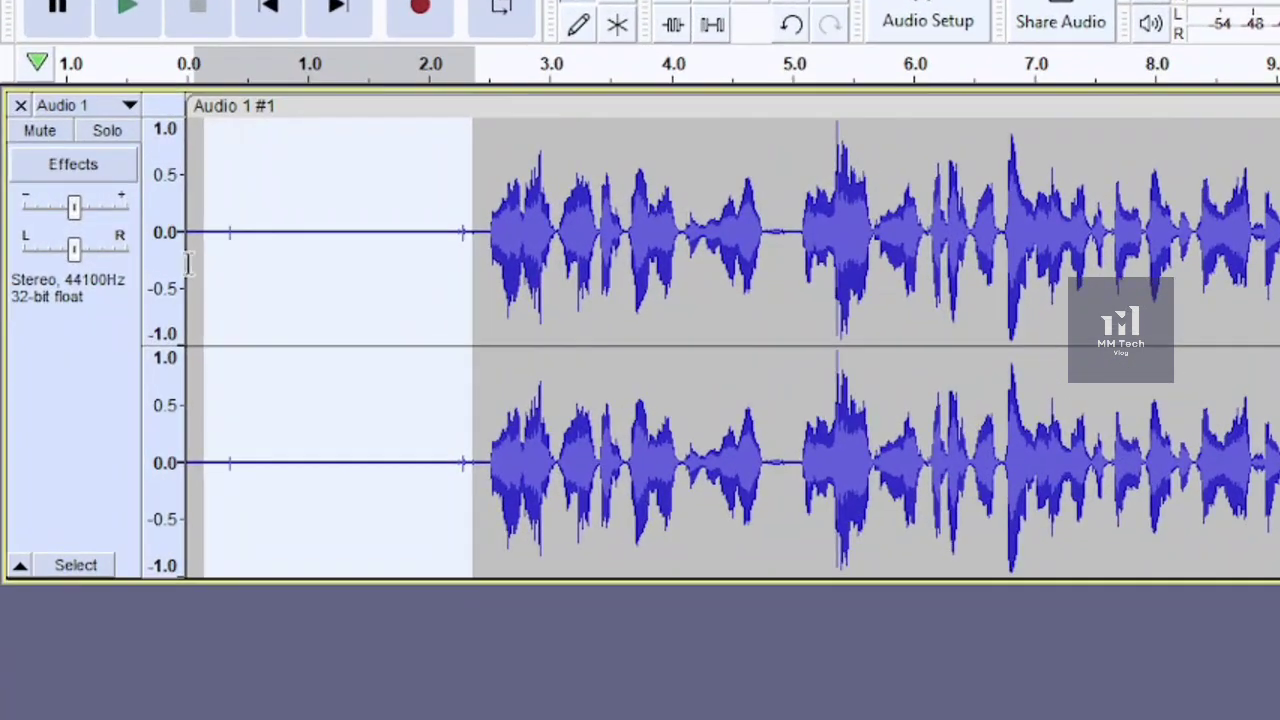
pyautogui.click(238, 270)
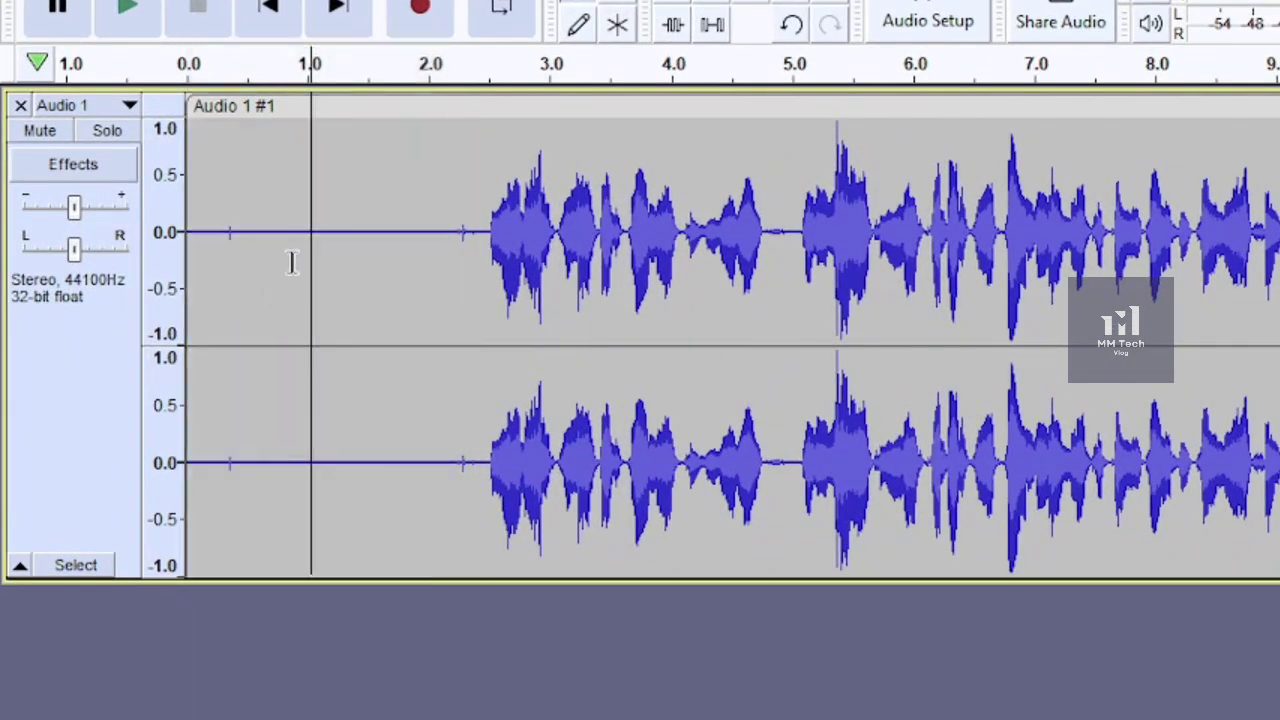
pyautogui.click(292, 260)
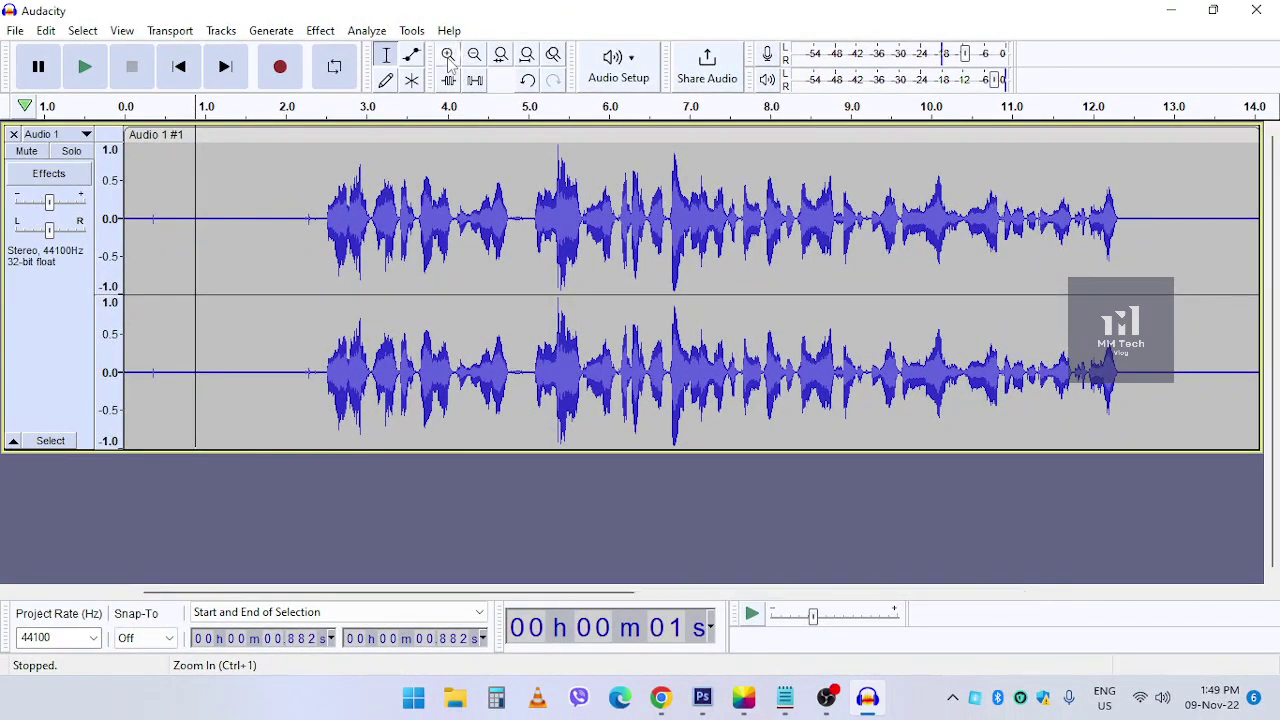
pyautogui.click(448, 56)
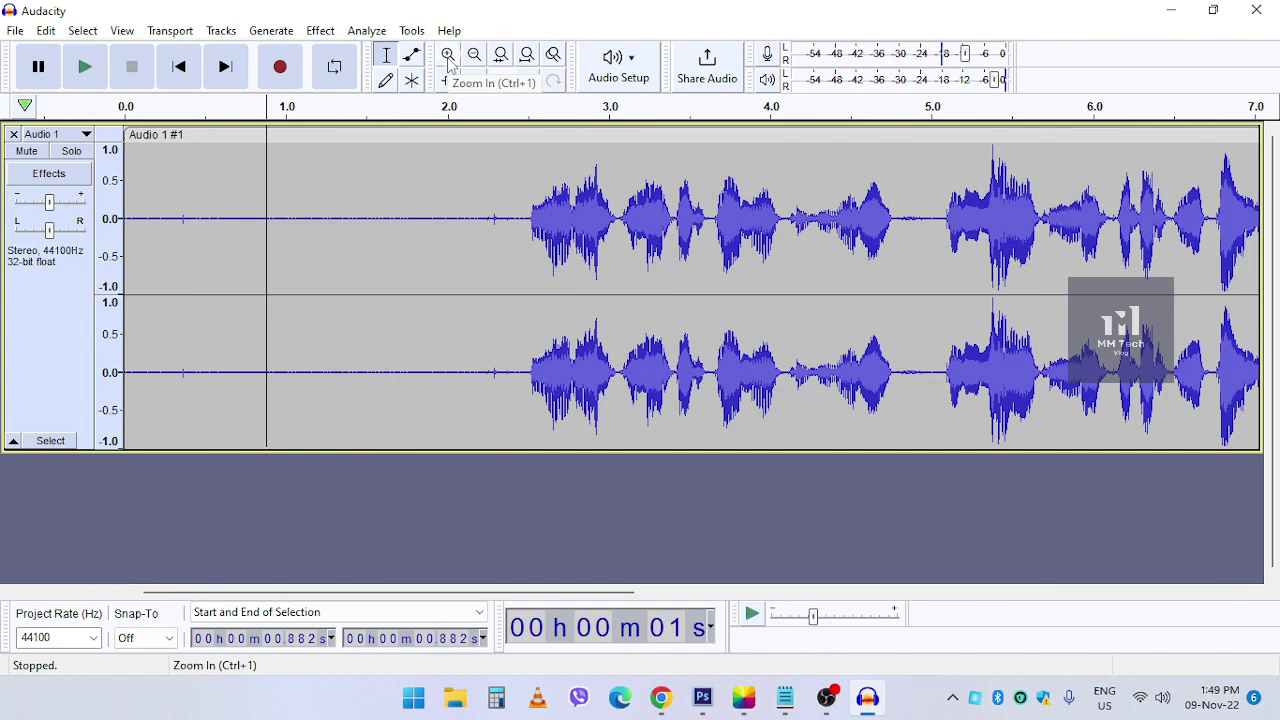
pyautogui.click(448, 56)
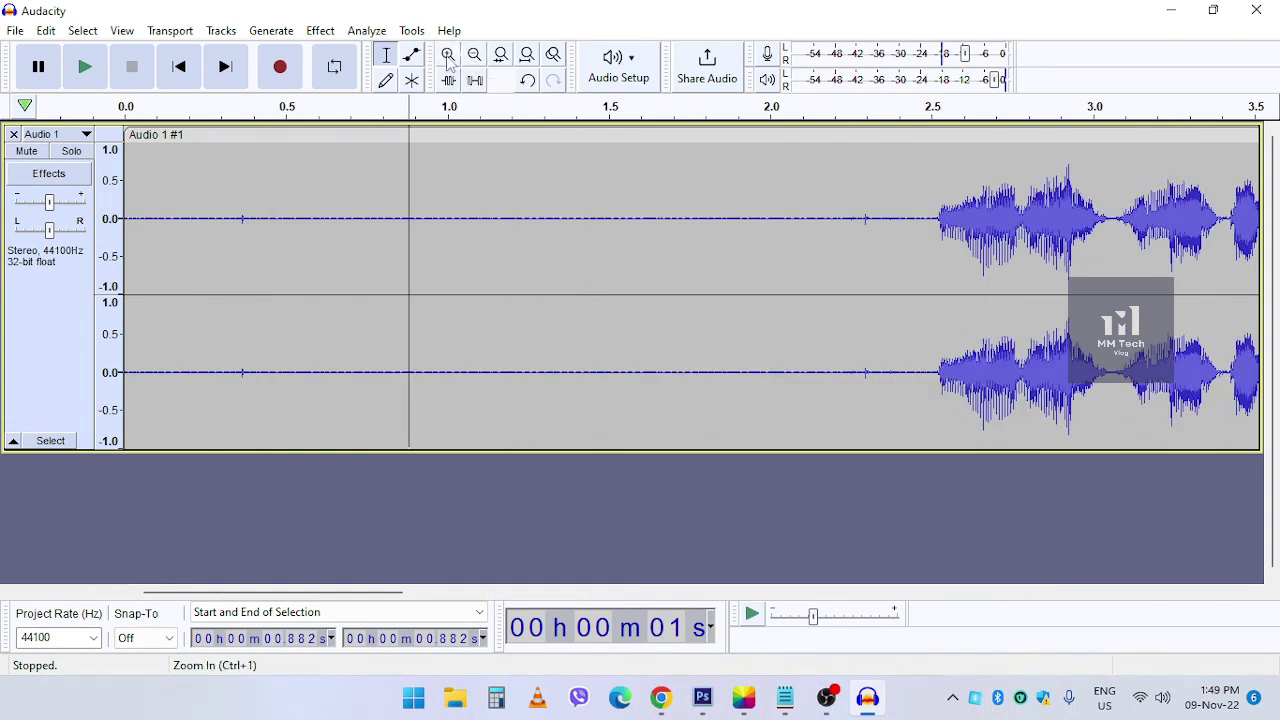
pyautogui.click(474, 56)
pyautogui.click(474, 58)
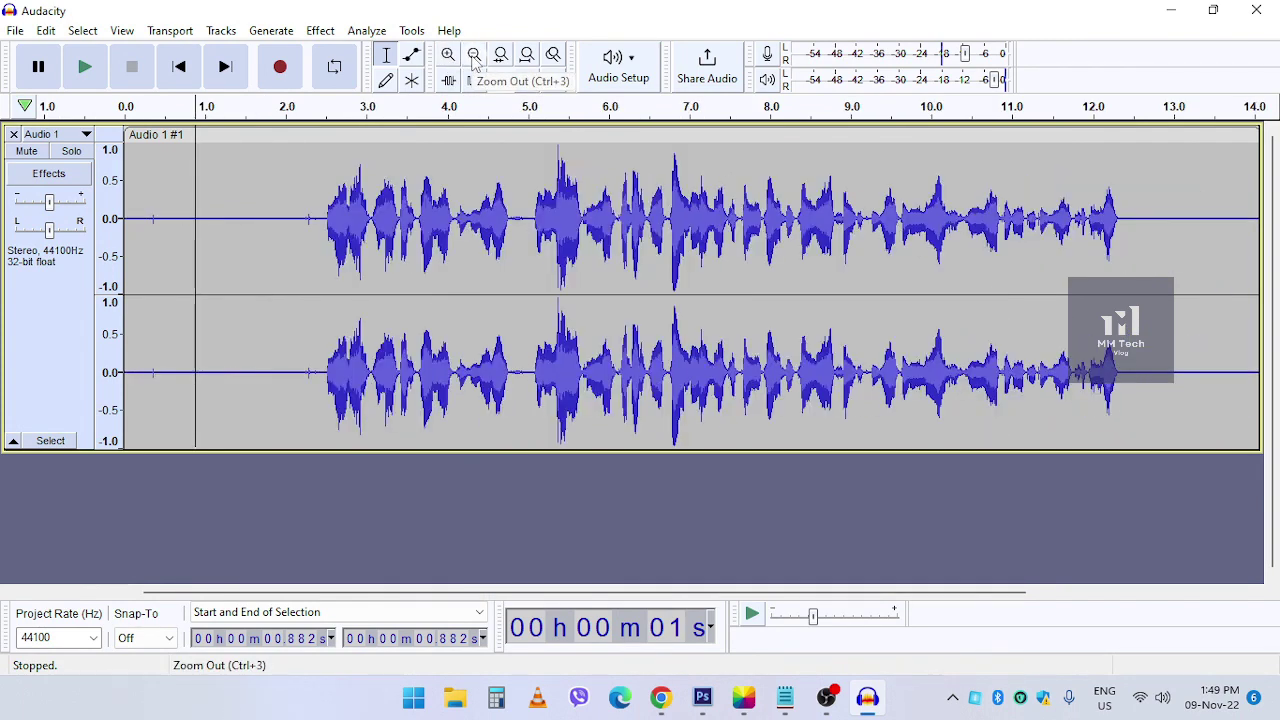
# Capture a new noise profile from the quiet gap between phrases, from about 4.77 to 5.10 seconds.
pyautogui.click(448, 56)
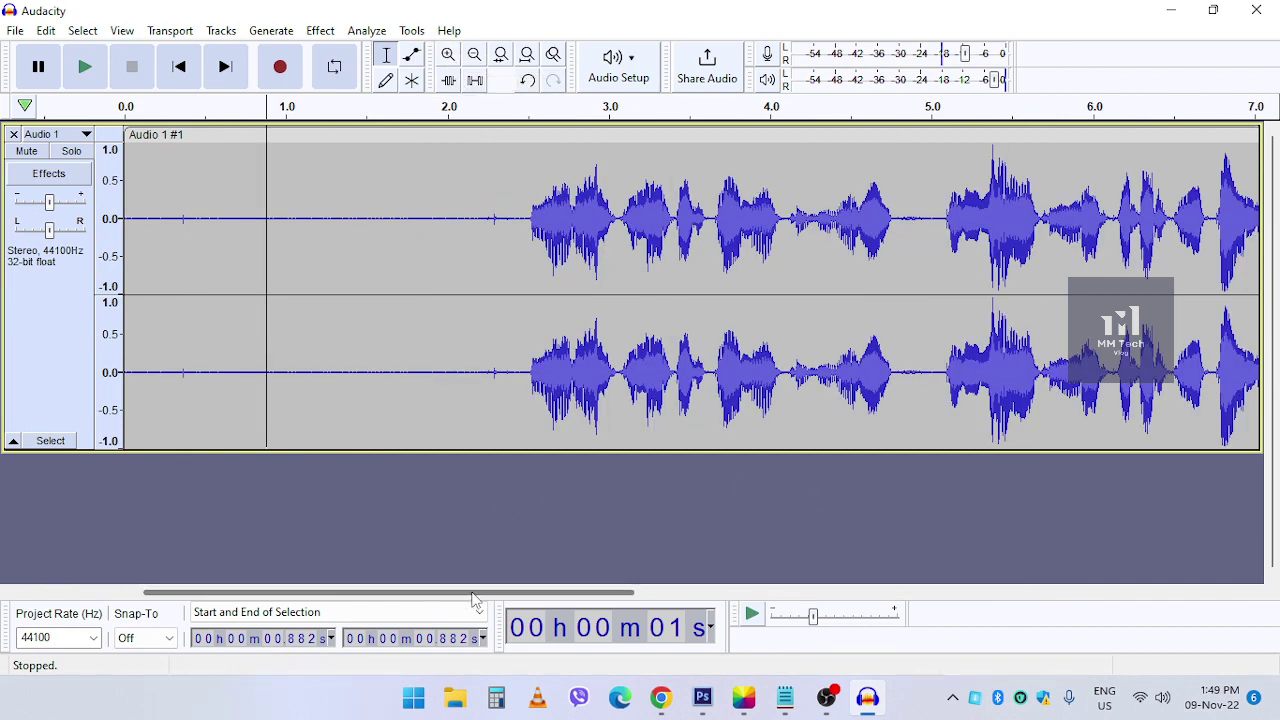
pyautogui.moveTo(474, 598); pyautogui.dragTo(558, 598)
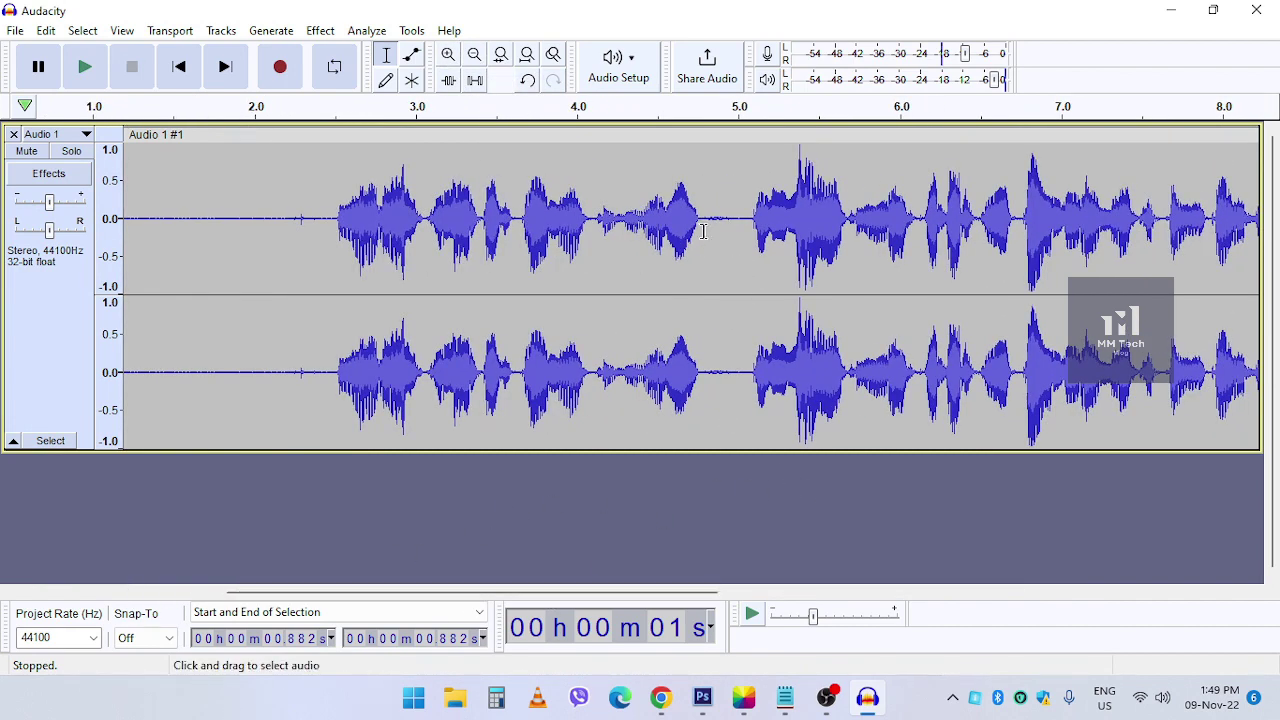
pyautogui.moveTo(700, 228); pyautogui.dragTo(753, 240)
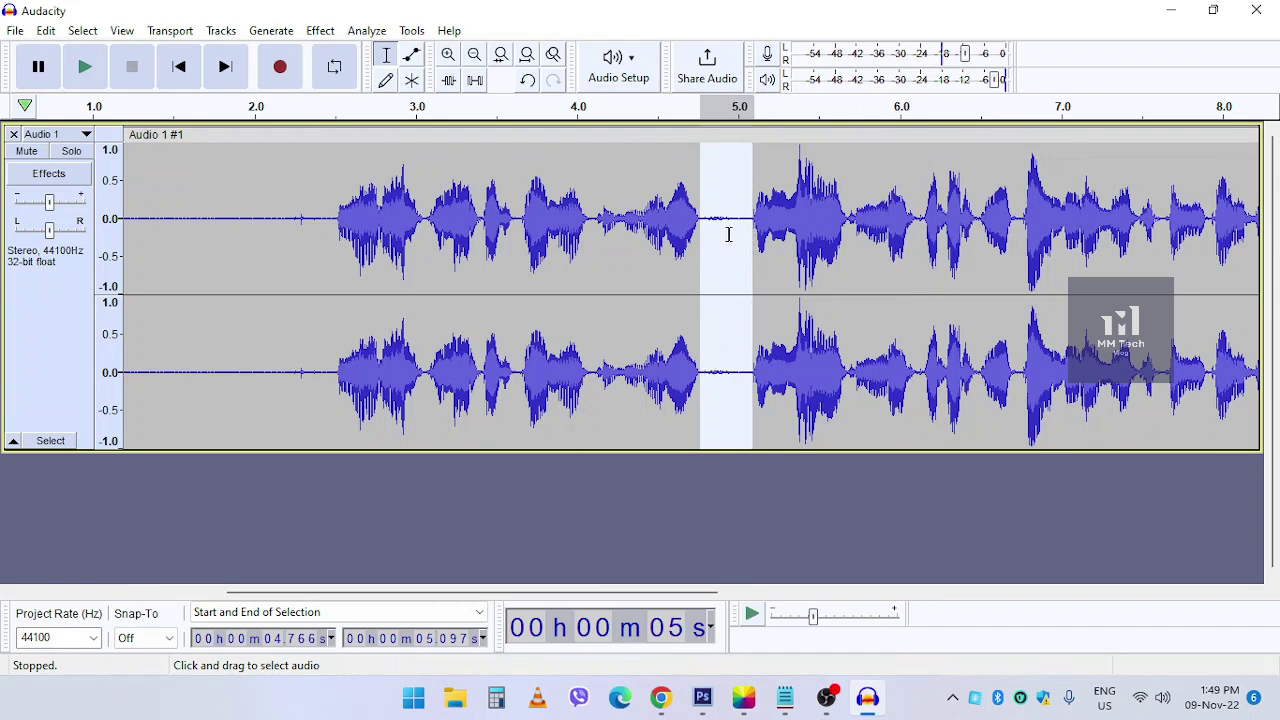
pyautogui.click(320, 31)
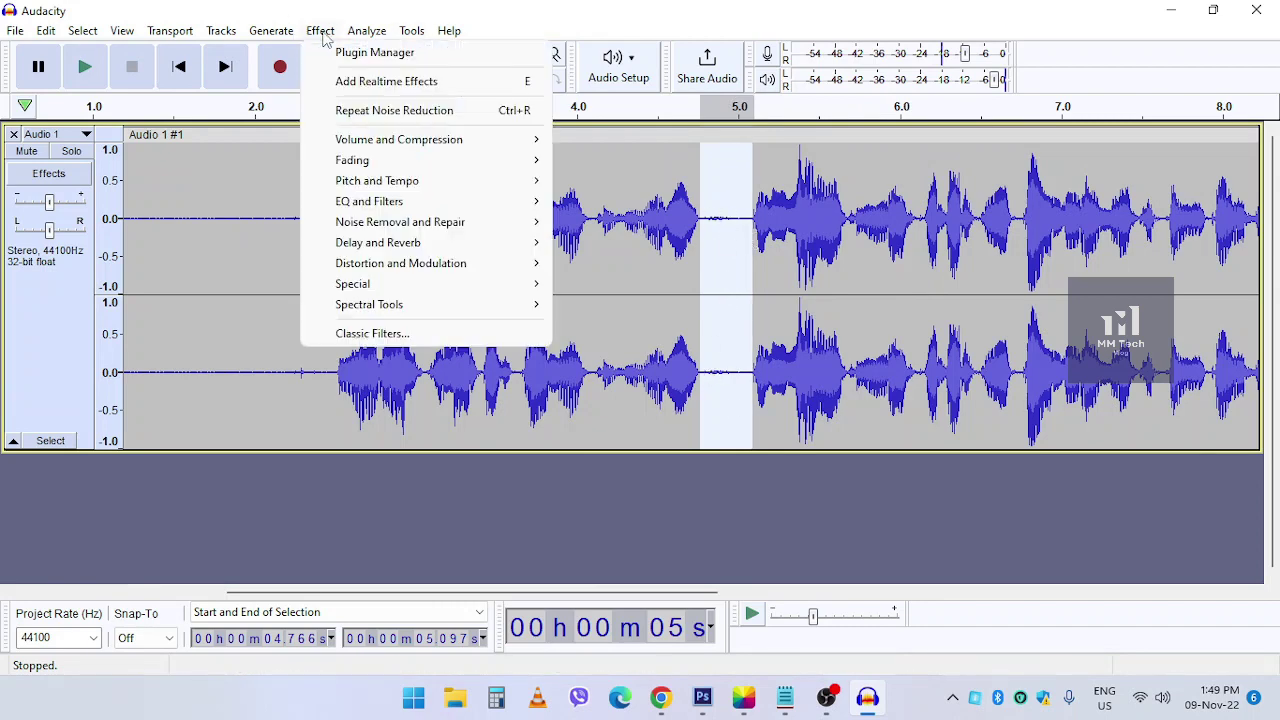
pyautogui.moveTo(410, 232)
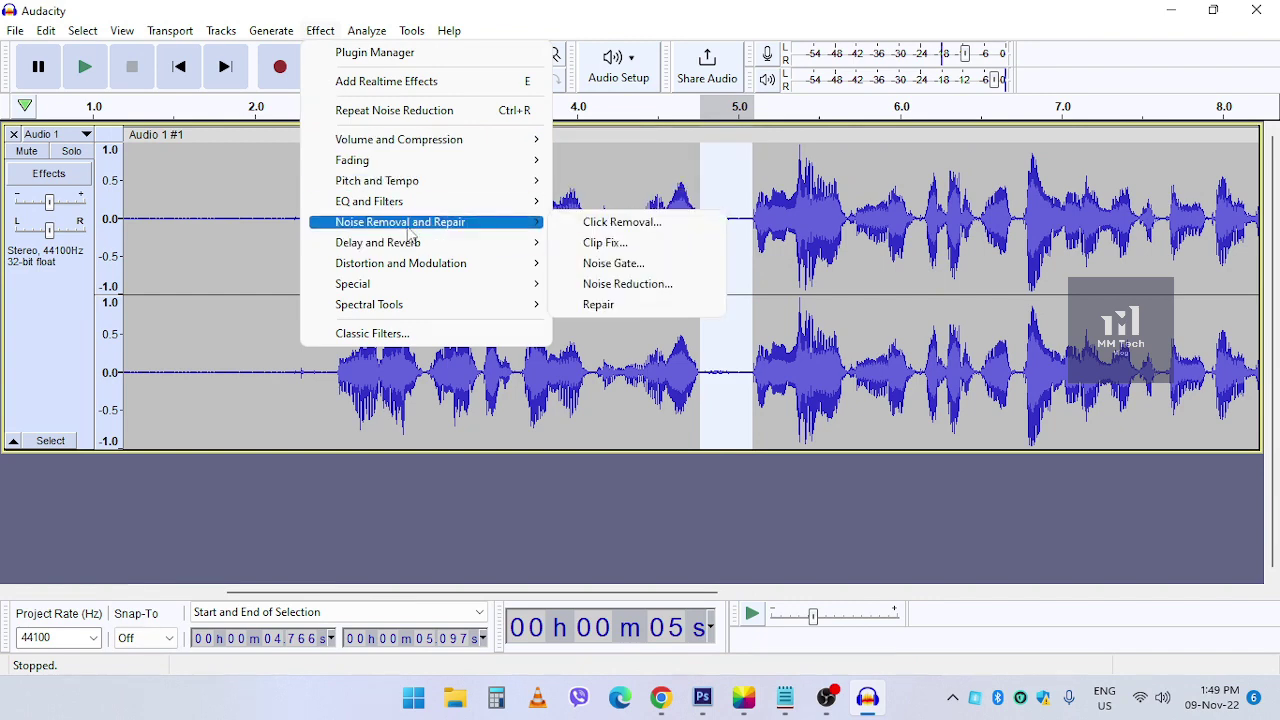
pyautogui.click(678, 288)
pyautogui.moveTo(686, 172); pyautogui.dragTo(392, 142)
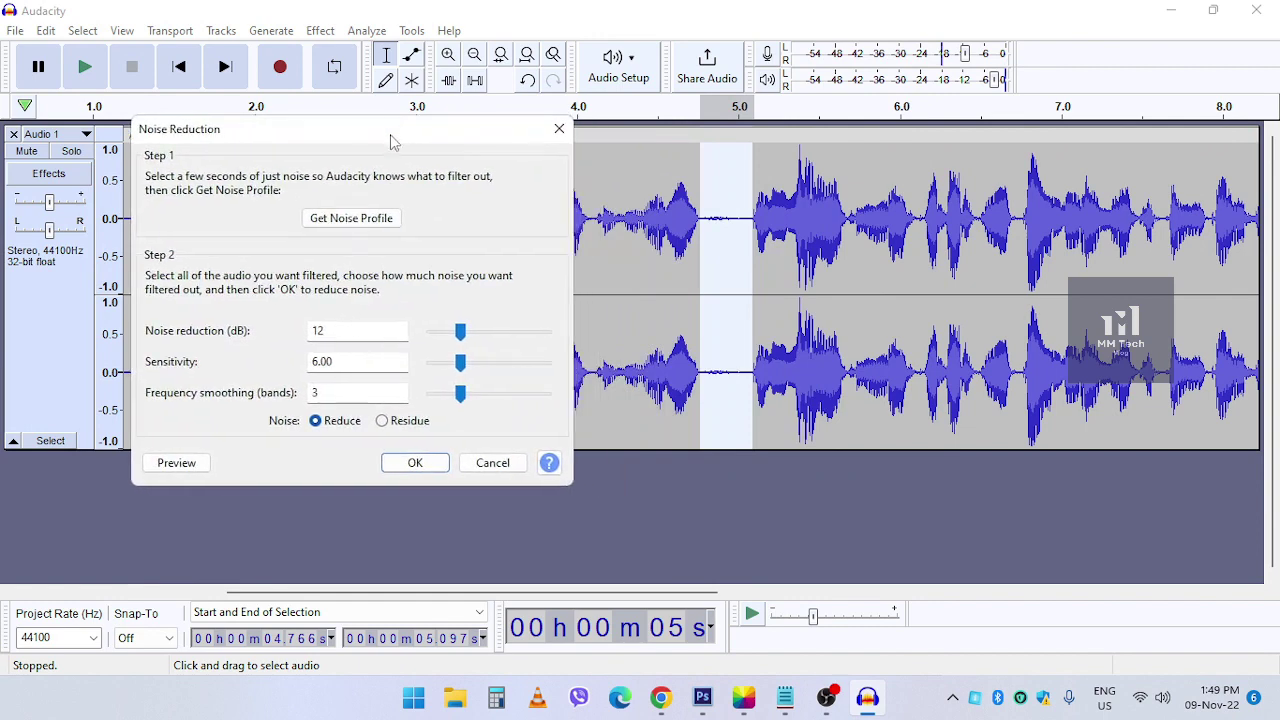
pyautogui.click(365, 220)
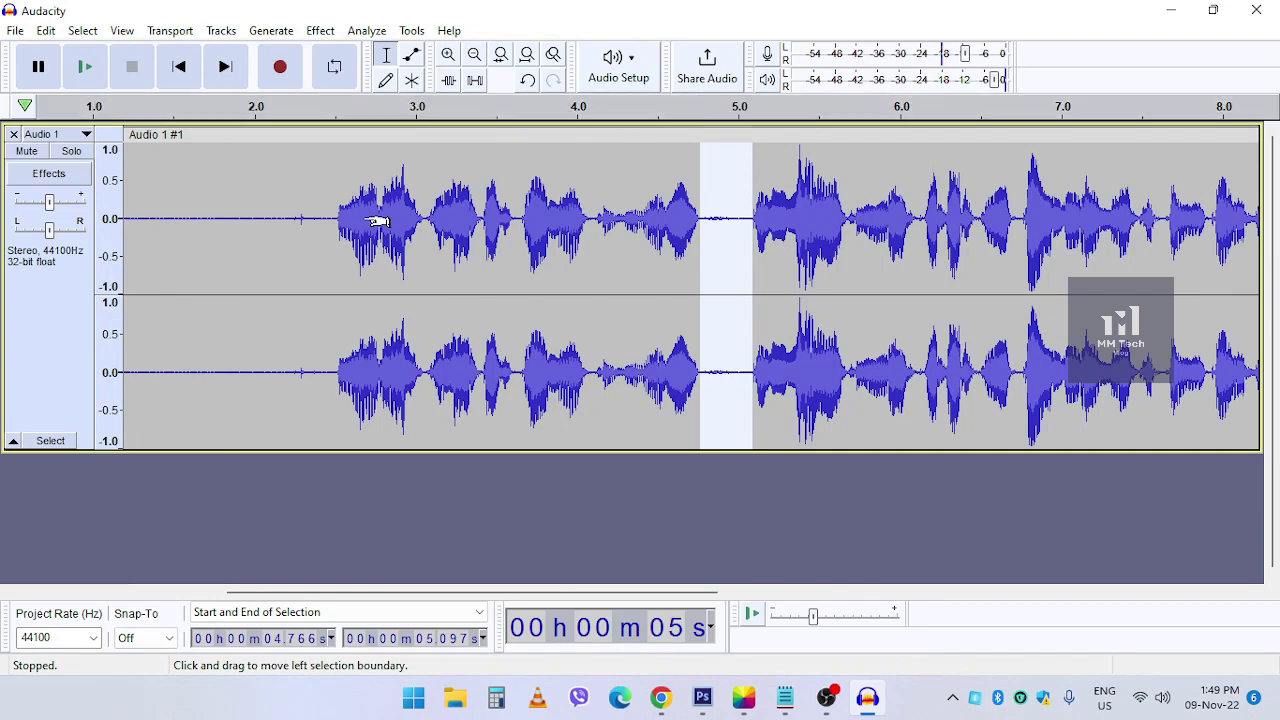
# Apply Noise Reduction to the whole track again using the gap's profile, with 12 dB, sensitivity 6.00 and 3 smoothing bands.
pyautogui.hotkey('ctrl', 'a')
pyautogui.click(330, 34)
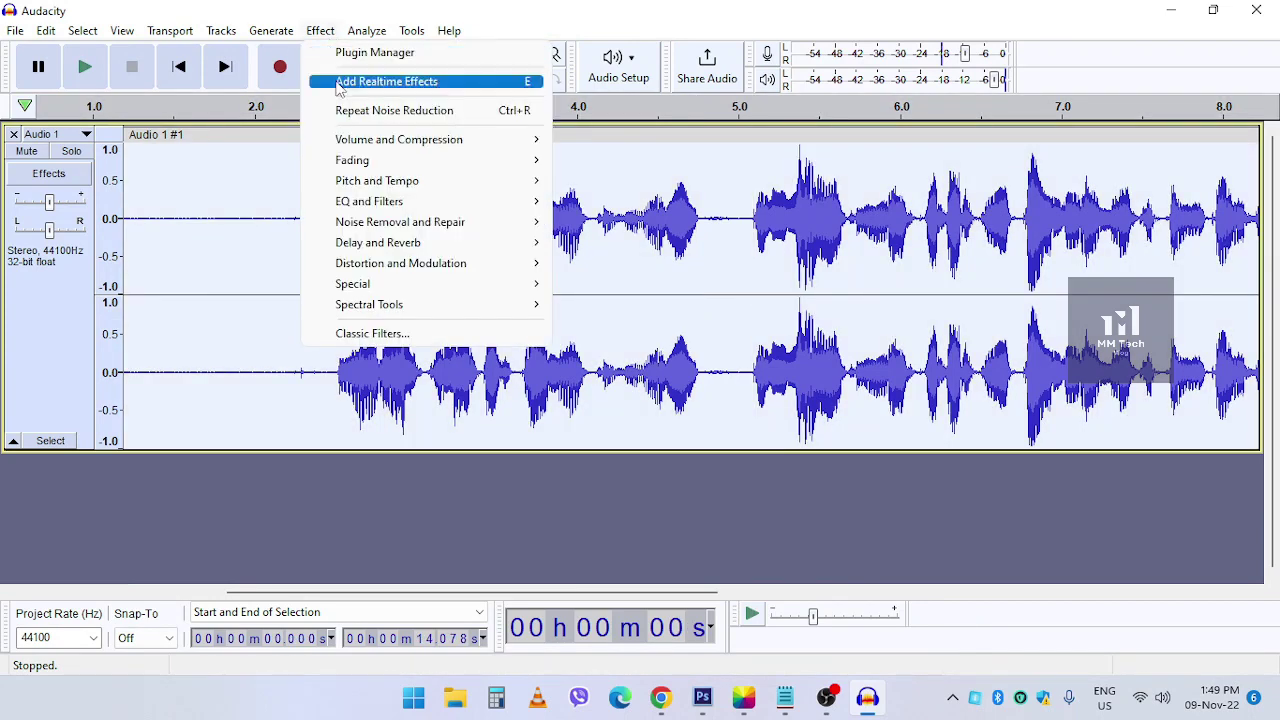
pyautogui.moveTo(420, 224)
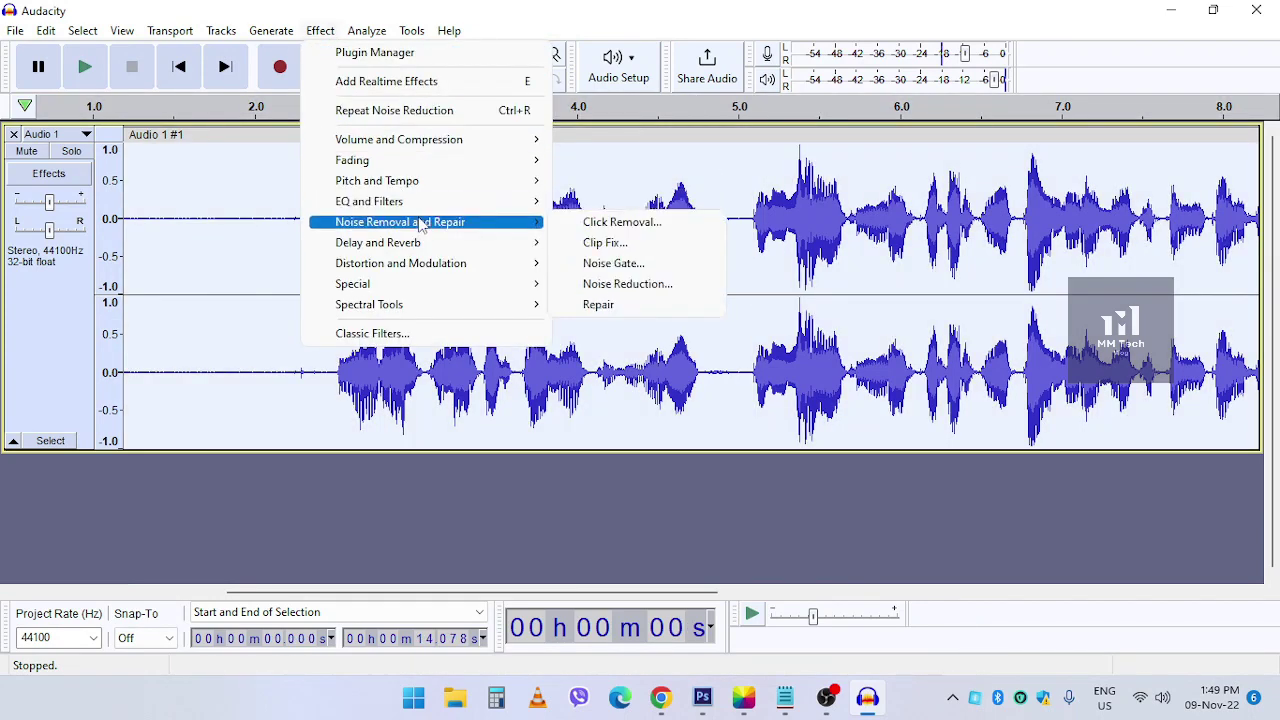
pyautogui.click(668, 286)
pyautogui.moveTo(636, 176); pyautogui.dragTo(388, 156)
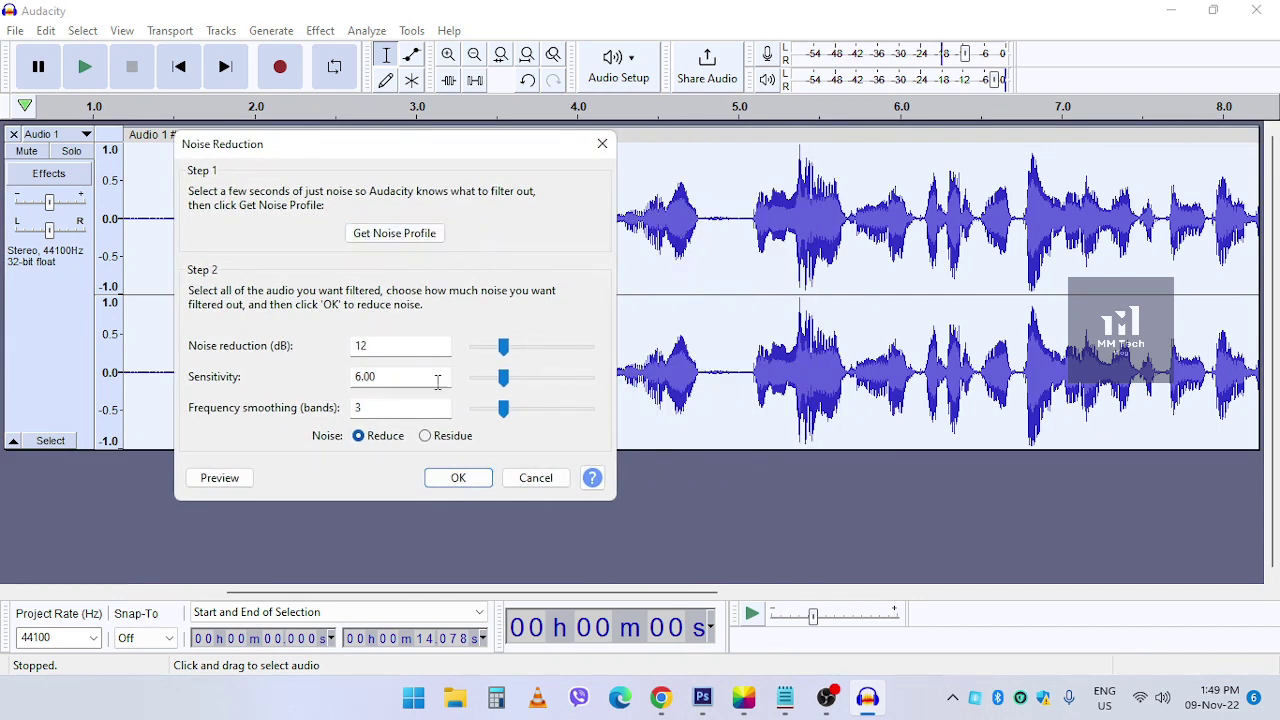
pyautogui.click(458, 478)
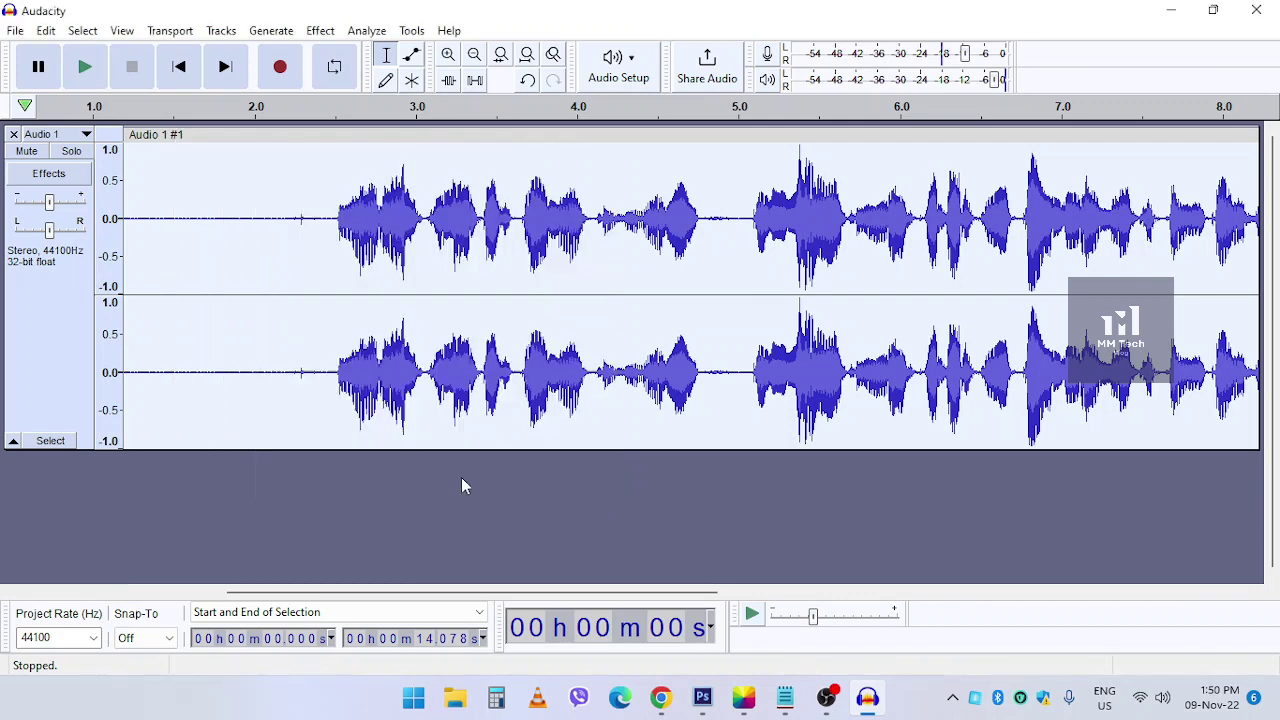
# Examine the quiet gap between phrases at about 5 seconds for remaining noise.
pyautogui.moveTo(714, 228); pyautogui.dragTo(751, 228)
pyautogui.click(740, 229)
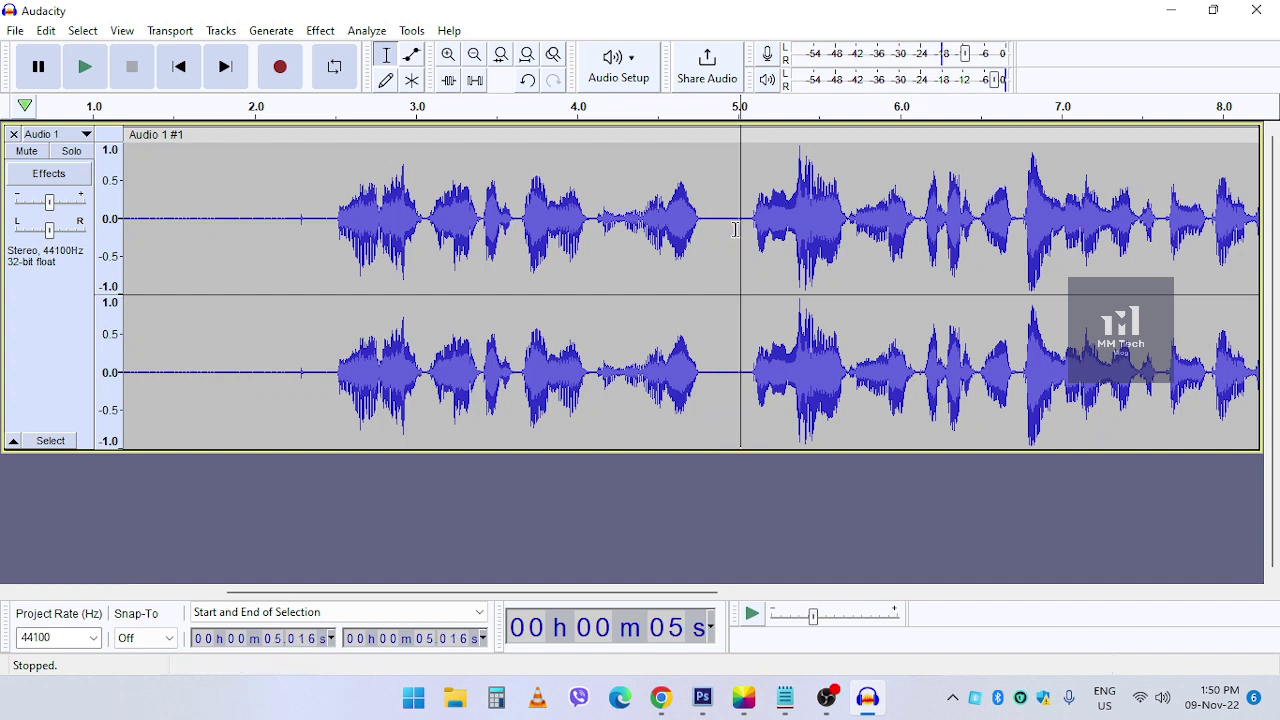
pyautogui.click(736, 228)
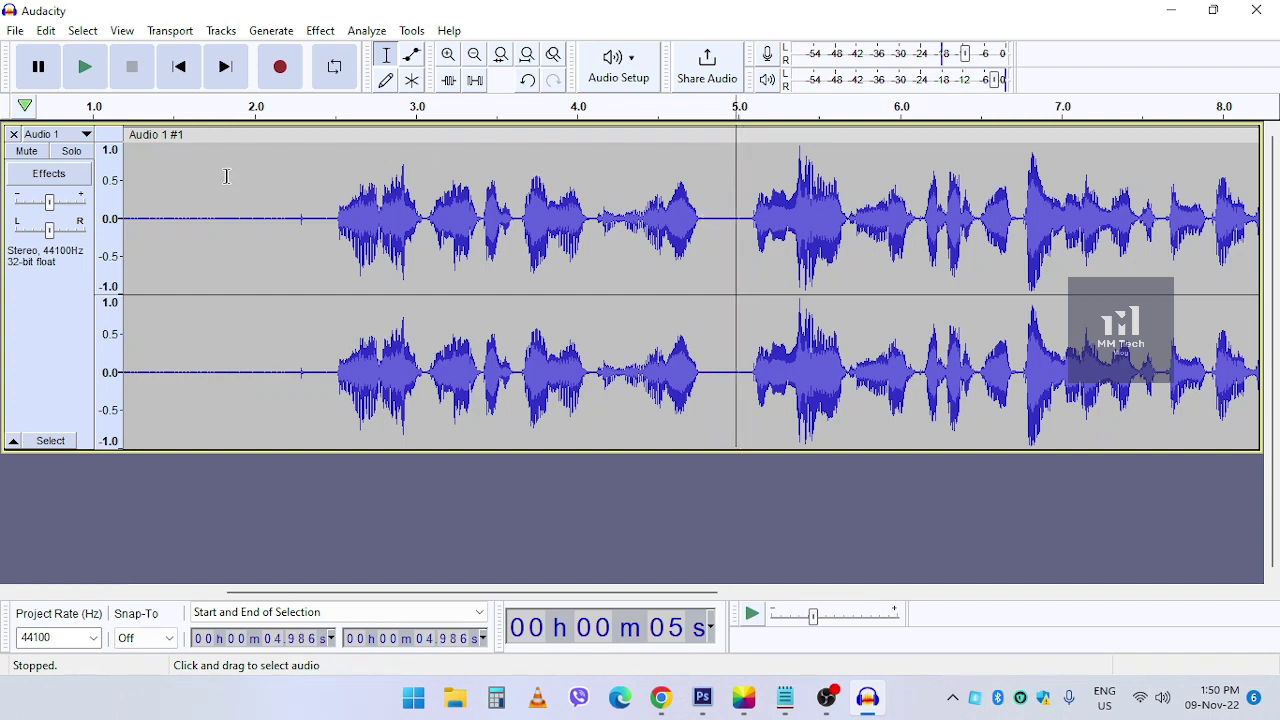
# Play the cleaned recording from about 1.87 seconds in the lead-in to check the sound, and pause it.
pyautogui.click(145, 198)
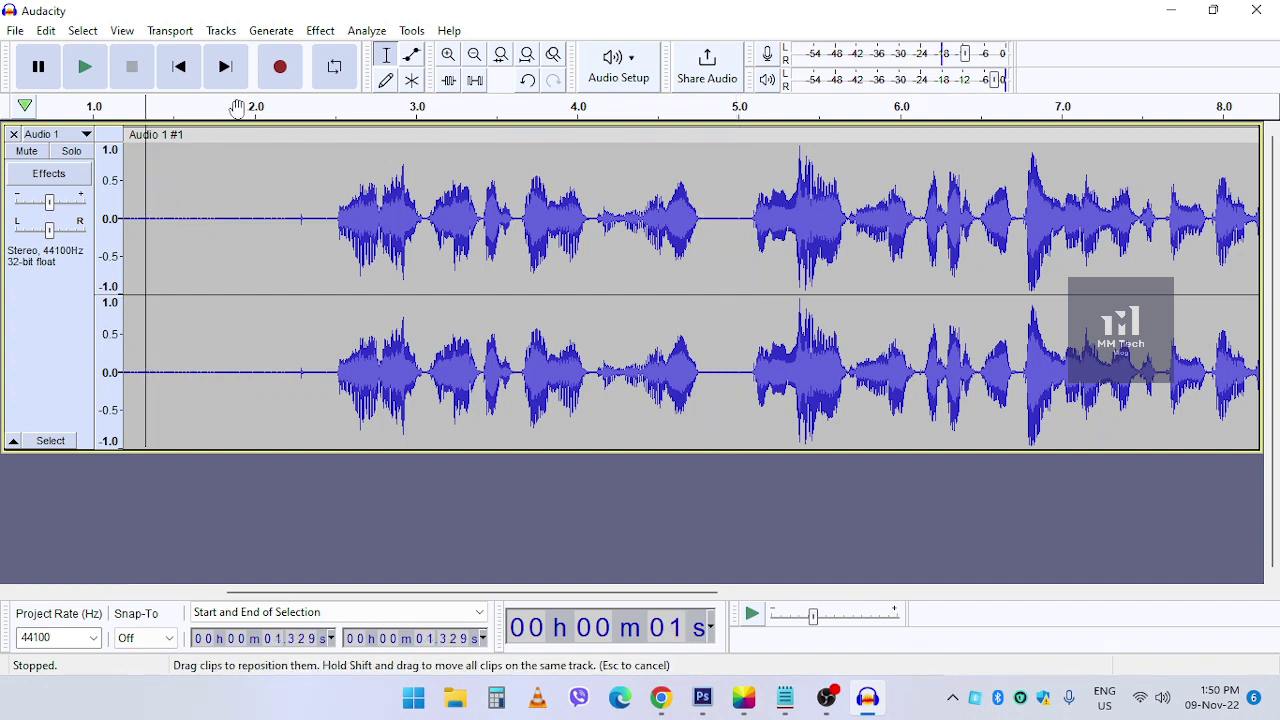
pyautogui.click(233, 162)
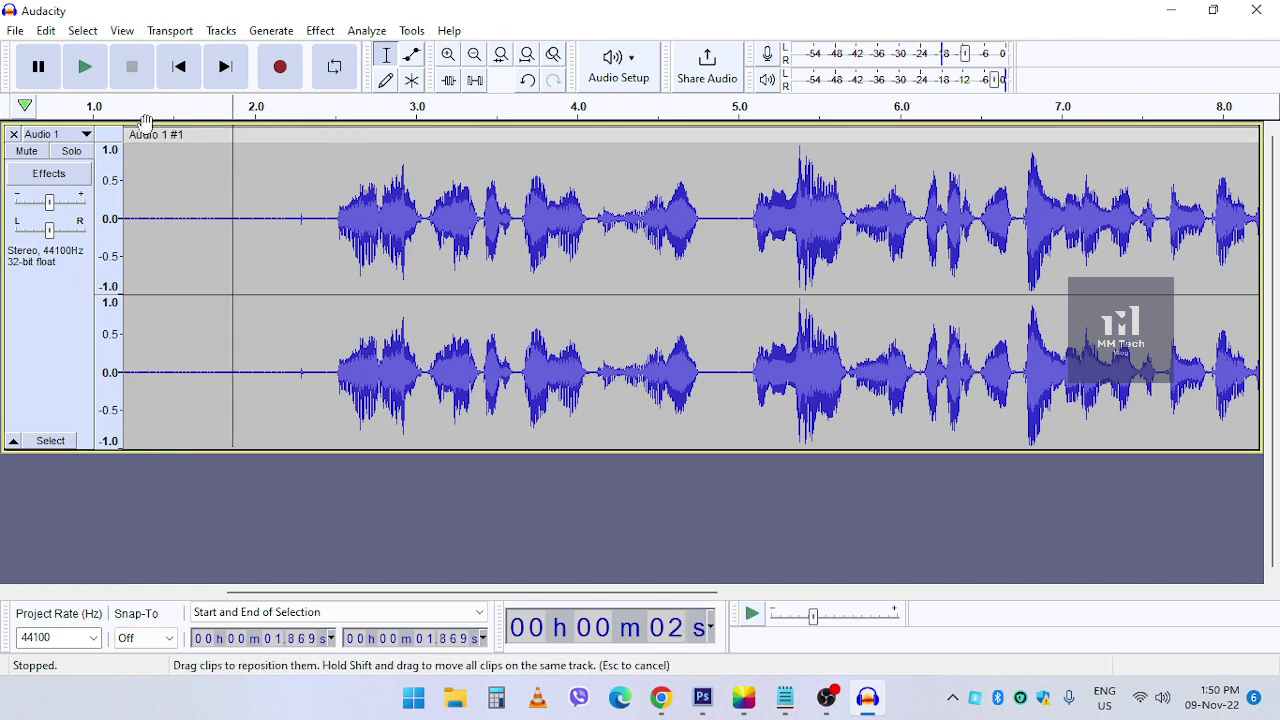
pyautogui.click(86, 68)
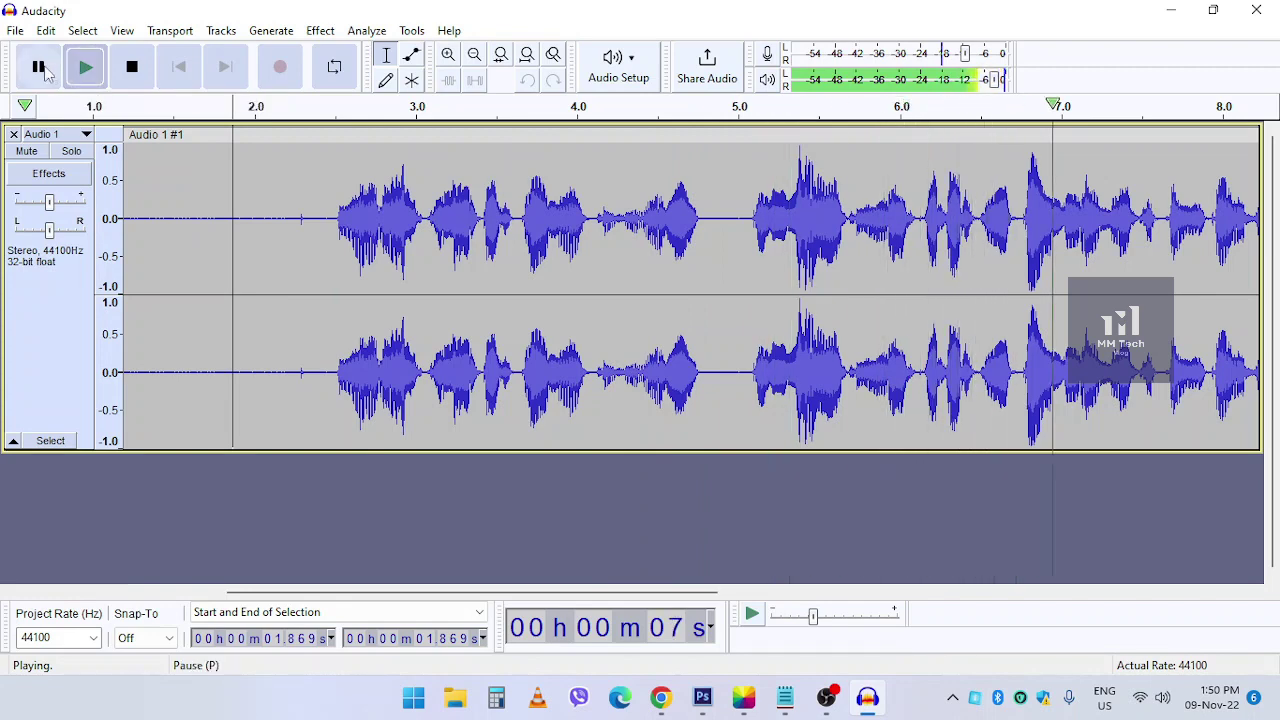
pyautogui.click(42, 68)
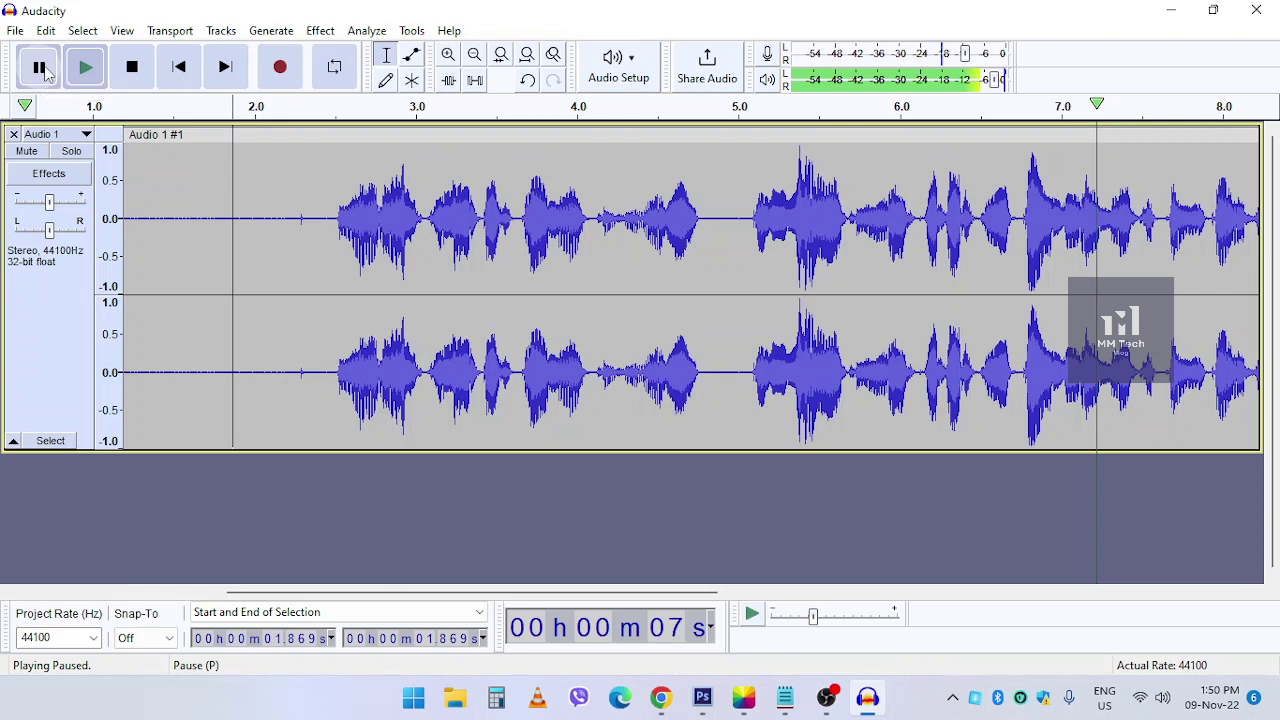
# Delete the silent lead-in from the start of the track to about 2.42 seconds.
pyautogui.click(316, 252)
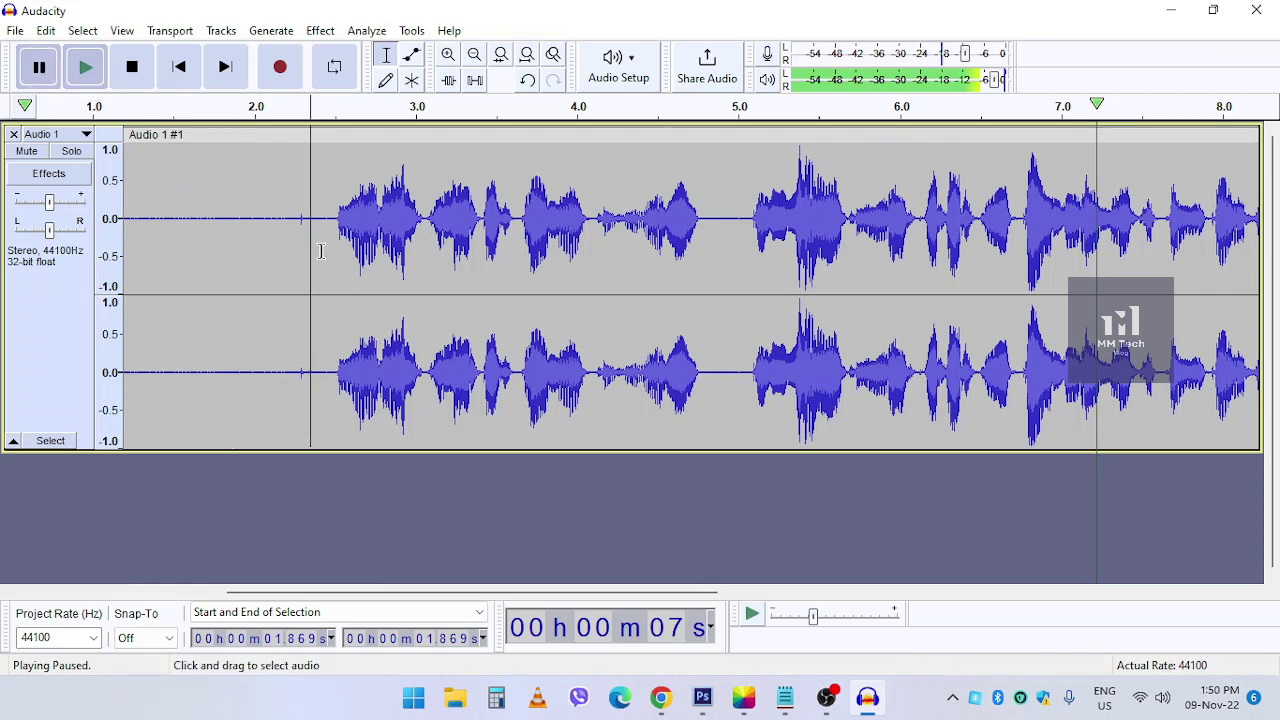
pyautogui.moveTo(266, 249); pyautogui.dragTo(105, 250)
pyautogui.click(282, 264)
pyautogui.moveTo(431, 271); pyautogui.dragTo(2, 198)
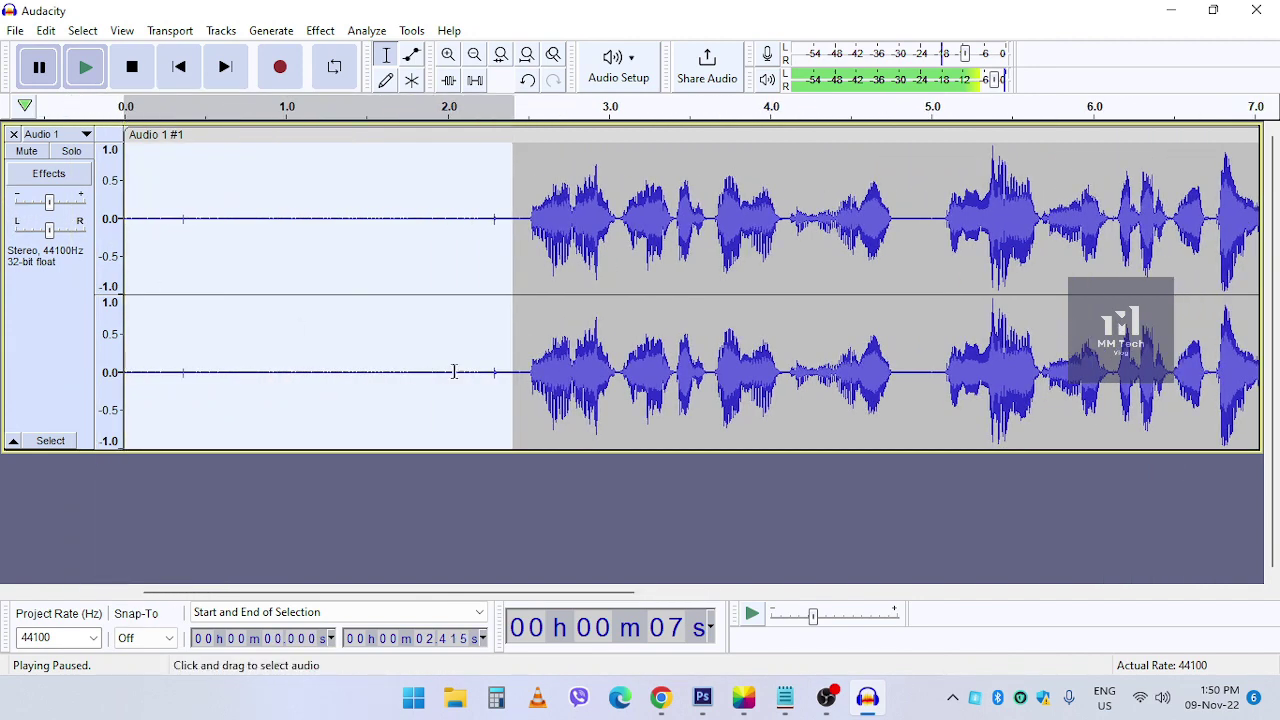
pyautogui.press('Delete')
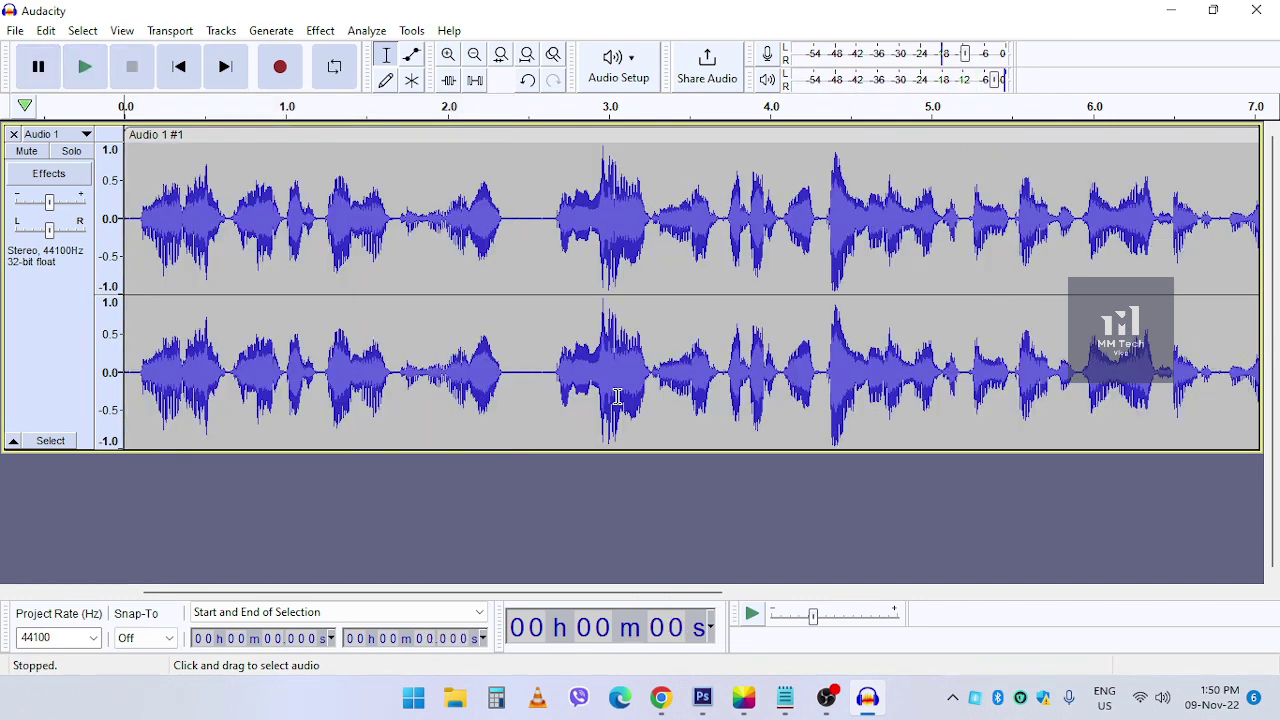
# Delete the quiet gap from about 2.38 to 2.62 seconds and the silent tail from about 9.69 seconds onward.
pyautogui.moveTo(510, 240); pyautogui.dragTo(545, 246)
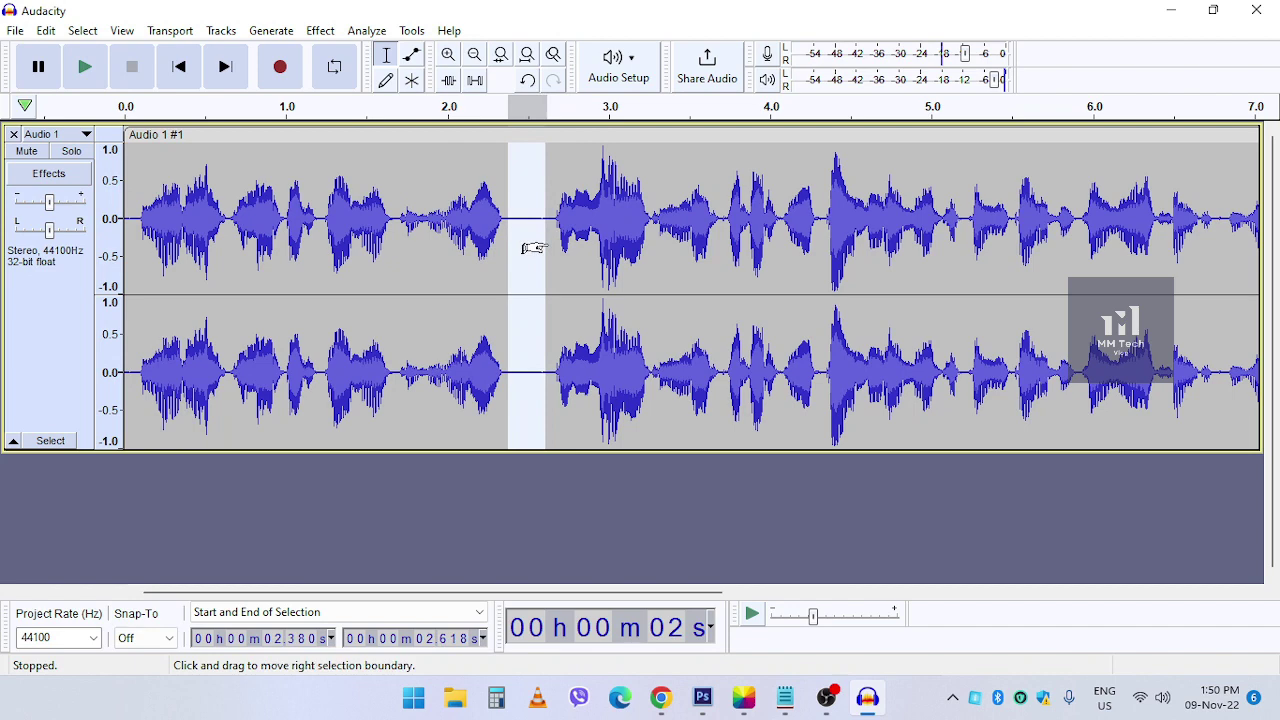
pyautogui.press('Delete')
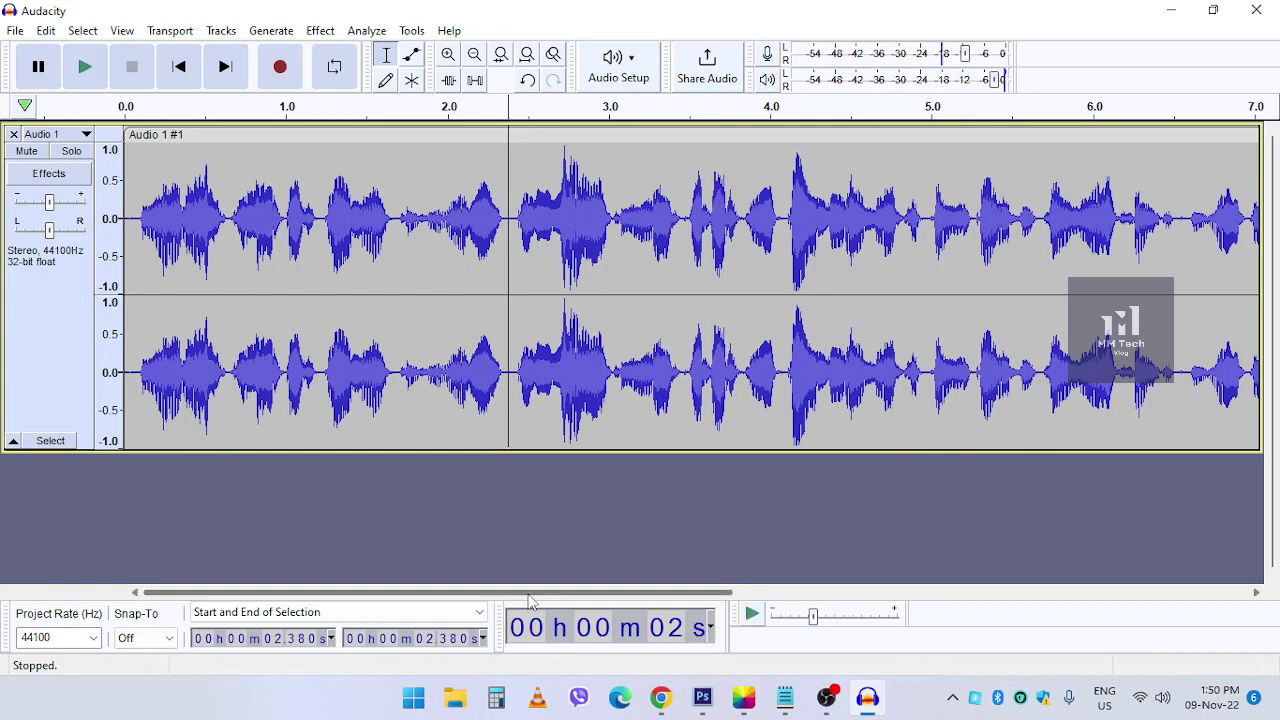
pyautogui.moveTo(538, 598); pyautogui.dragTo(1038, 604)
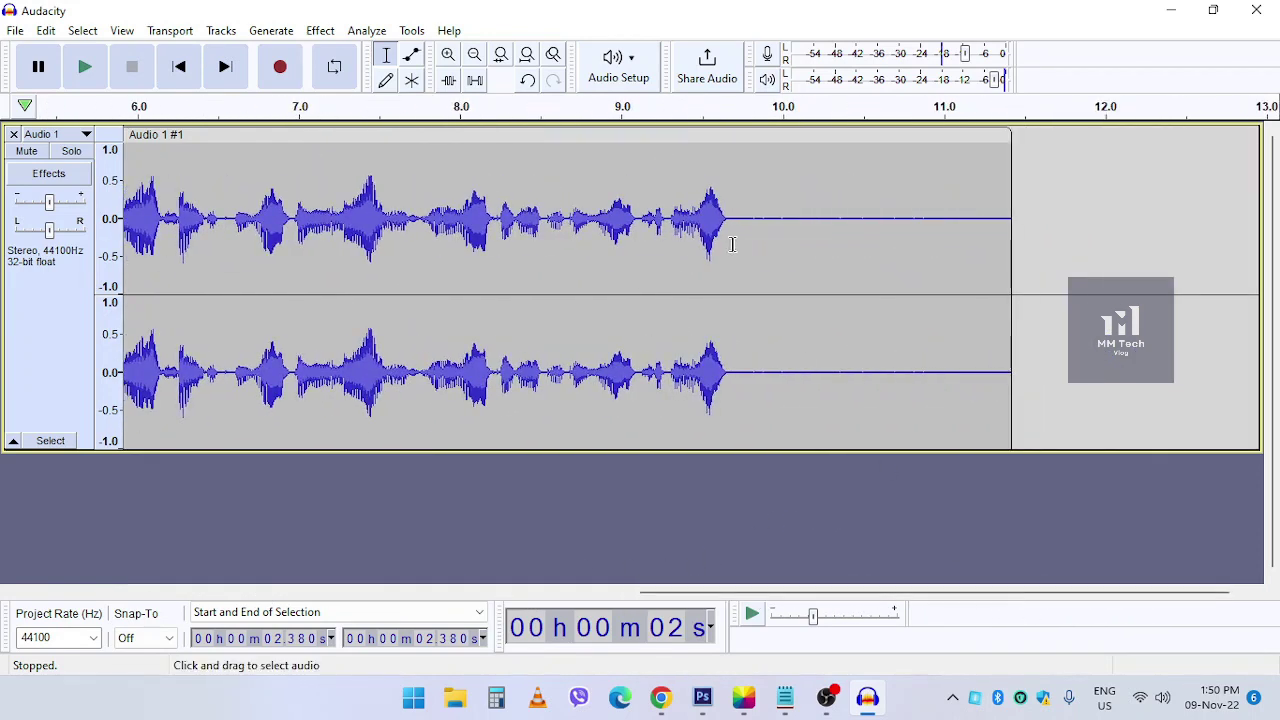
pyautogui.moveTo(733, 240); pyautogui.dragTo(1068, 274)
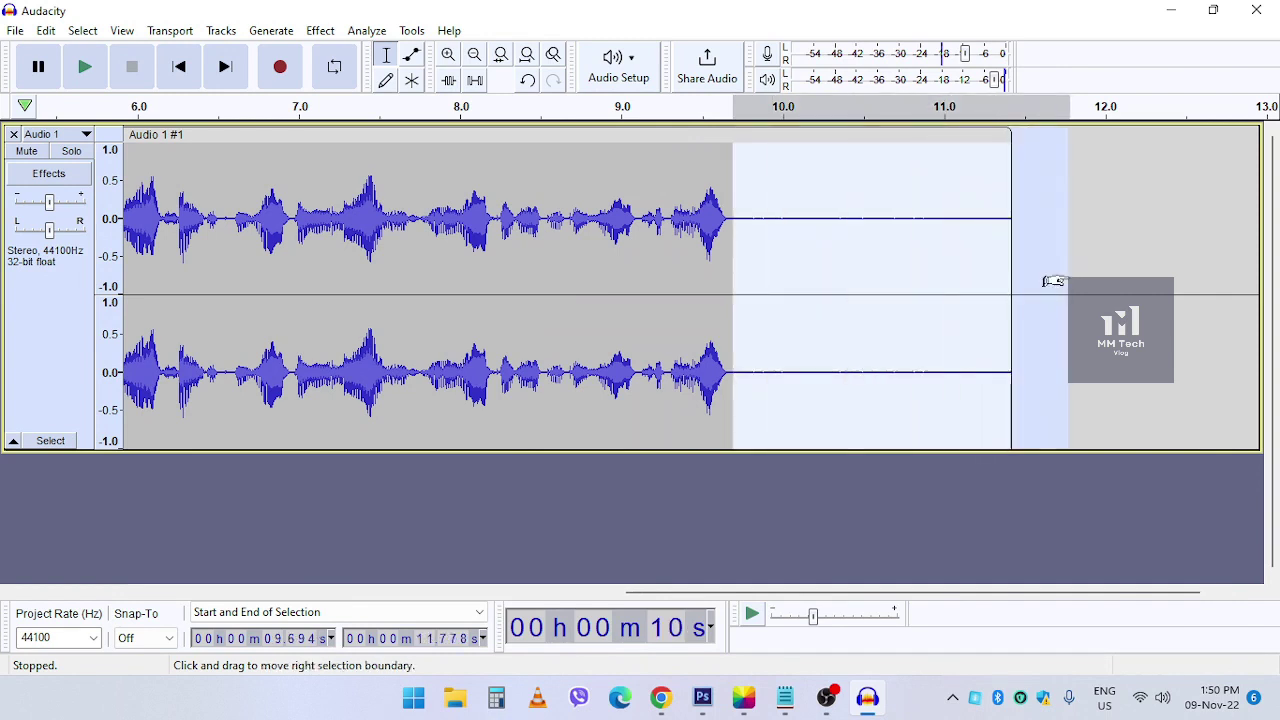
pyautogui.press('Delete')
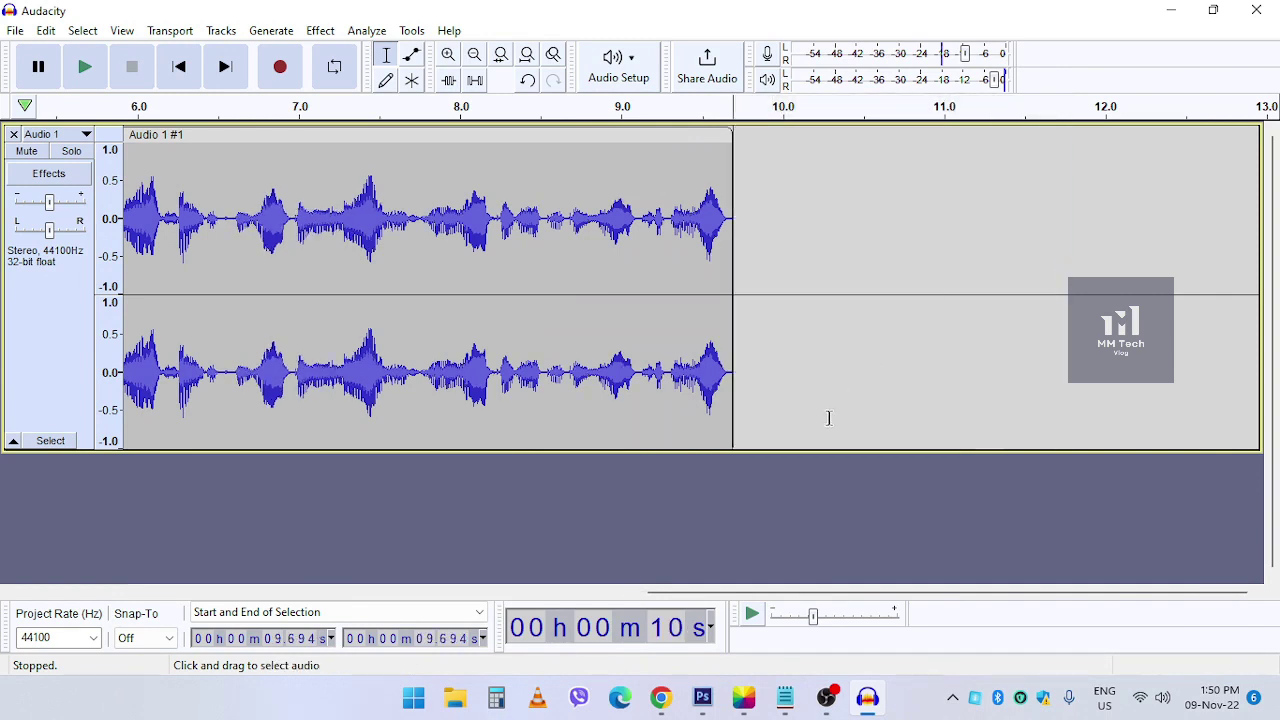
# Fit more of the trimmed recording in view and play its opening from about 0.07 seconds, then pause it.
pyautogui.moveTo(832, 592); pyautogui.dragTo(267, 570)
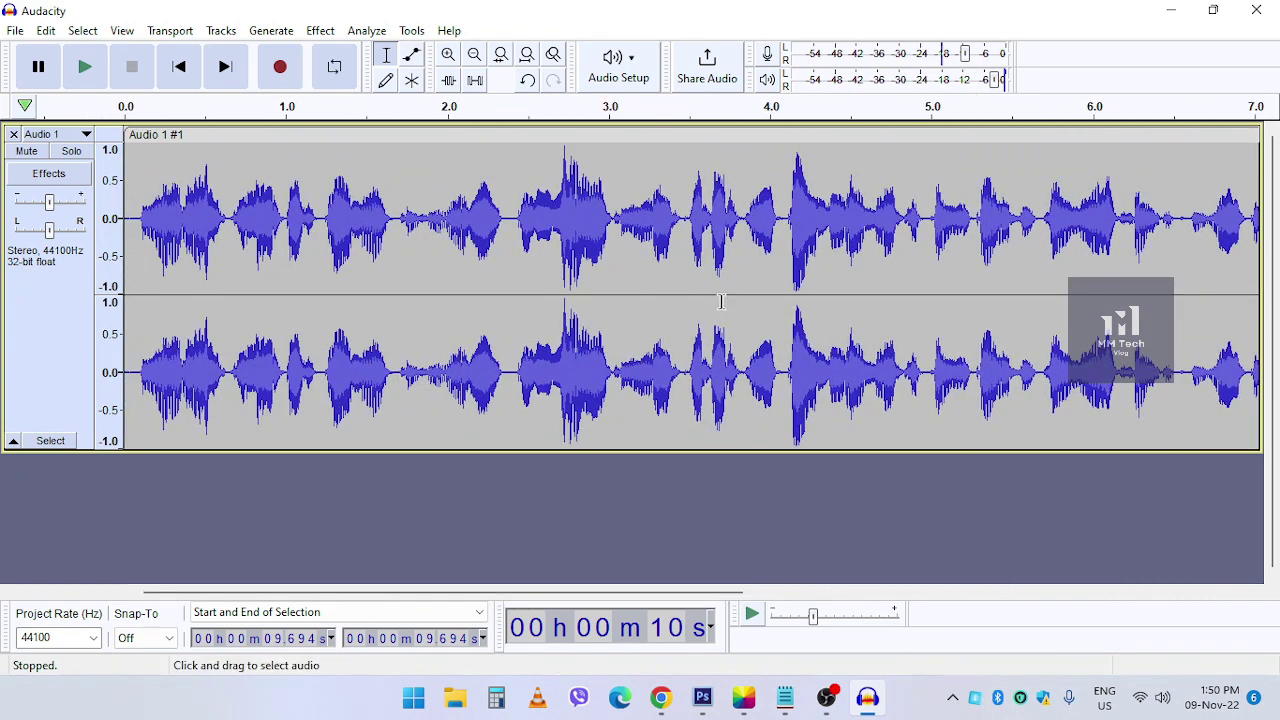
pyautogui.click(136, 220)
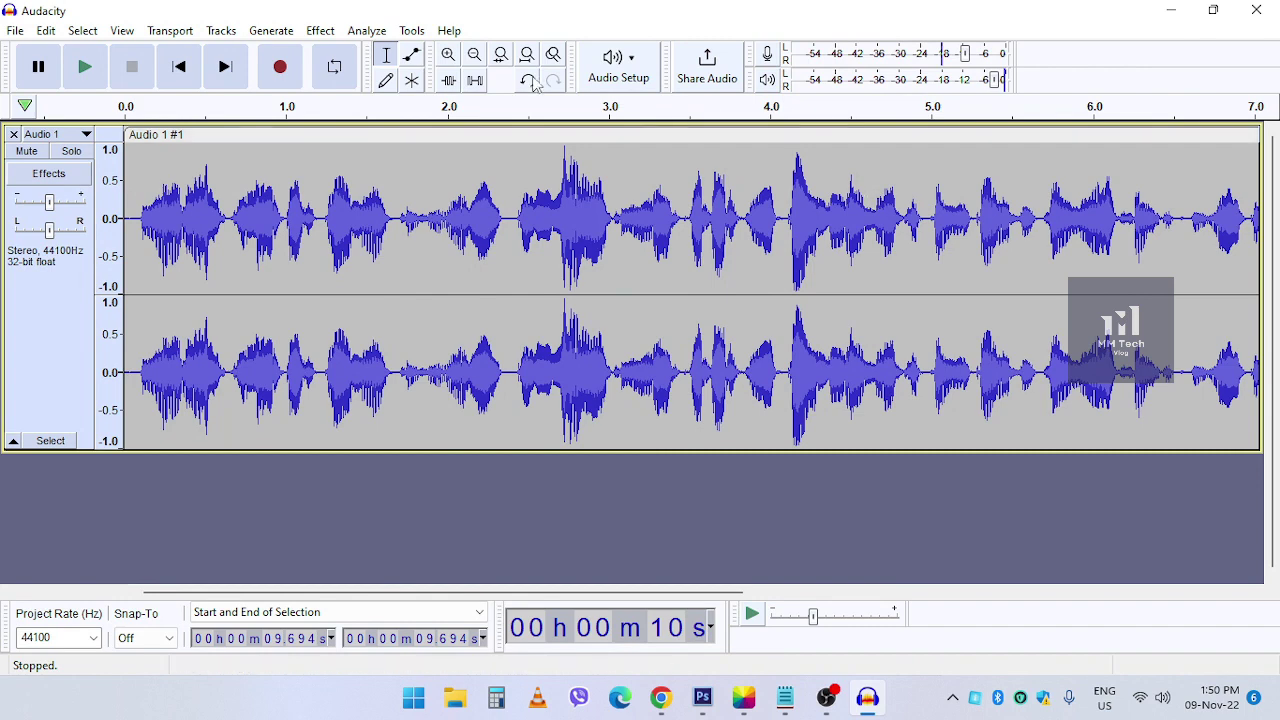
pyautogui.click(474, 54)
pyautogui.click(85, 66)
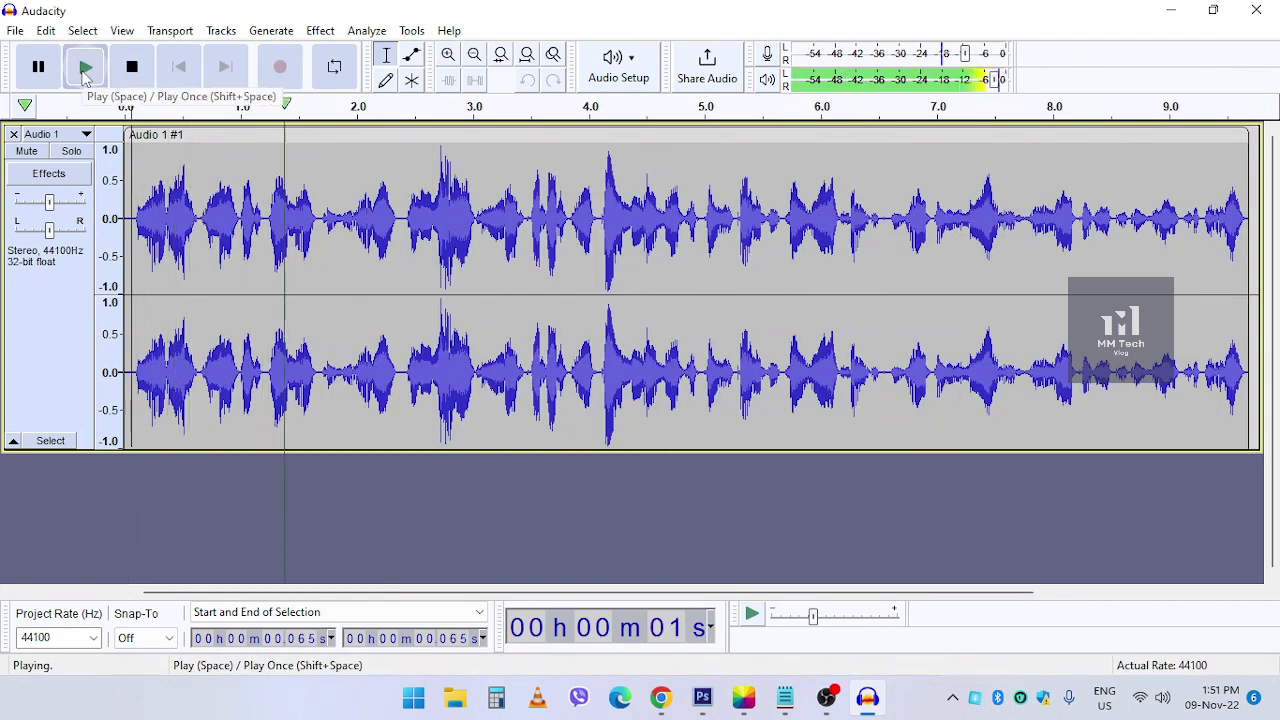
pyautogui.click(39, 67)
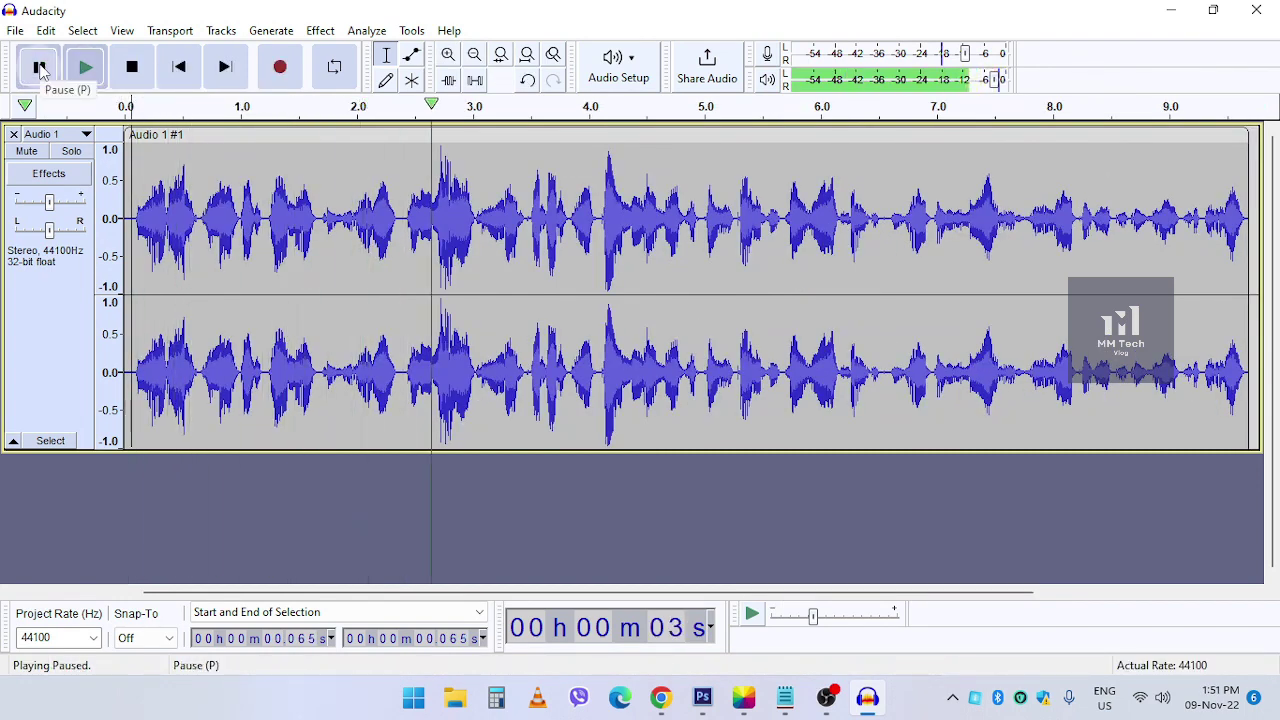
# Apply the Compressor to the whole clip with a threshold of about -17 dB, noise floor -40 dB and ratio 2:1.
pyautogui.click(208, 134)
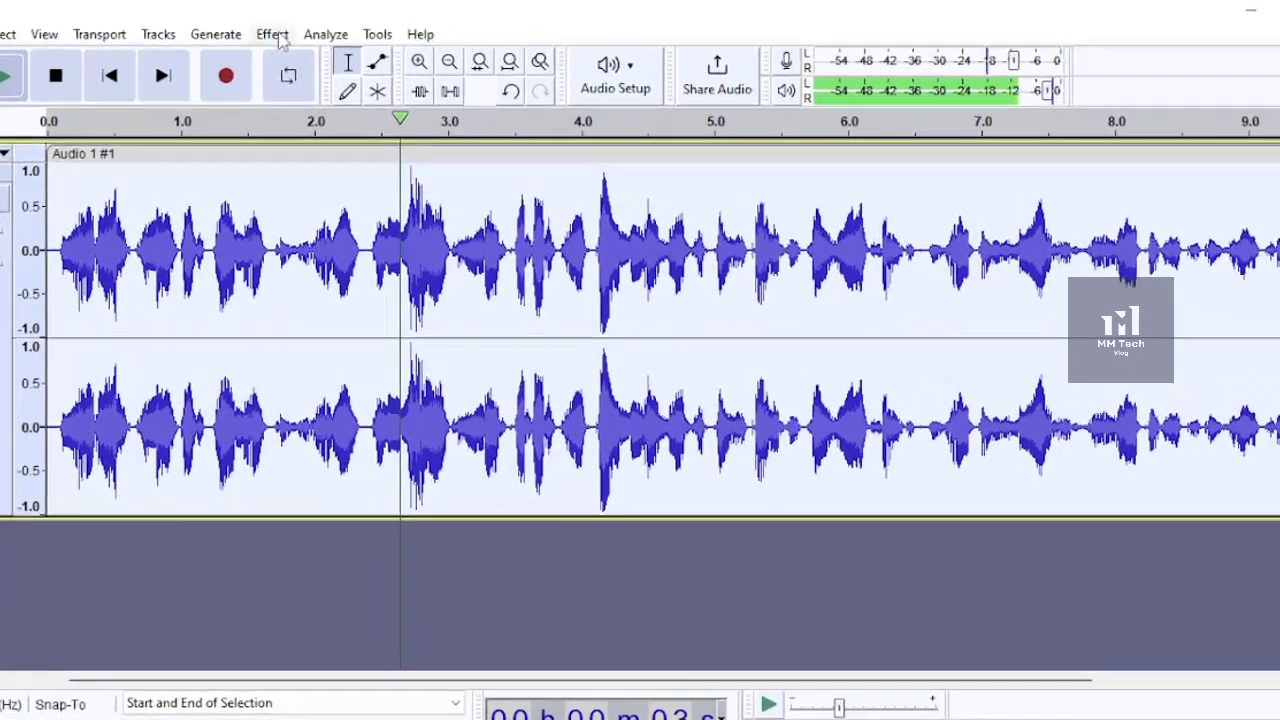
pyautogui.click(324, 32)
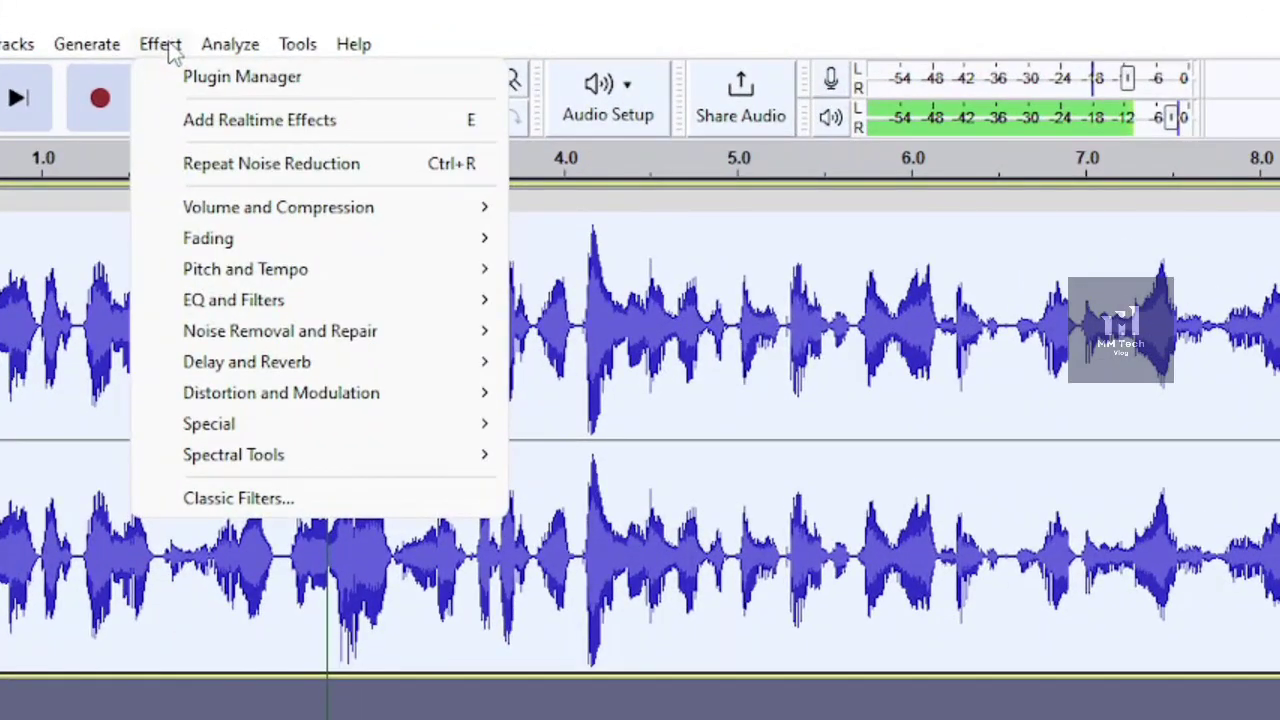
pyautogui.moveTo(284, 222)
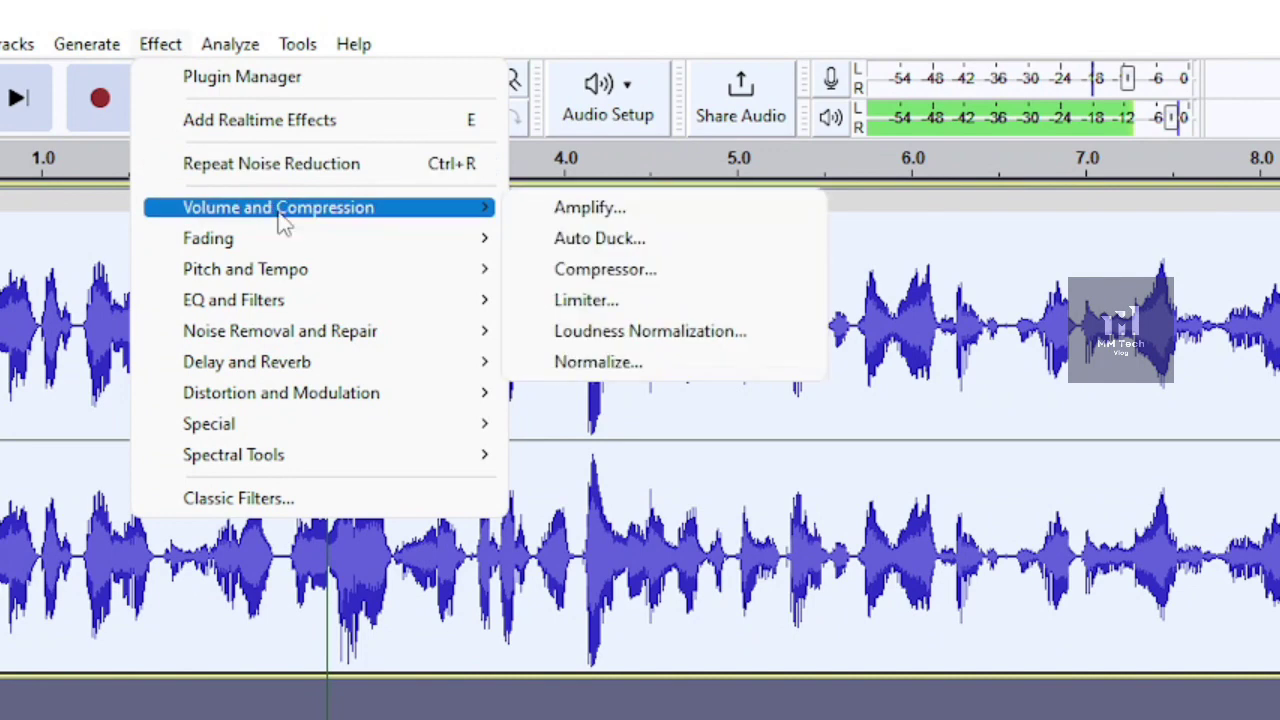
pyautogui.click(694, 270)
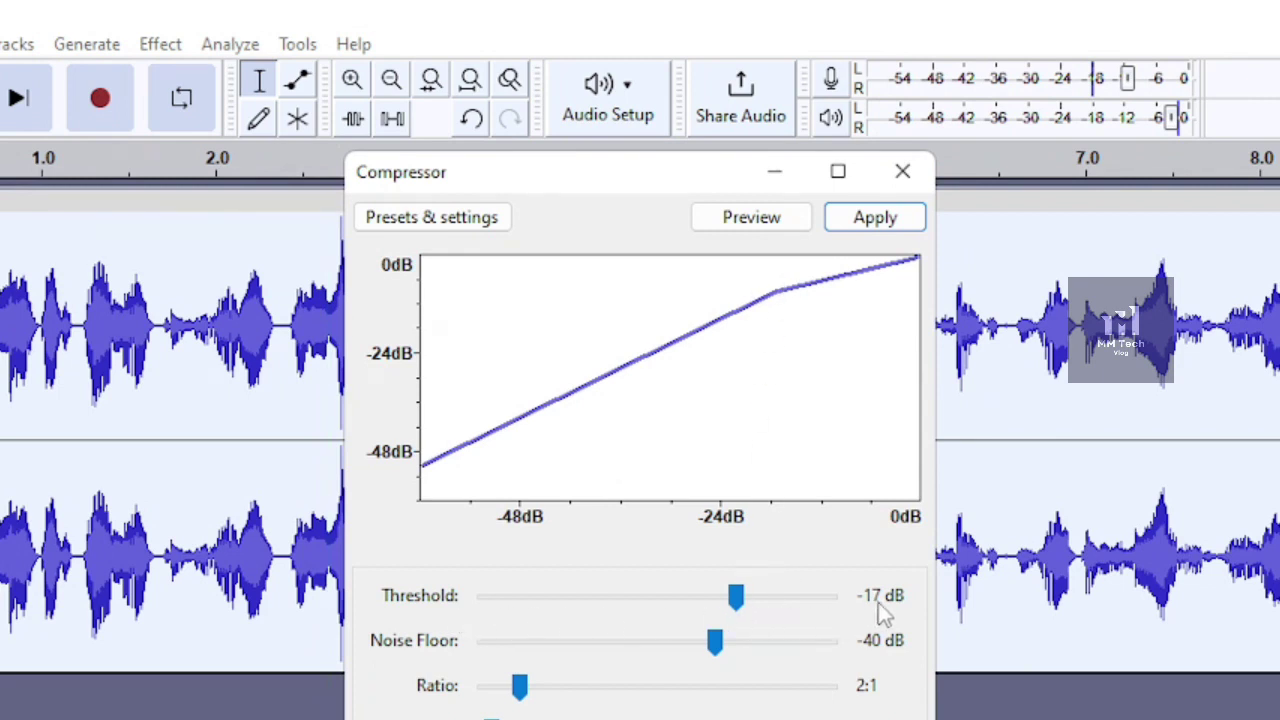
pyautogui.moveTo(736, 598)
pyautogui.mouseDown()
pyautogui.moveTo(762, 600)
pyautogui.moveTo(741, 604)
pyautogui.mouseUp()
pyautogui.click(890, 220)
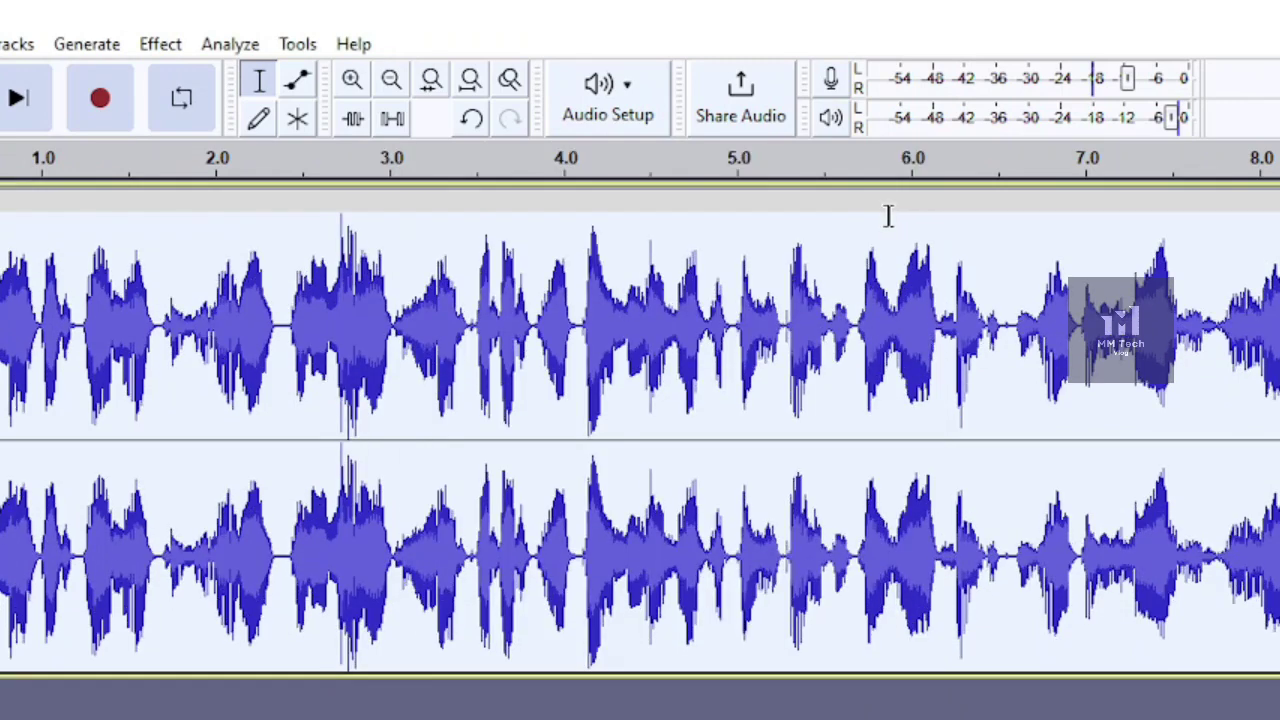
# Normalize the whole clip to a peak amplitude of -1.0 dB with DC offset removal enabled.
pyautogui.click(230, 44)
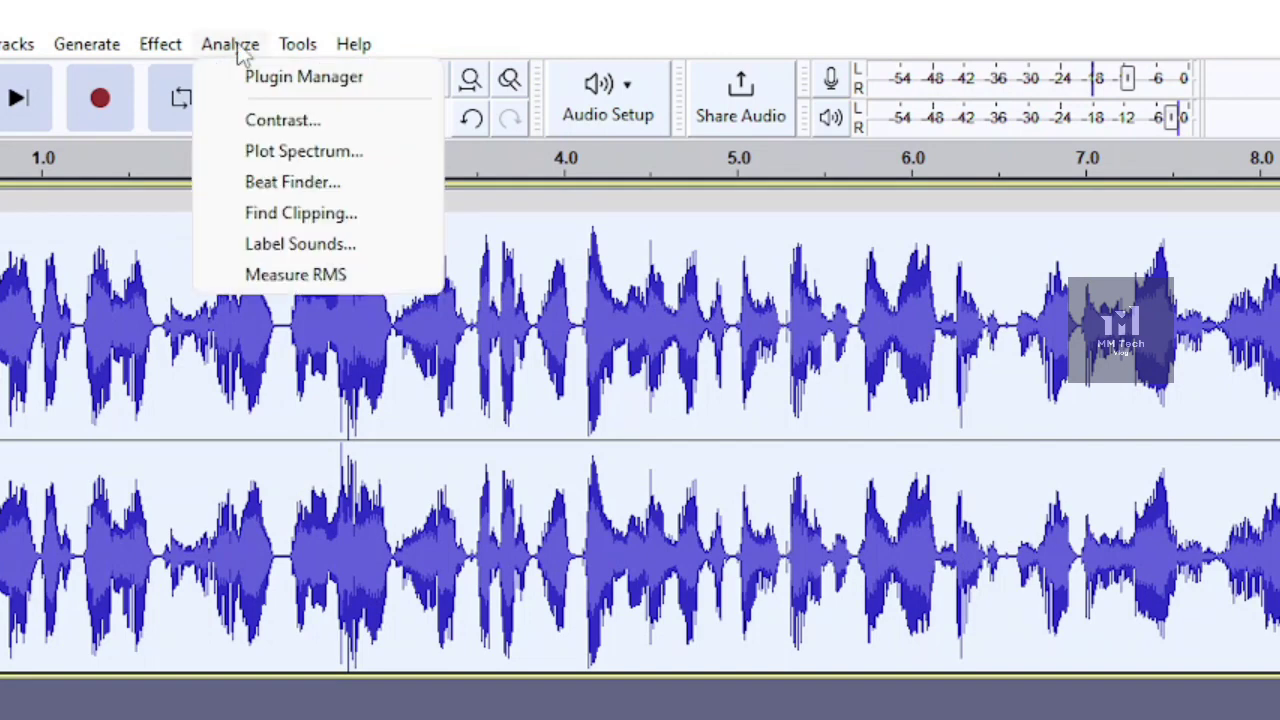
pyautogui.click(159, 50)
pyautogui.click(159, 50)
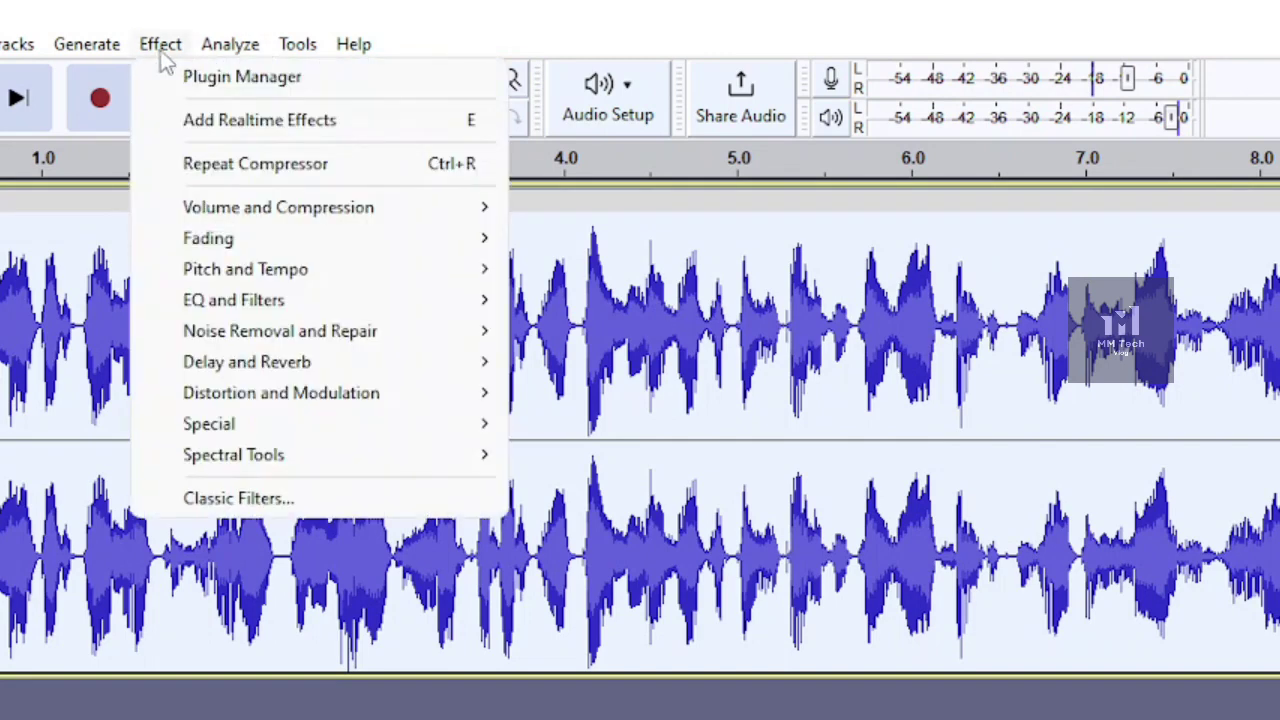
pyautogui.moveTo(240, 212)
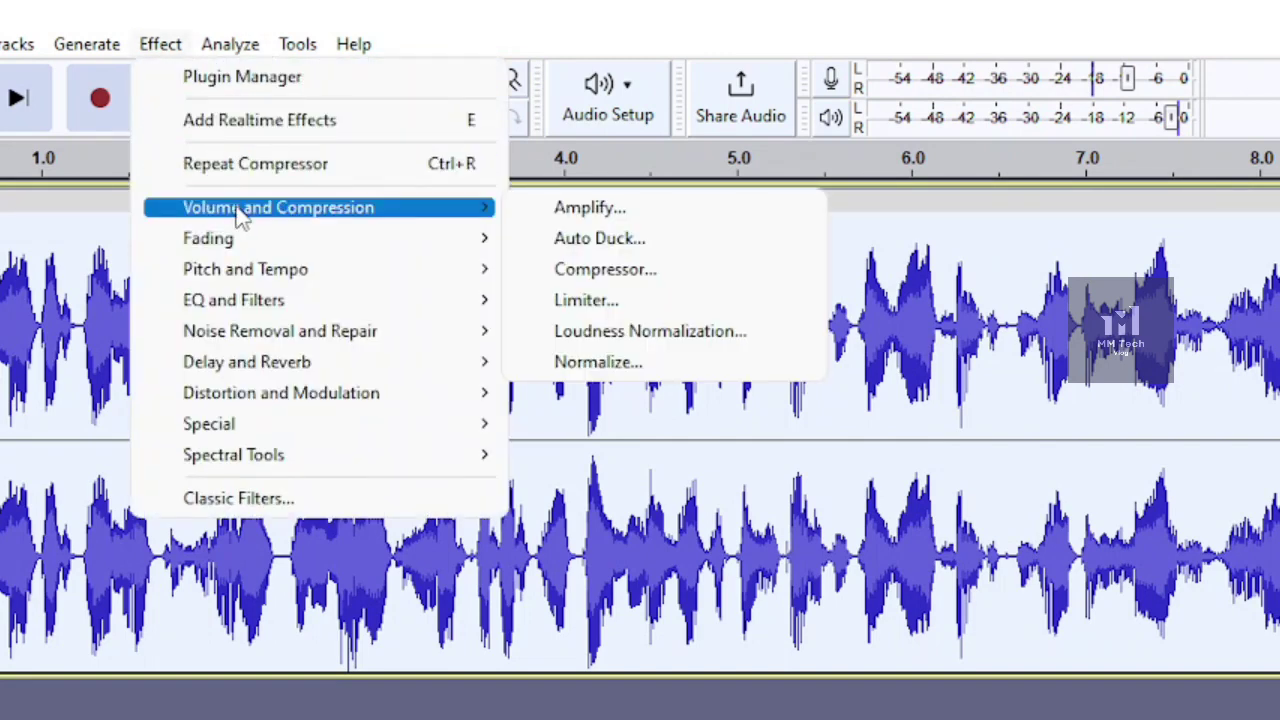
pyautogui.click(684, 365)
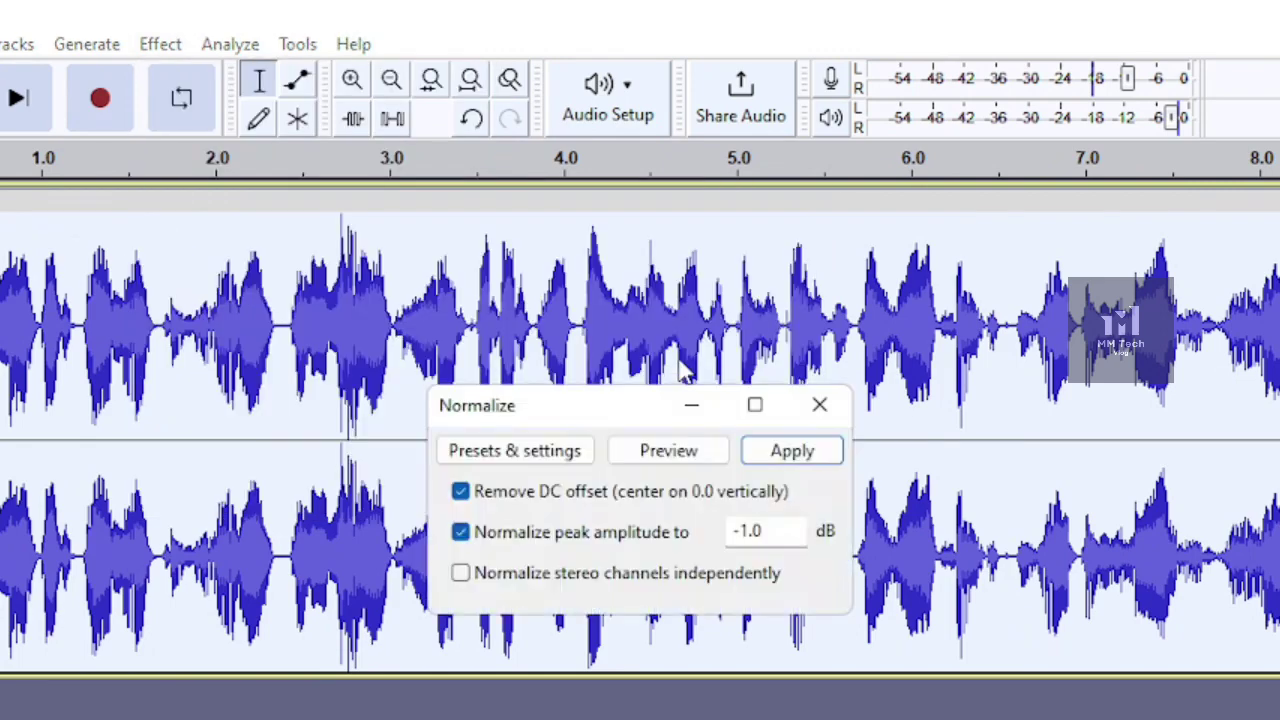
pyautogui.click(830, 457)
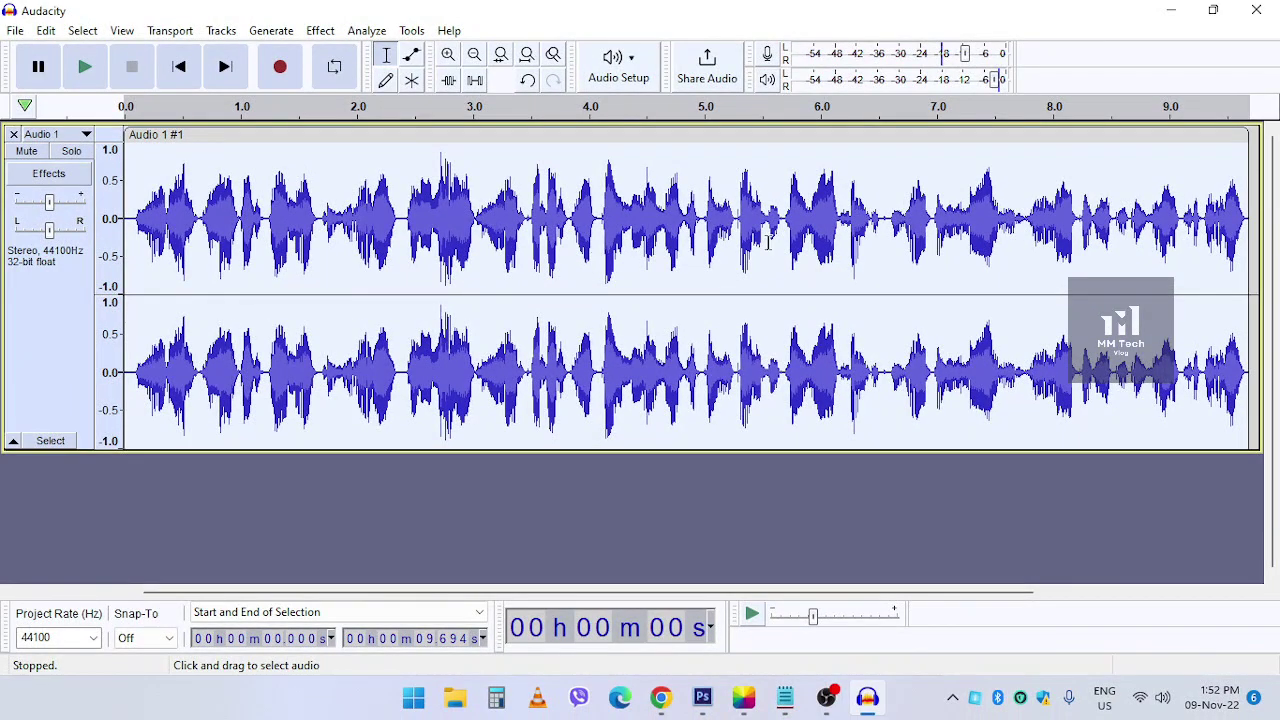
# Play the processed recording from about 0.11 seconds to check the sound, and stop it.
pyautogui.click(137, 172)
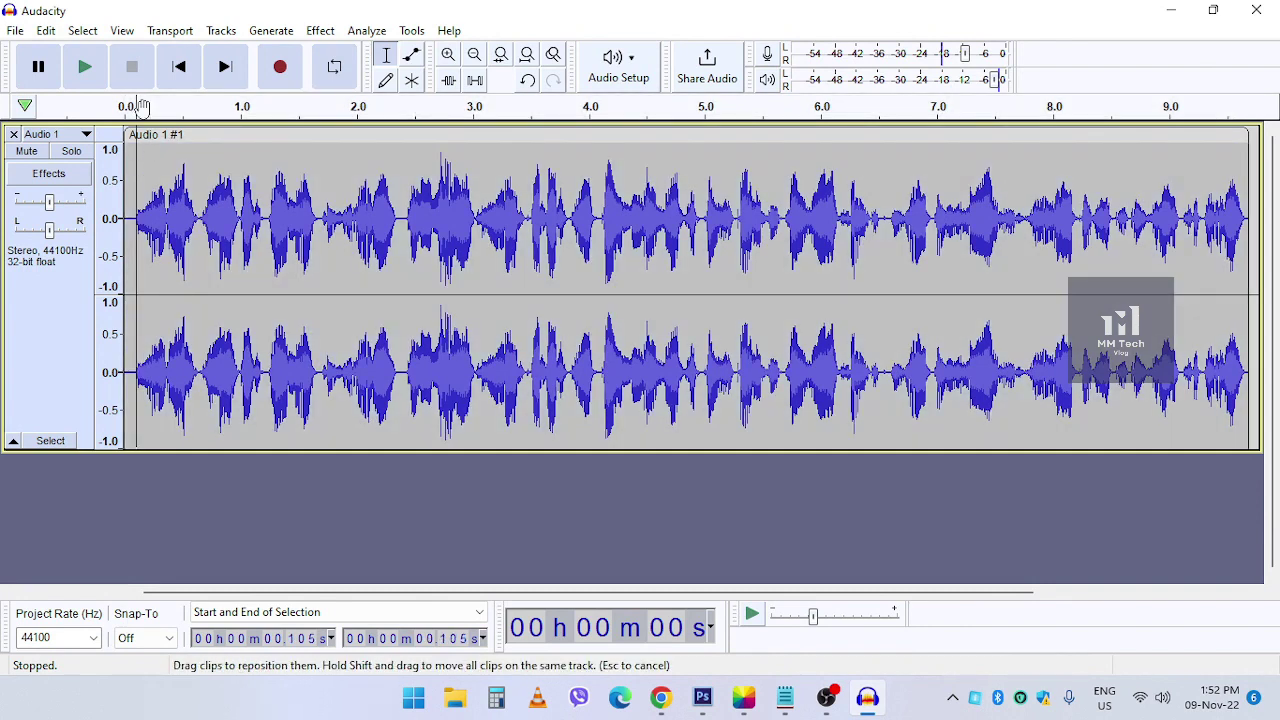
pyautogui.click(86, 70)
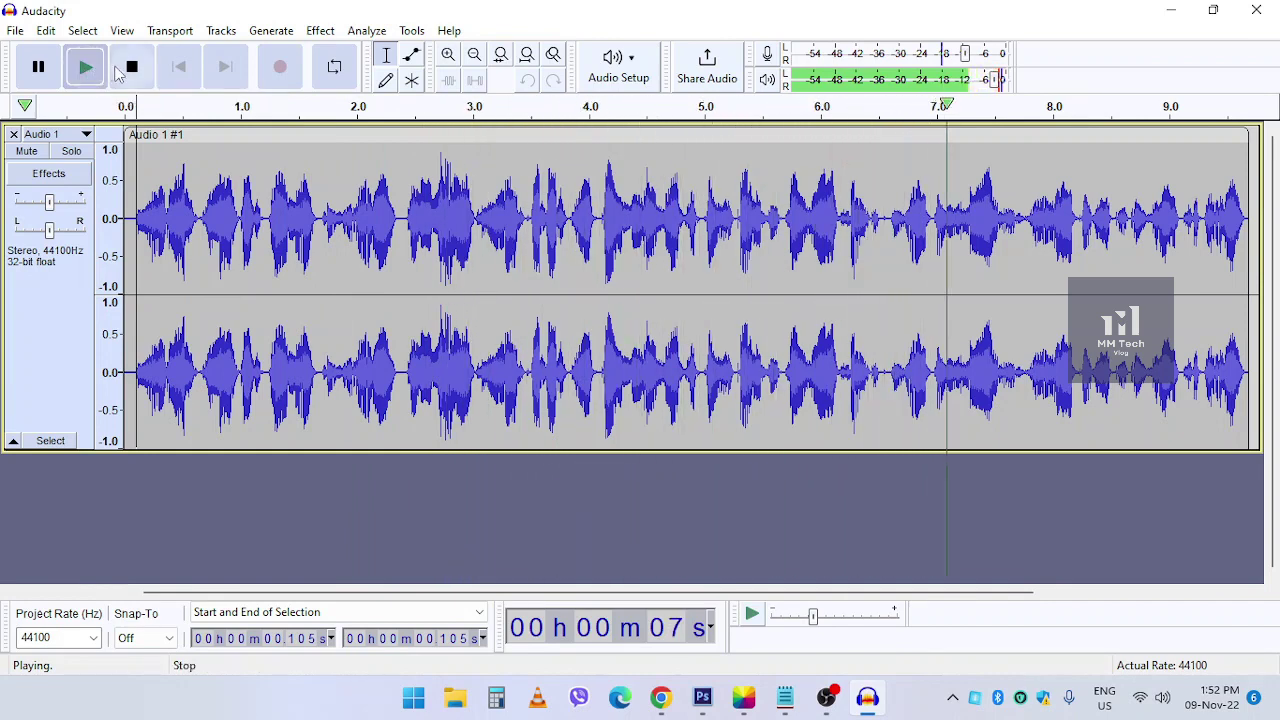
pyautogui.click(131, 70)
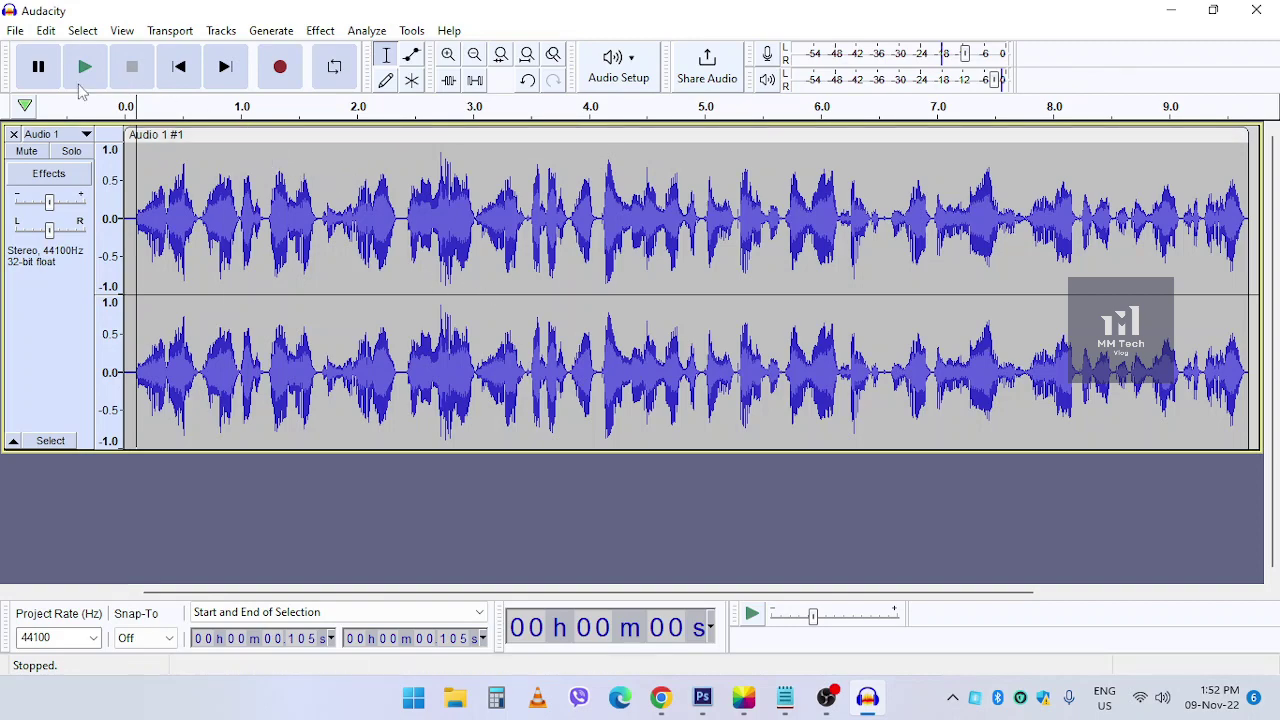
# Export the recording to the Desktop as an MP3 named Audacity, with the Standard 170-210 kbps preset, joint stereo and empty metadata tags.
pyautogui.click(15, 30)
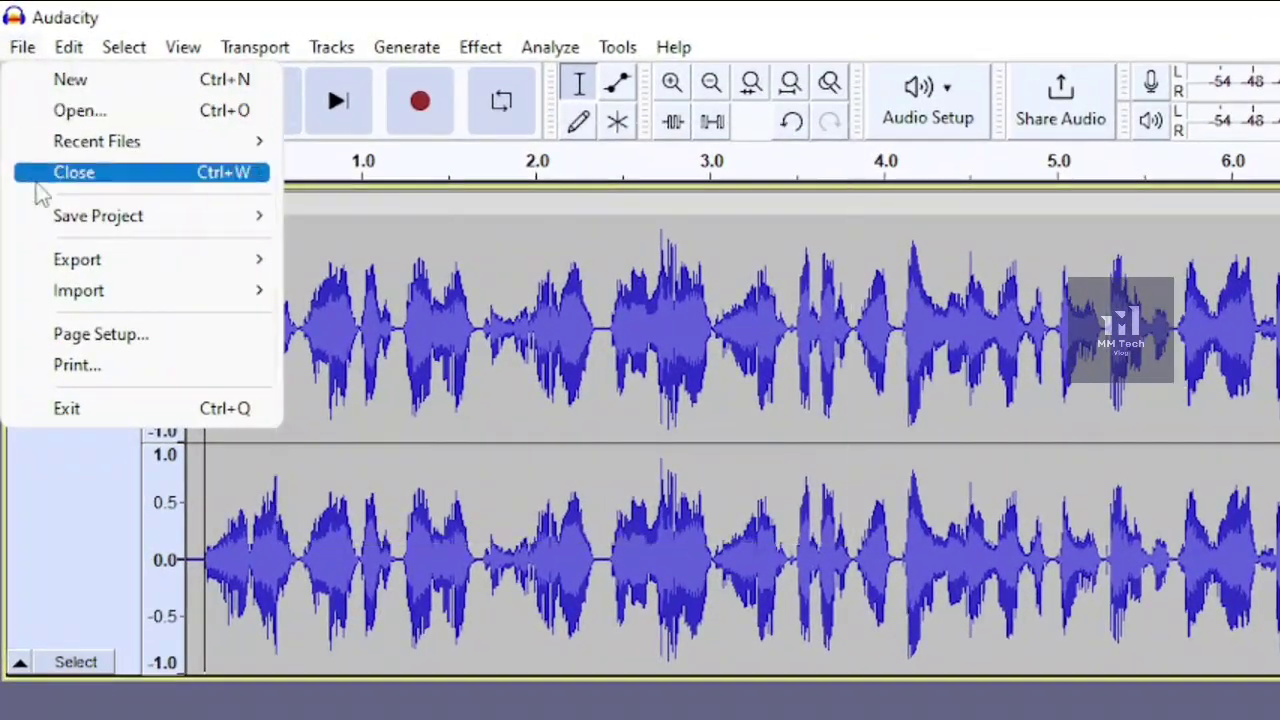
pyautogui.moveTo(55, 268)
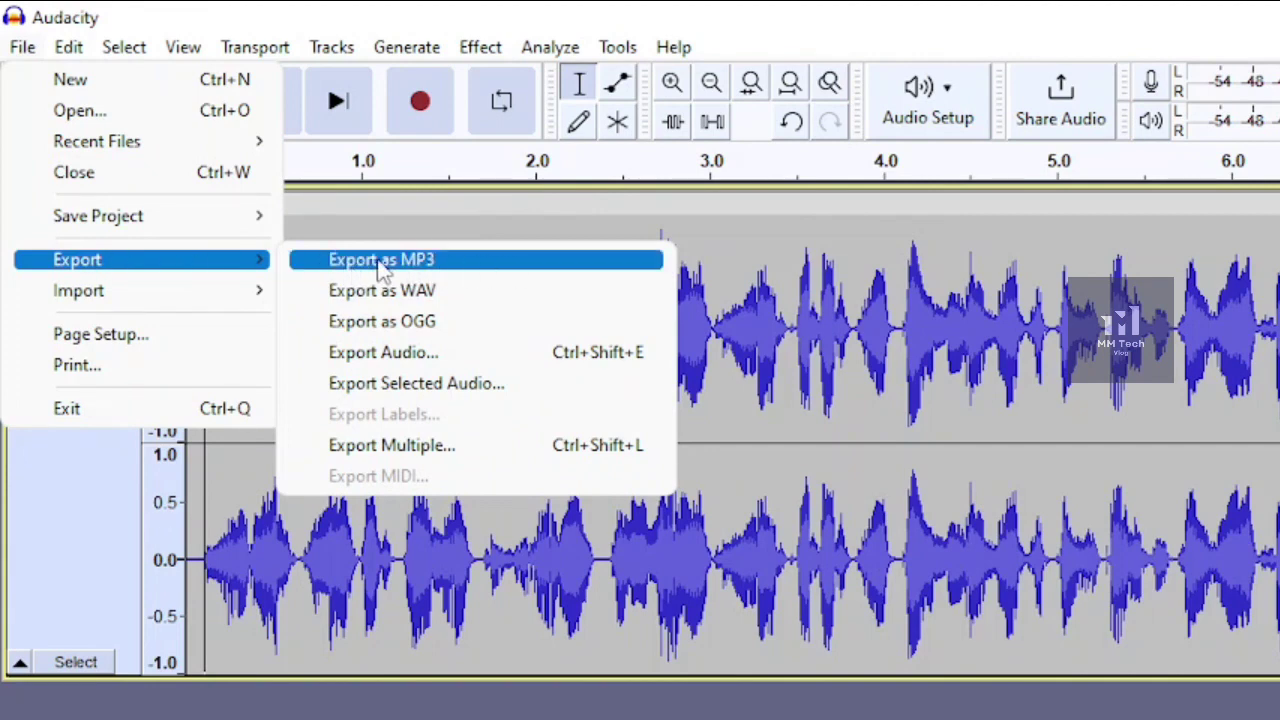
pyautogui.click(523, 262)
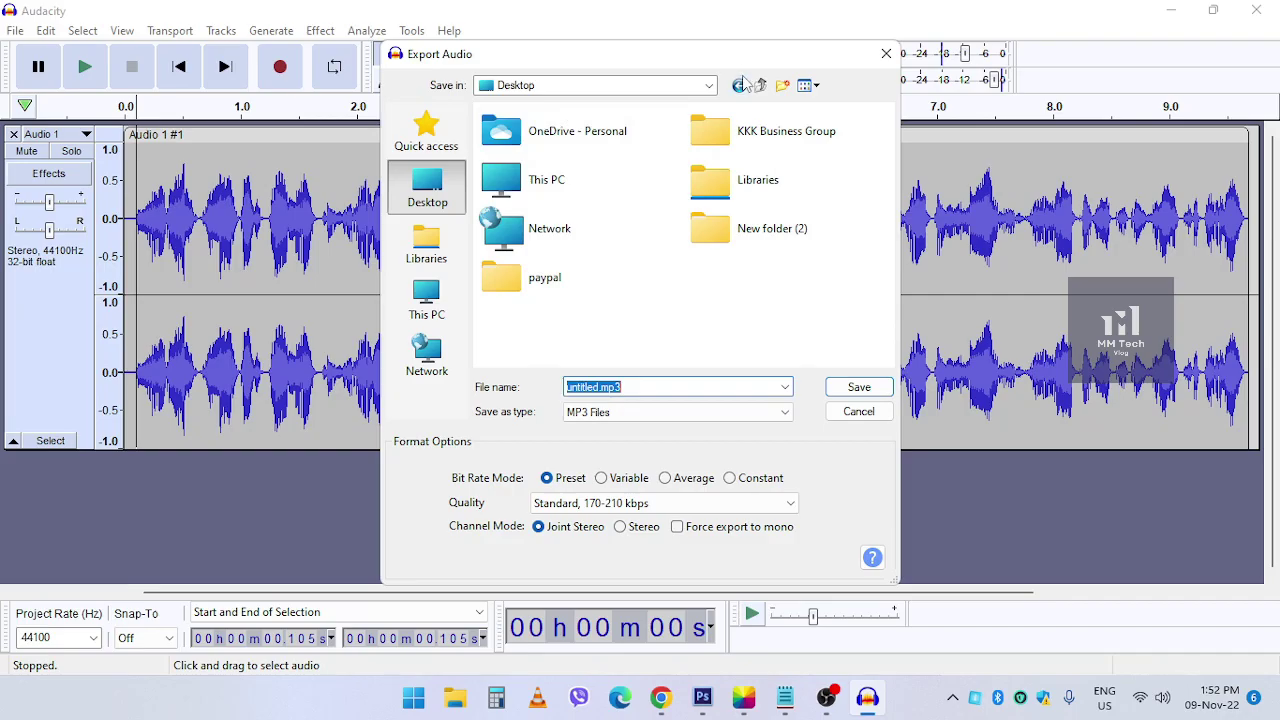
pyautogui.click(413, 245)
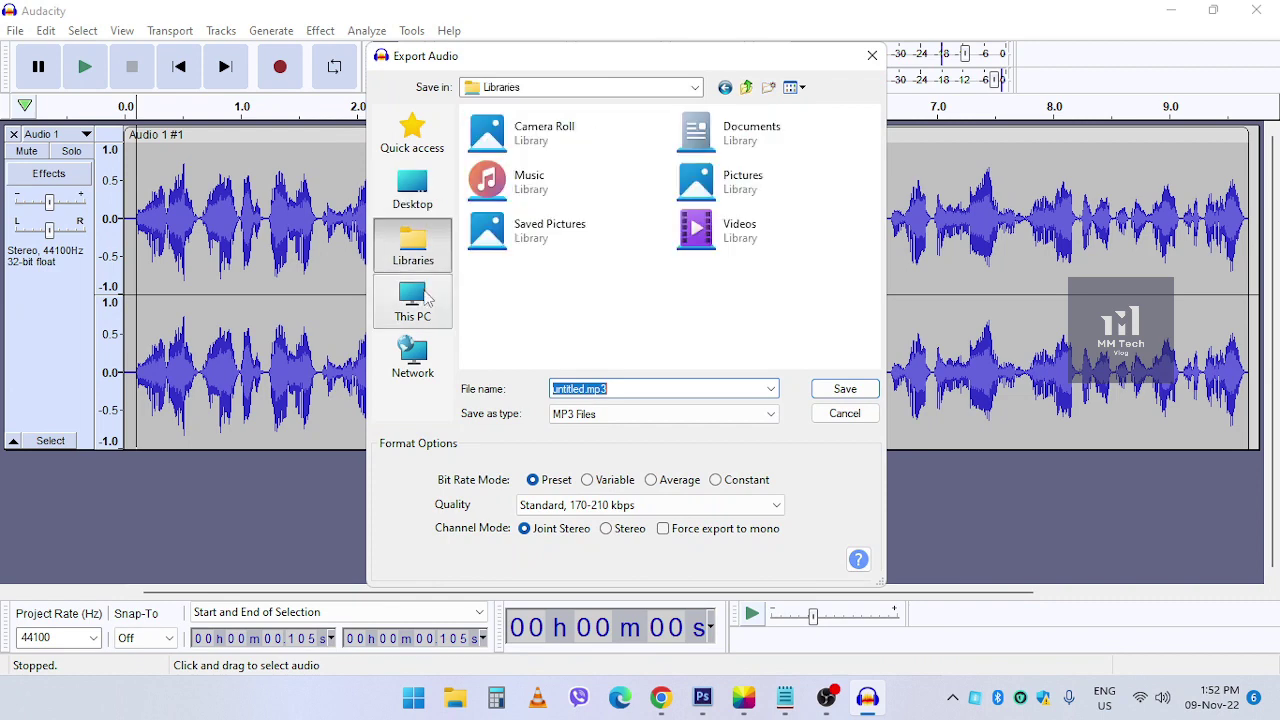
pyautogui.click(413, 300)
pyautogui.click(413, 245)
pyautogui.click(426, 201)
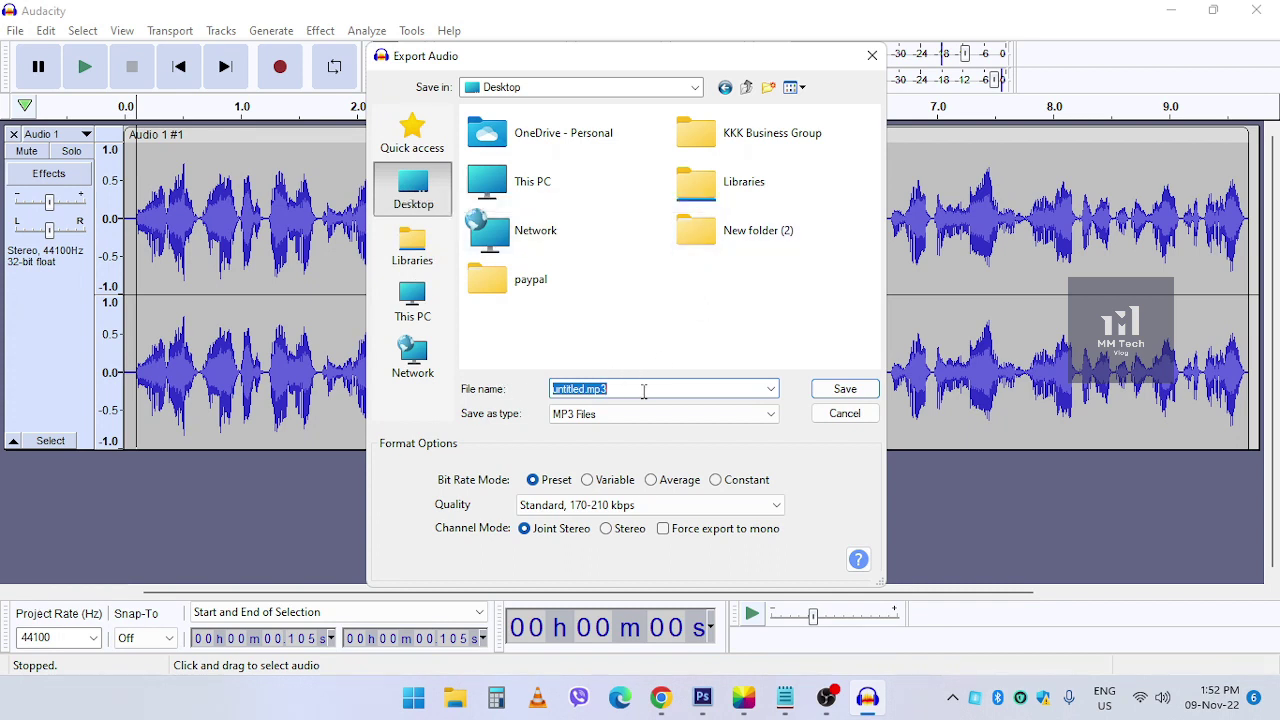
pyautogui.write('Audacity')
pyautogui.click(845, 389)
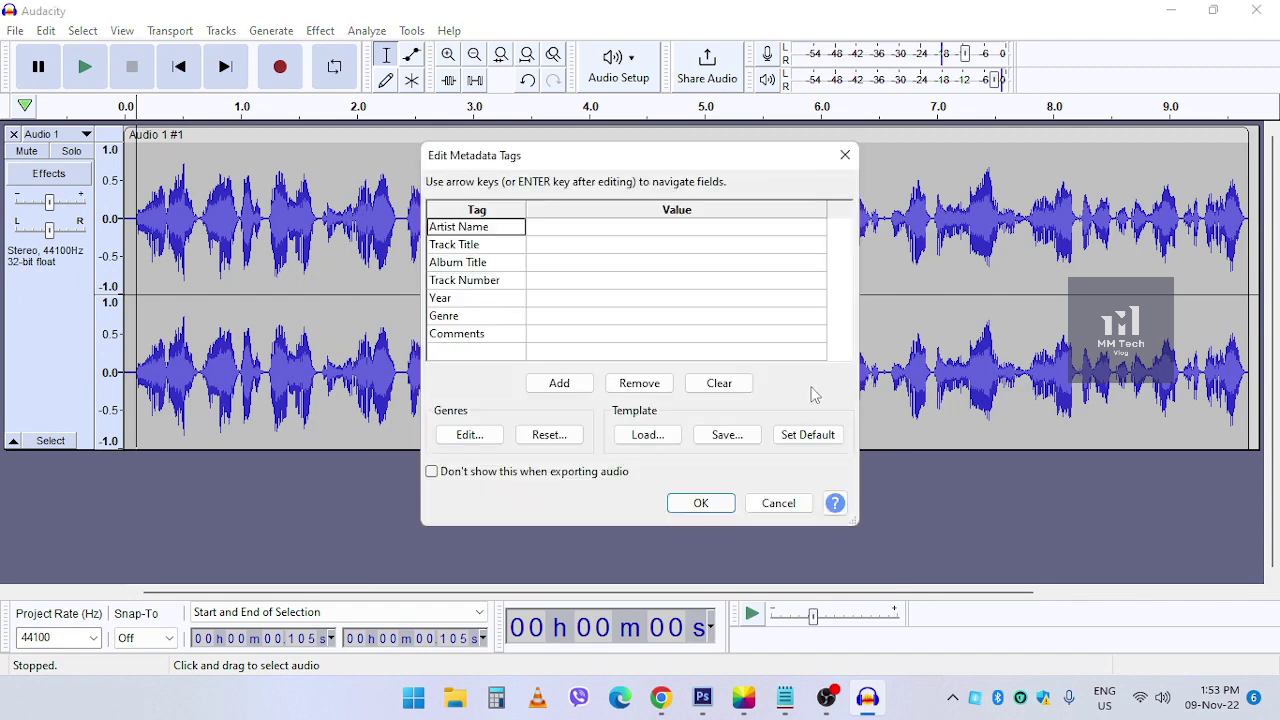
pyautogui.click(701, 503)
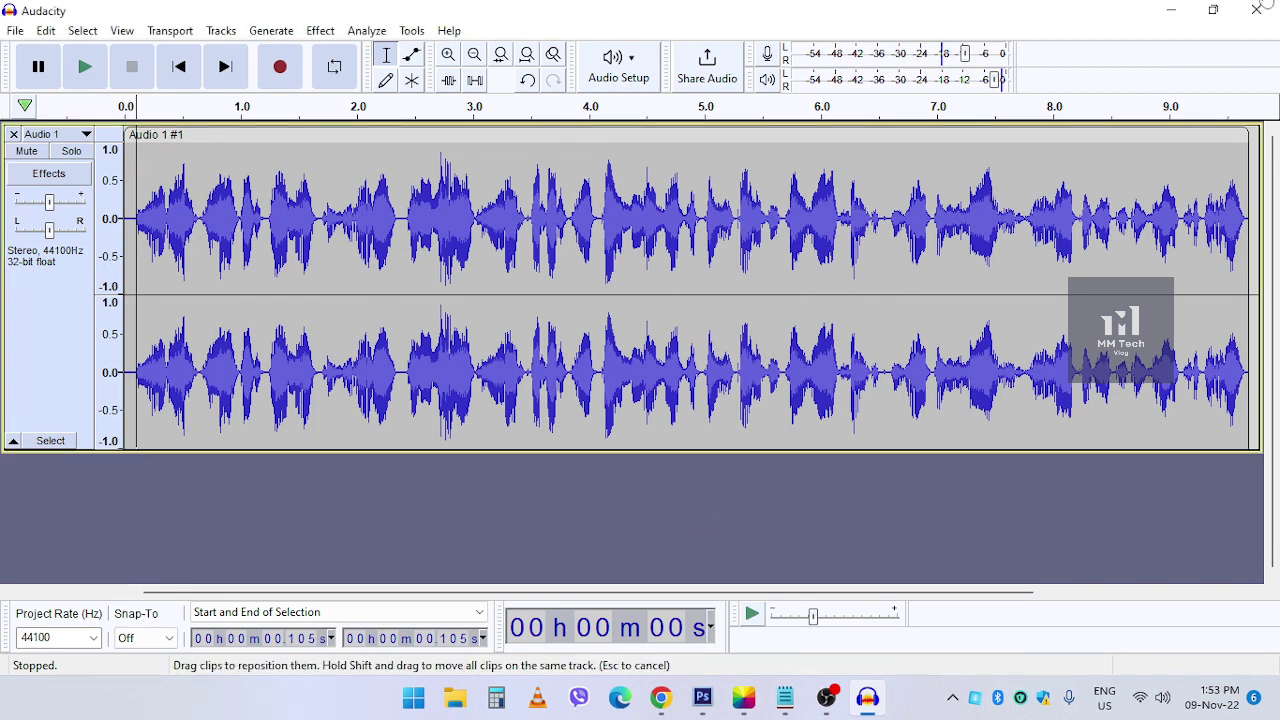
# Minimize the audio editor and show the desktop icons to locate the exported file.
pyautogui.click(1174, 12)
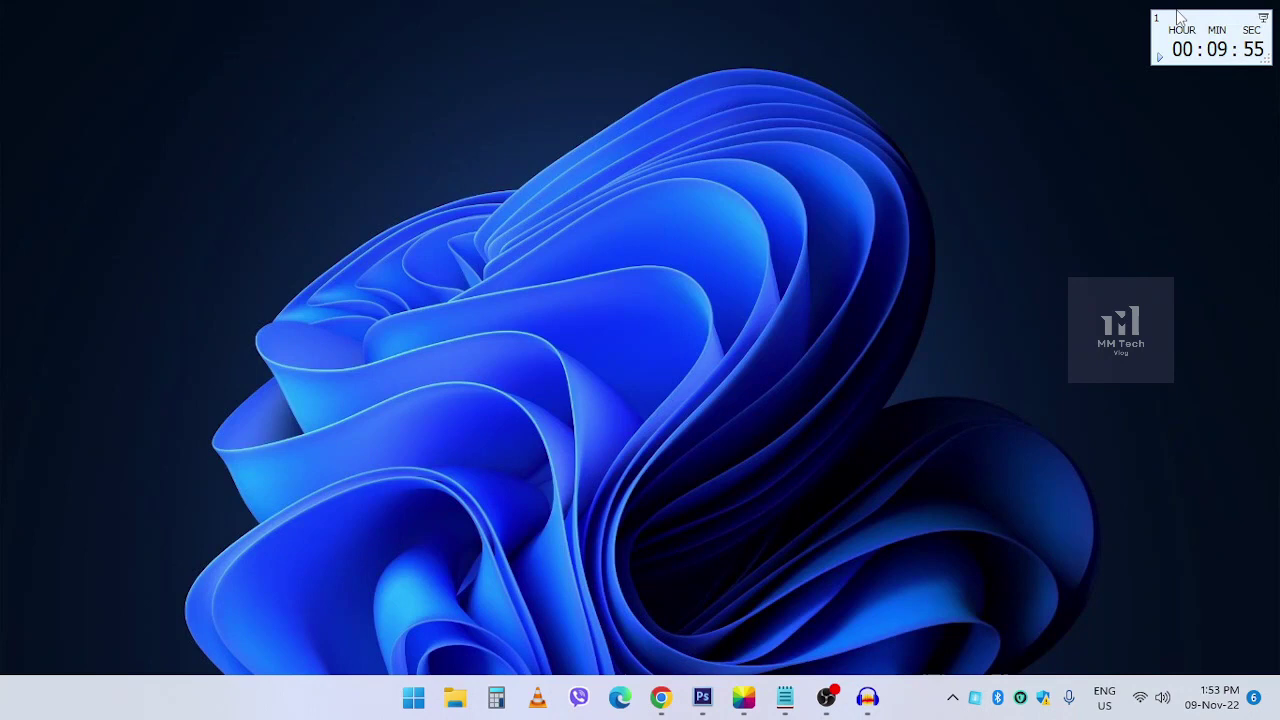
pyautogui.rightClick(598, 127)
pyautogui.moveTo(723, 143)
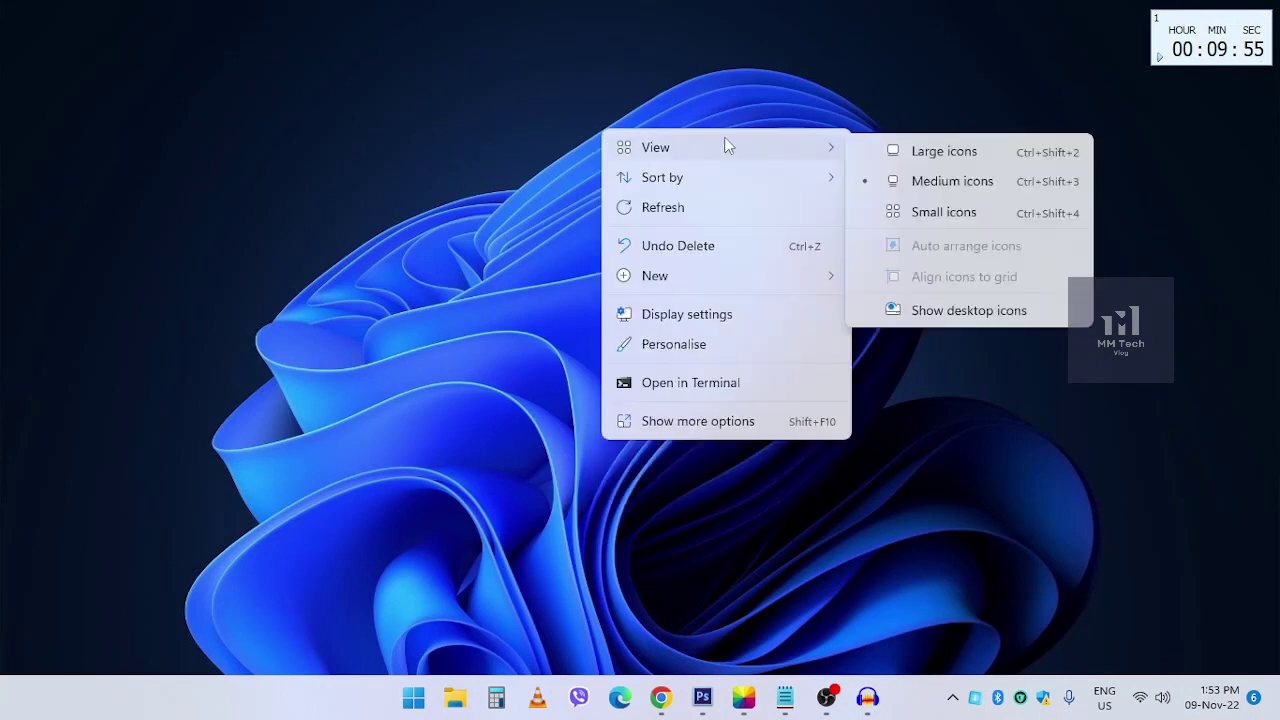
pyautogui.click(916, 310)
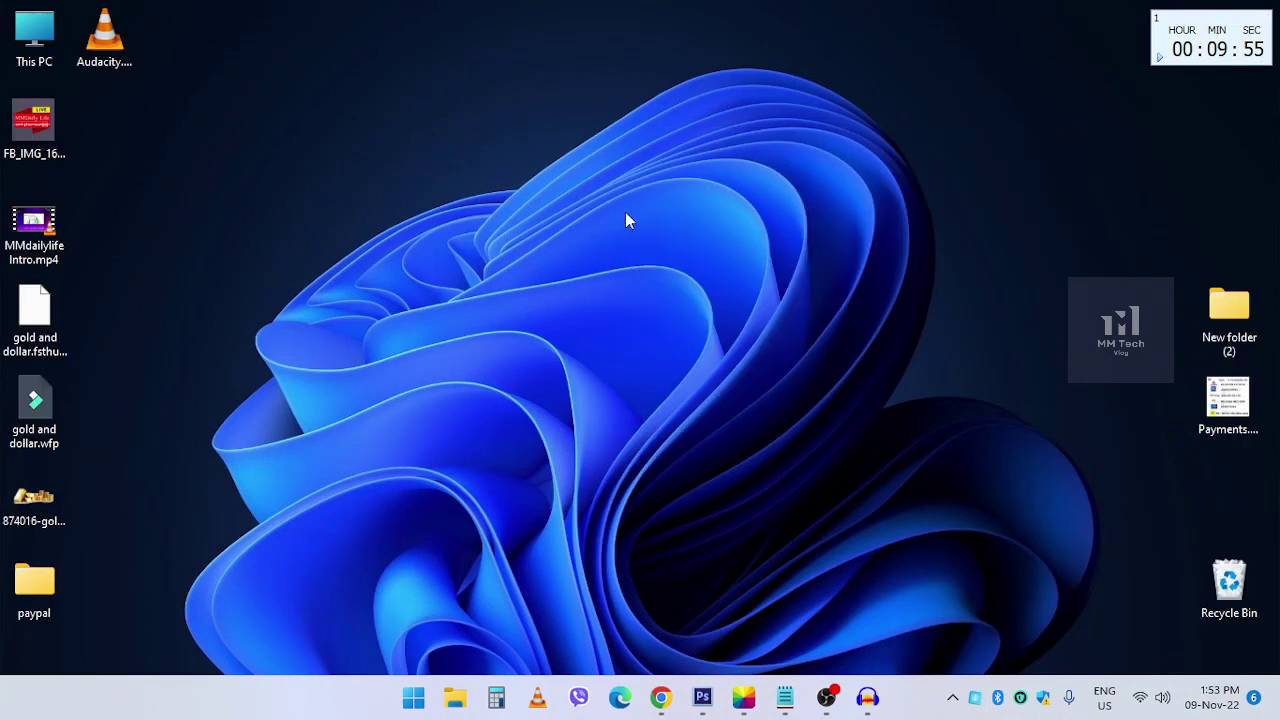
# Move the exported Audacity.mp3 to an empty area of the desktop, and play it in VLC media player to check it, closing the player.
pyautogui.moveTo(125, 45); pyautogui.dragTo(517, 206)
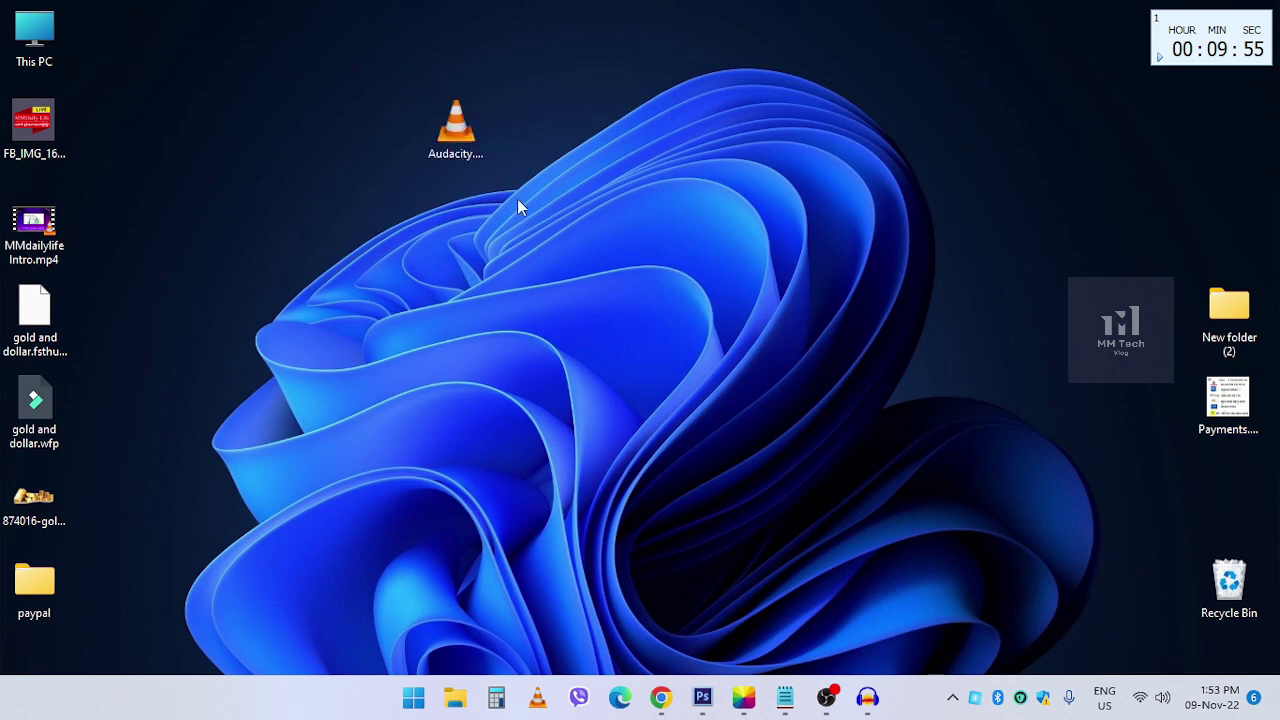
pyautogui.moveTo(346, 52); pyautogui.dragTo(702, 256)
pyautogui.moveTo(256, 44); pyautogui.dragTo(714, 250)
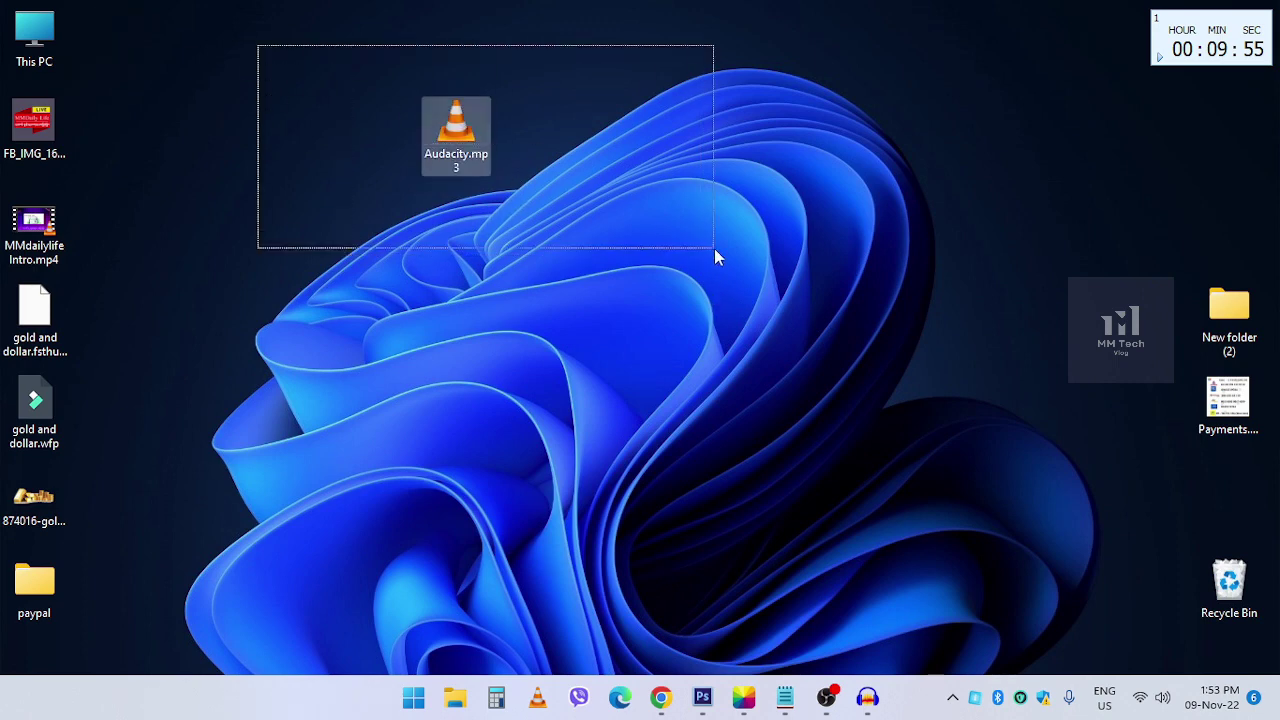
pyautogui.click(690, 278)
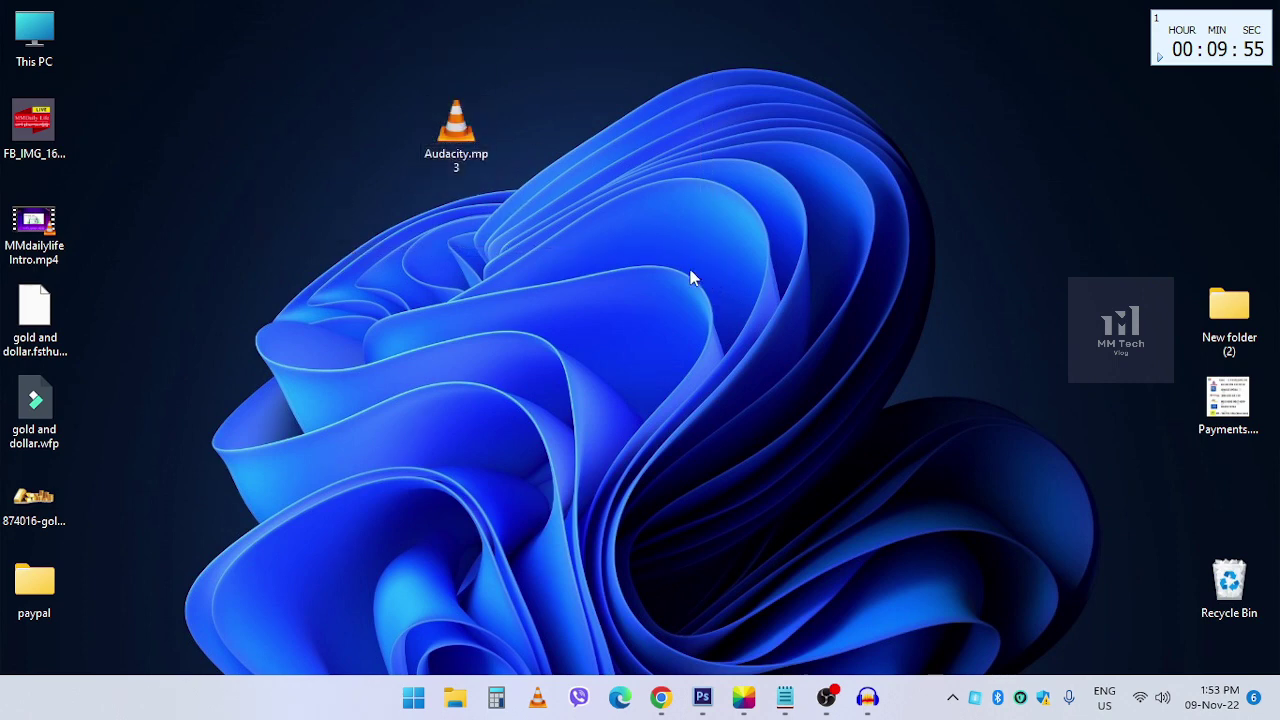
pyautogui.doubleClick(460, 135)
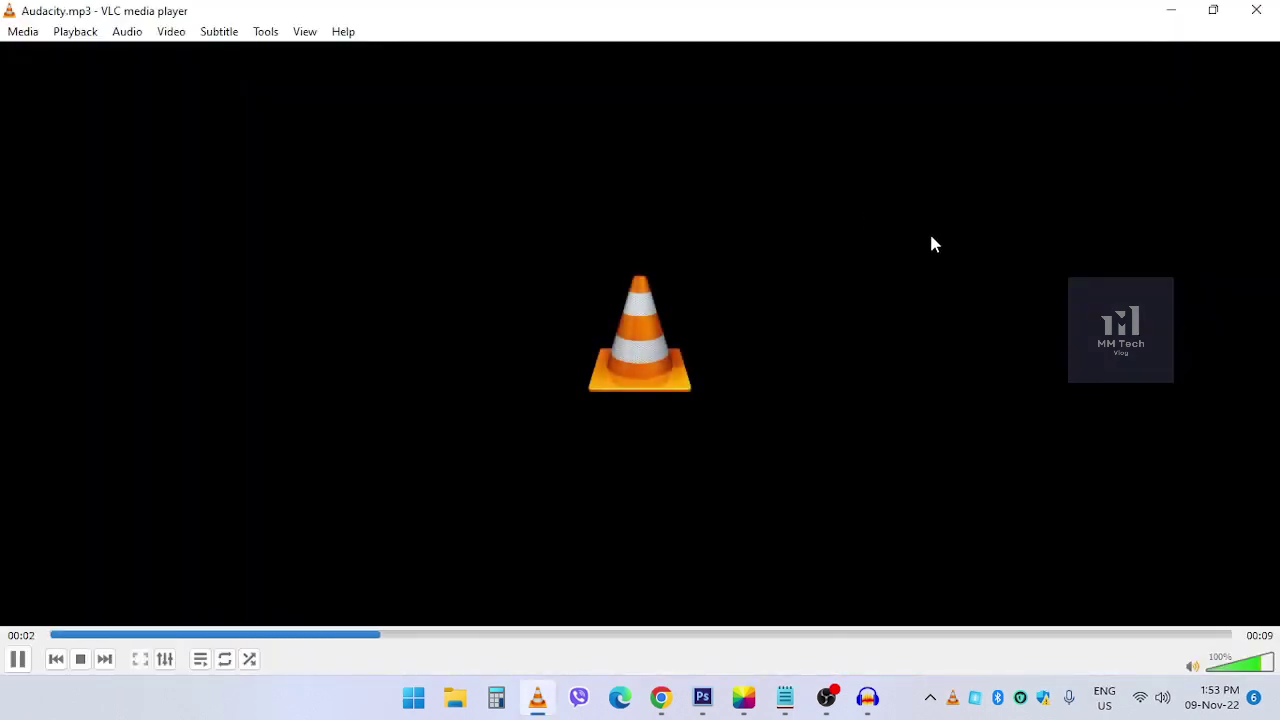
pyautogui.click(1256, 10)
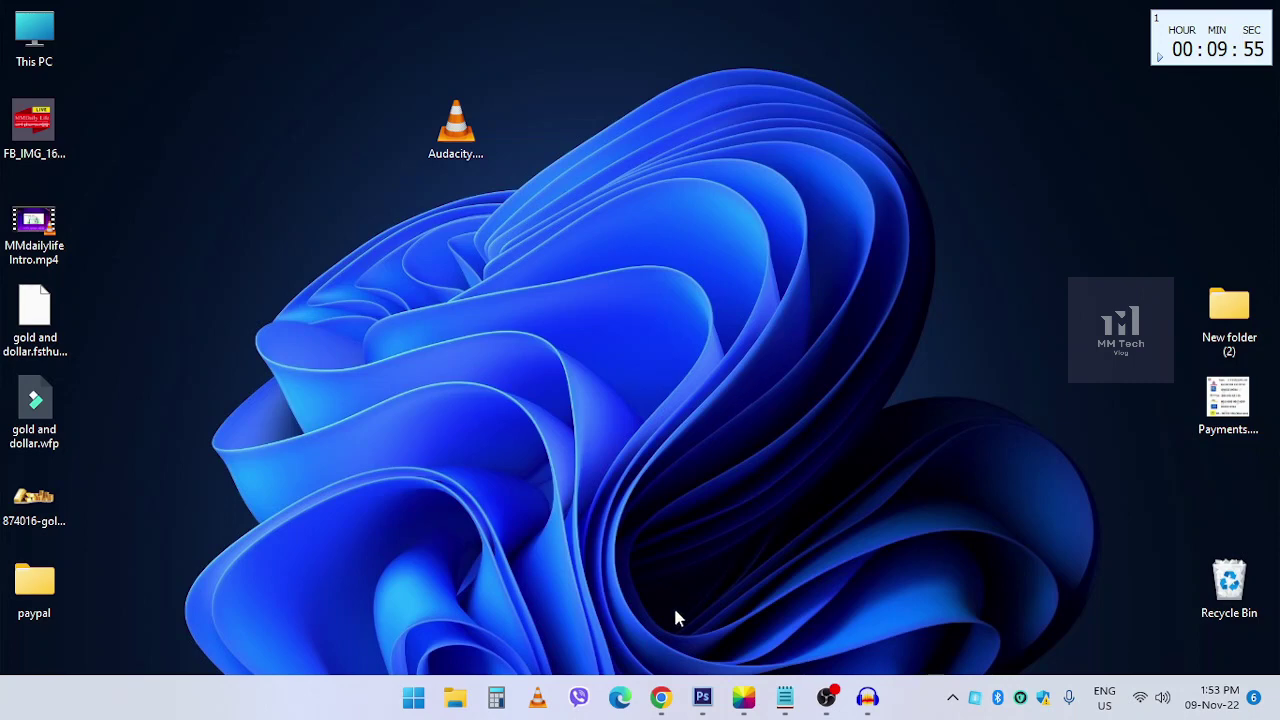
# Switch to Chrome, search Google for "audacity" and open Softonic's Audacity for Windows page.
pyautogui.click(663, 698)
pyautogui.click(600, 269)
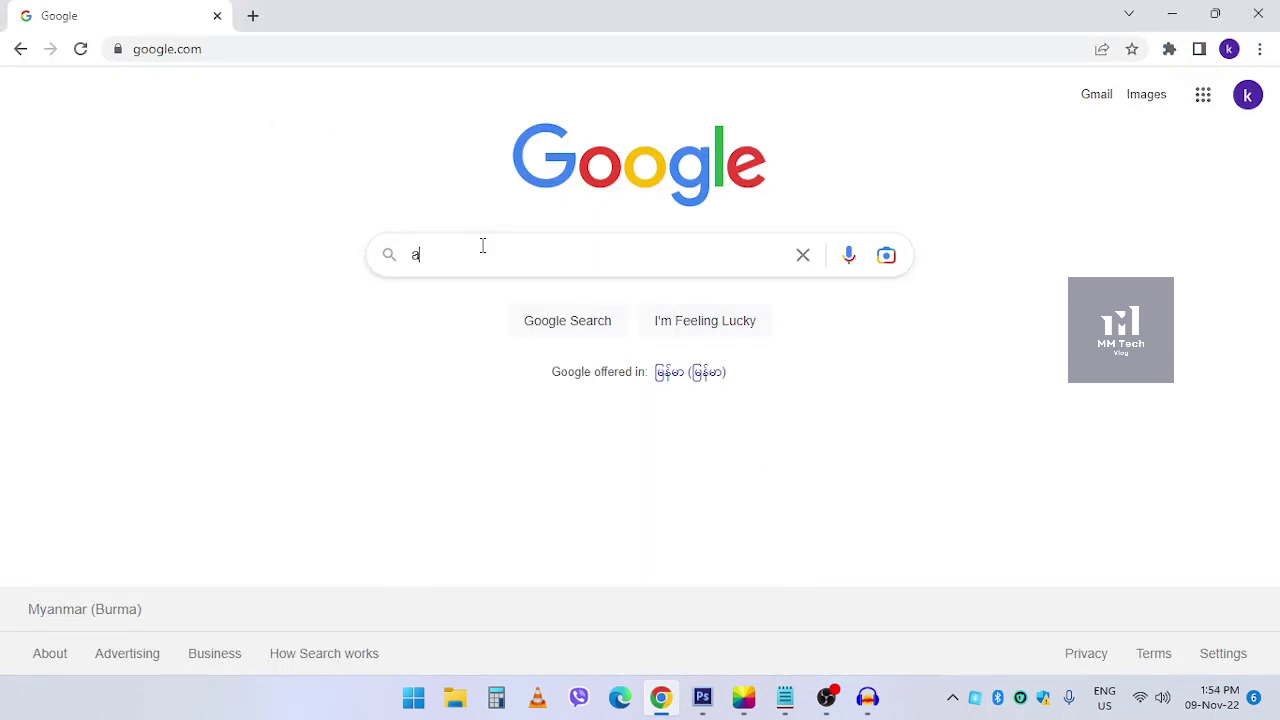
pyautogui.write('auda')
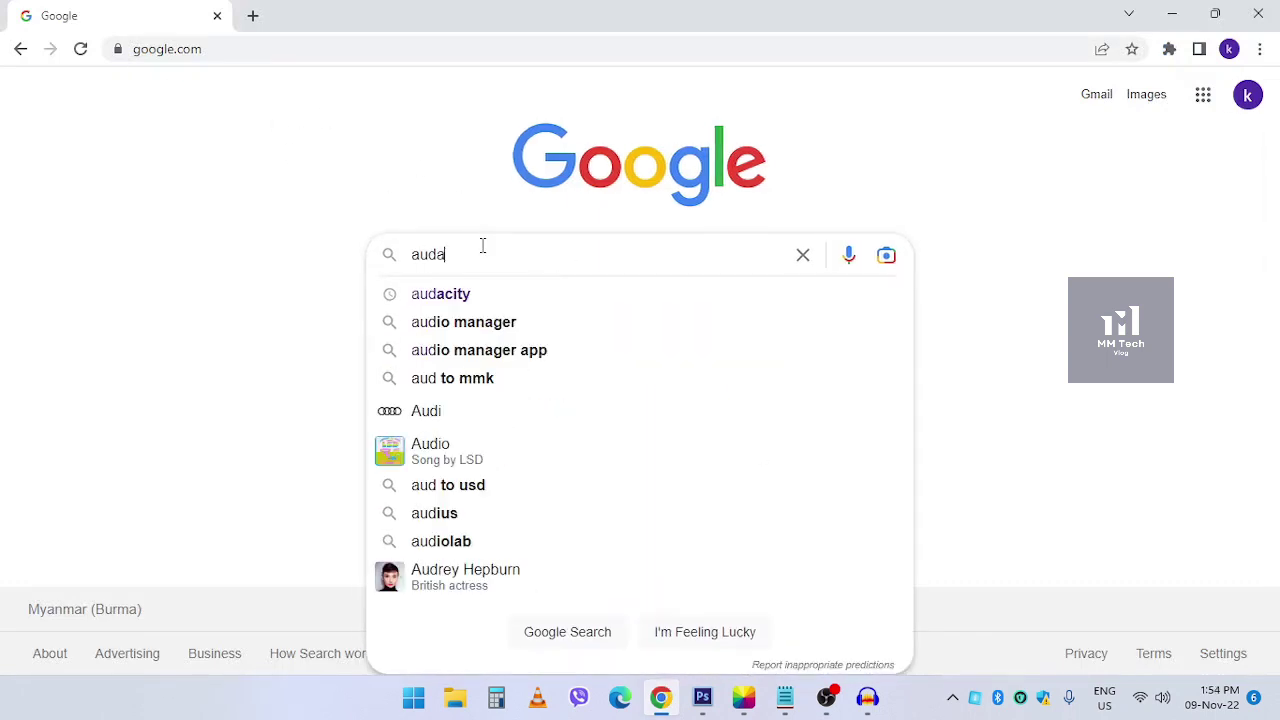
pyautogui.write('city')
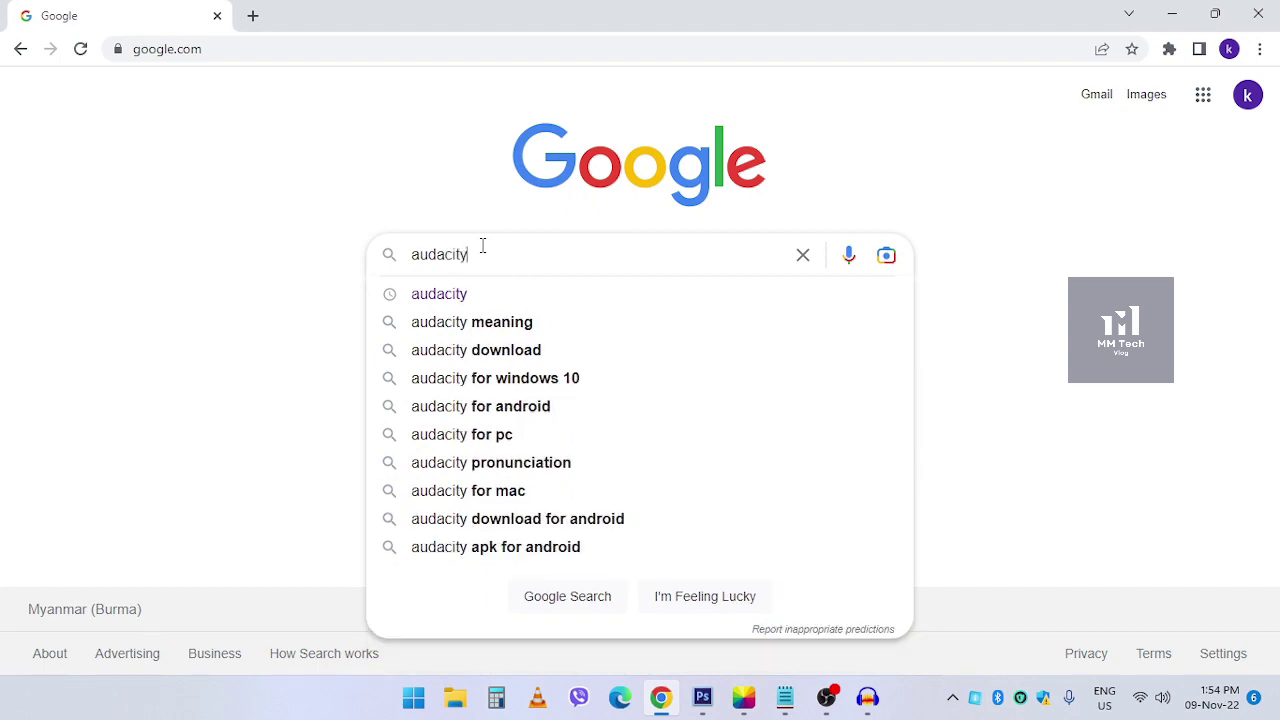
pyautogui.press('Return')
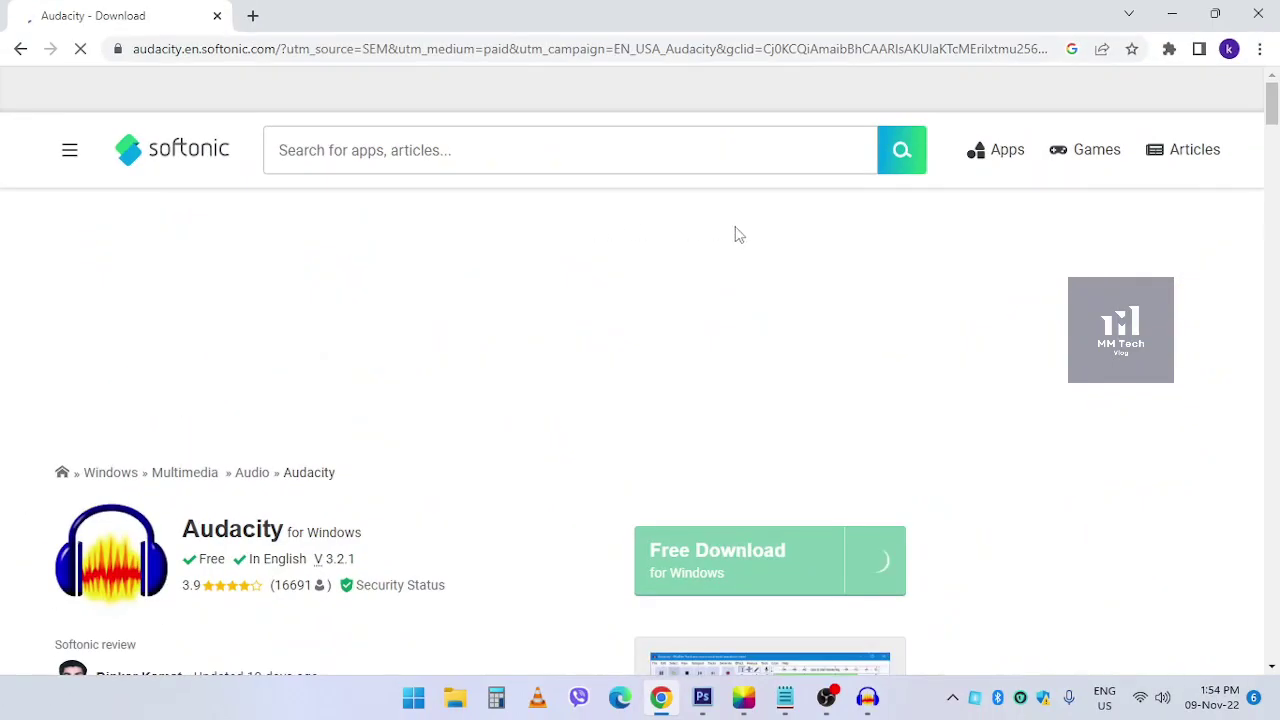
# Download the free Audacity 3.2.1 installer for Windows from Softonic, dismissing the advertisements that interrupt it.
pyautogui.scroll(-3, 225, 272)
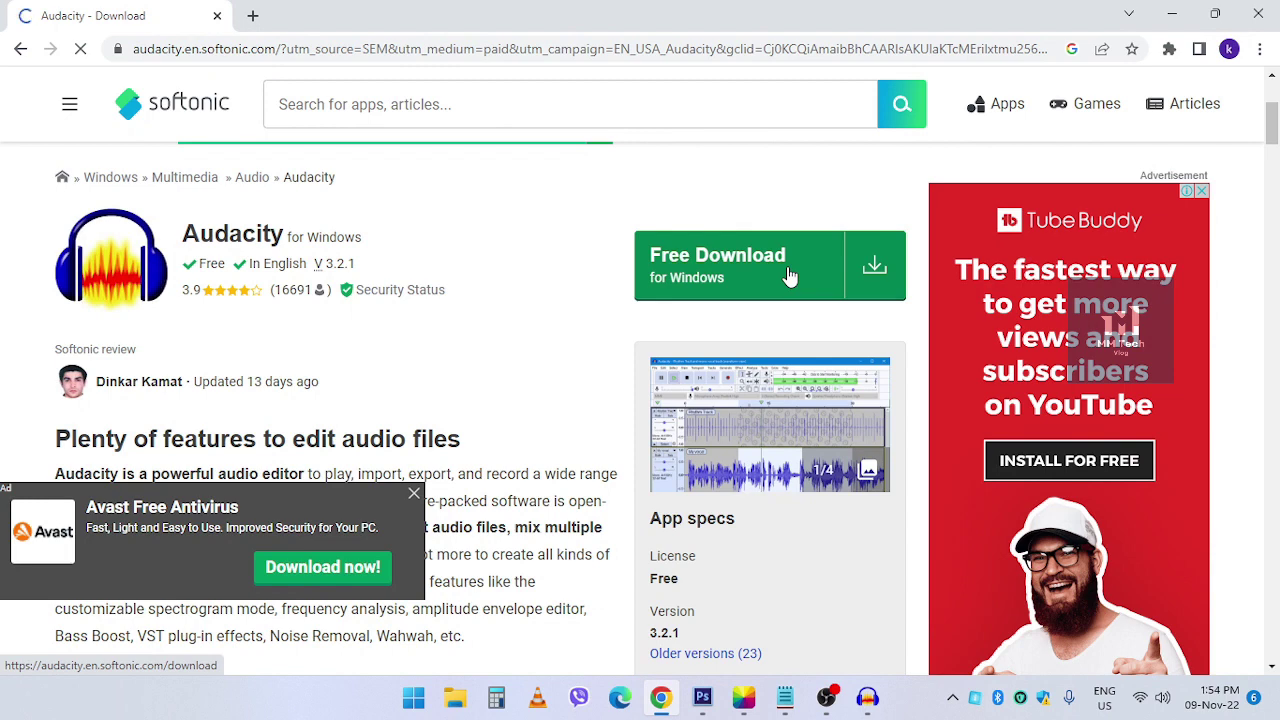
pyautogui.click(790, 275)
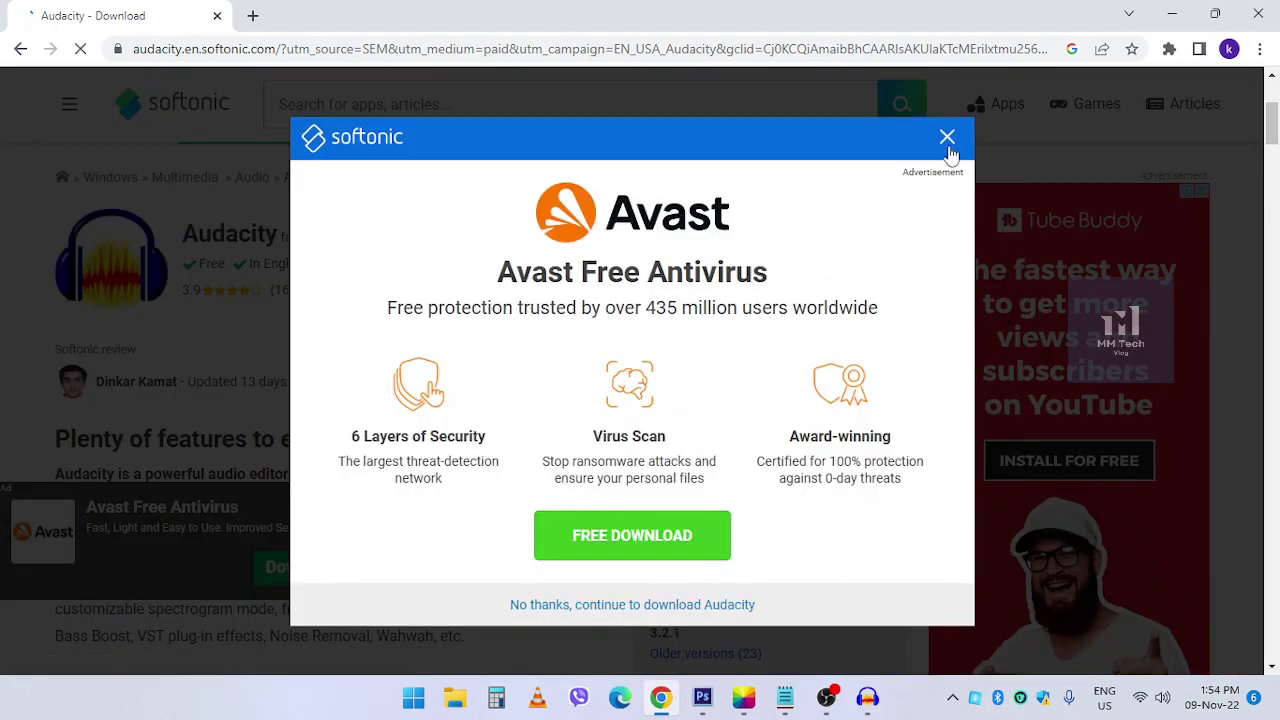
pyautogui.click(947, 137)
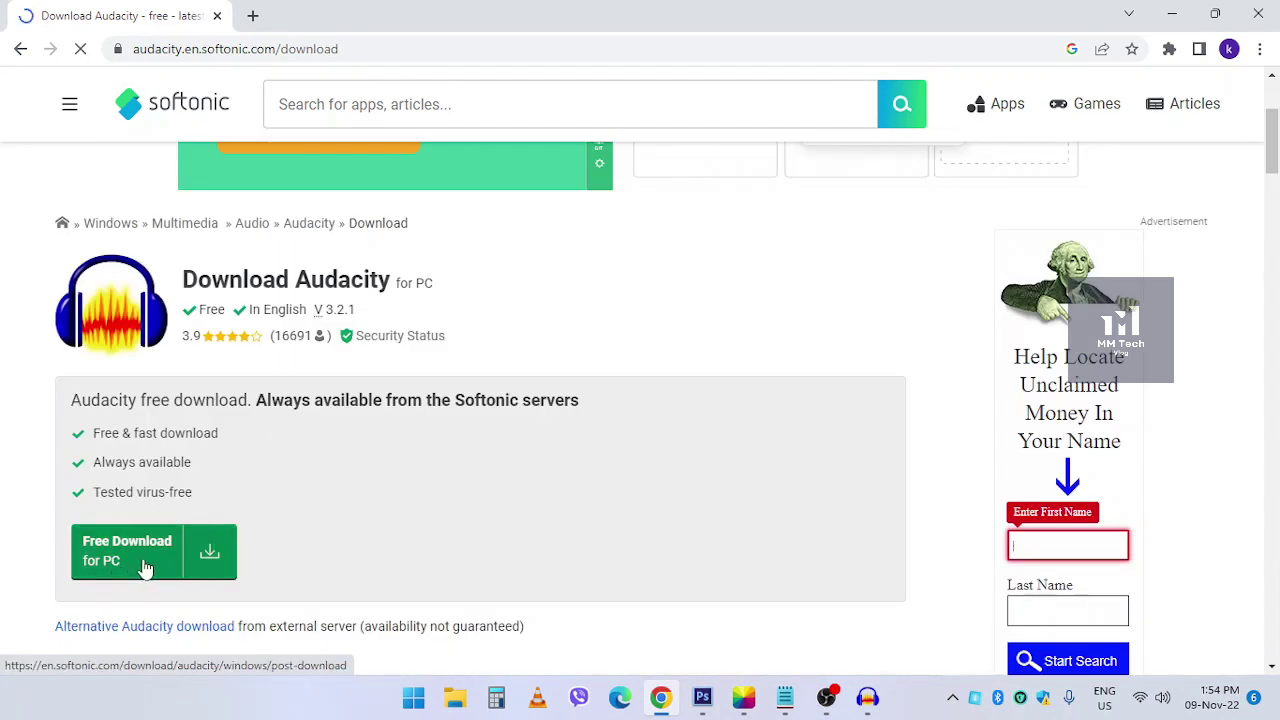
pyautogui.click(145, 562)
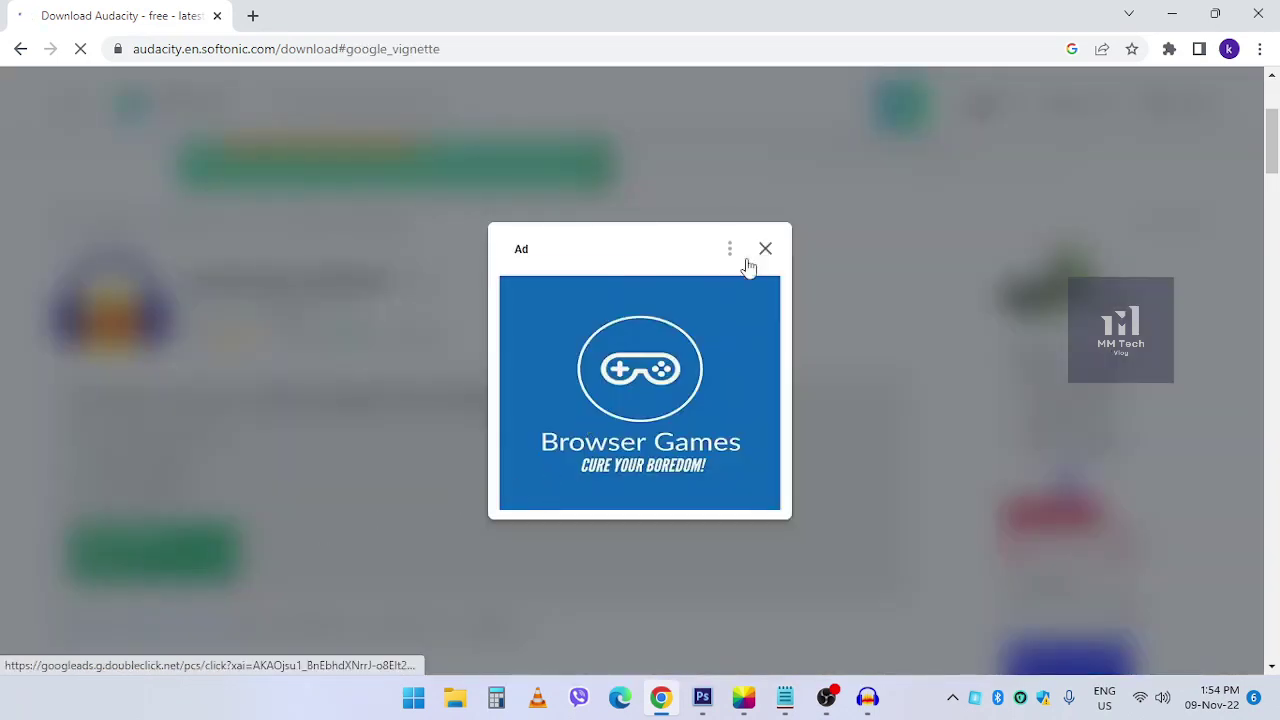
pyautogui.click(766, 250)
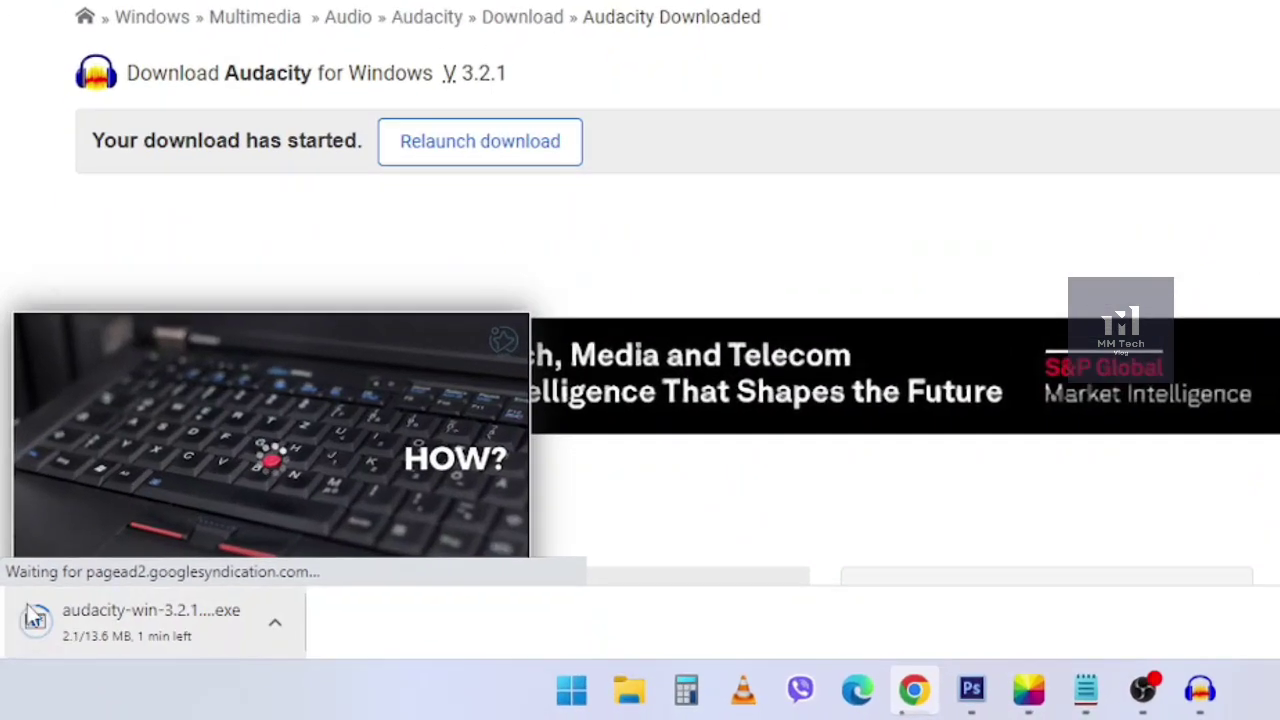